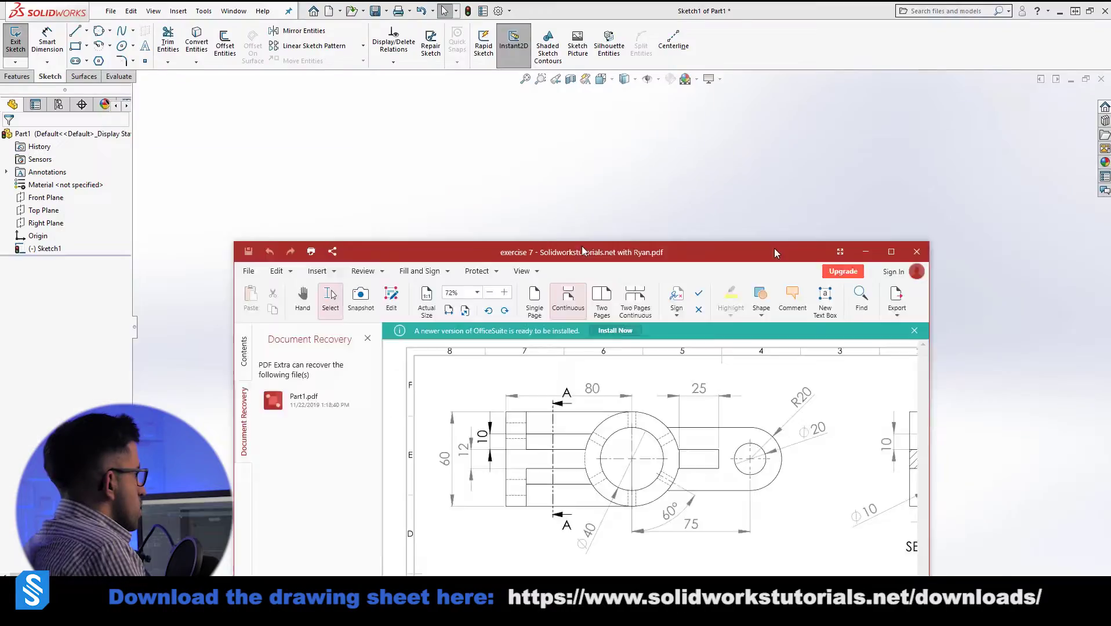
Step: Maximize the PDF Extra window so the whole Exercise #6 drawing sheet is visible
double_click(774, 248)
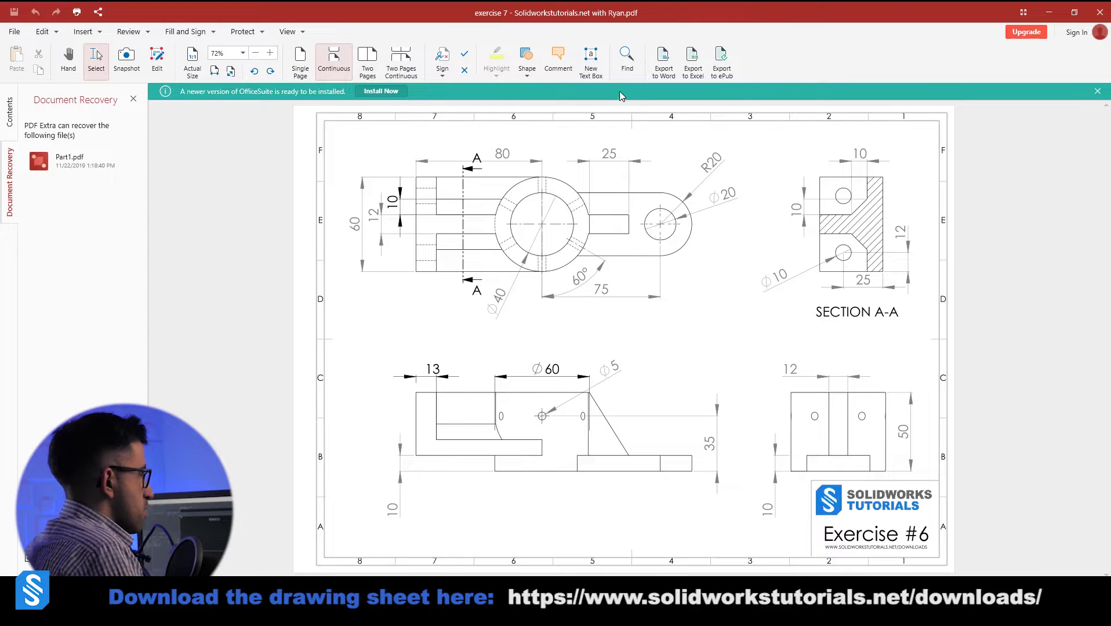
Step: In Sketch1, draw a large and a small circle, both centred on the origin
key(alt+Tab)
key(c)
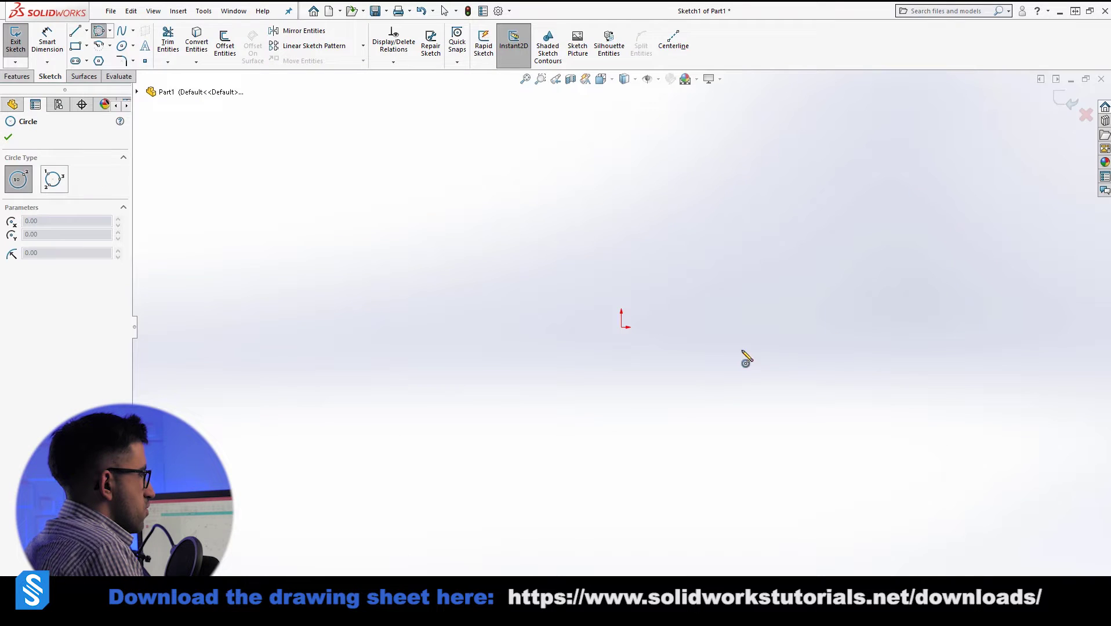
click(621, 327)
click(623, 226)
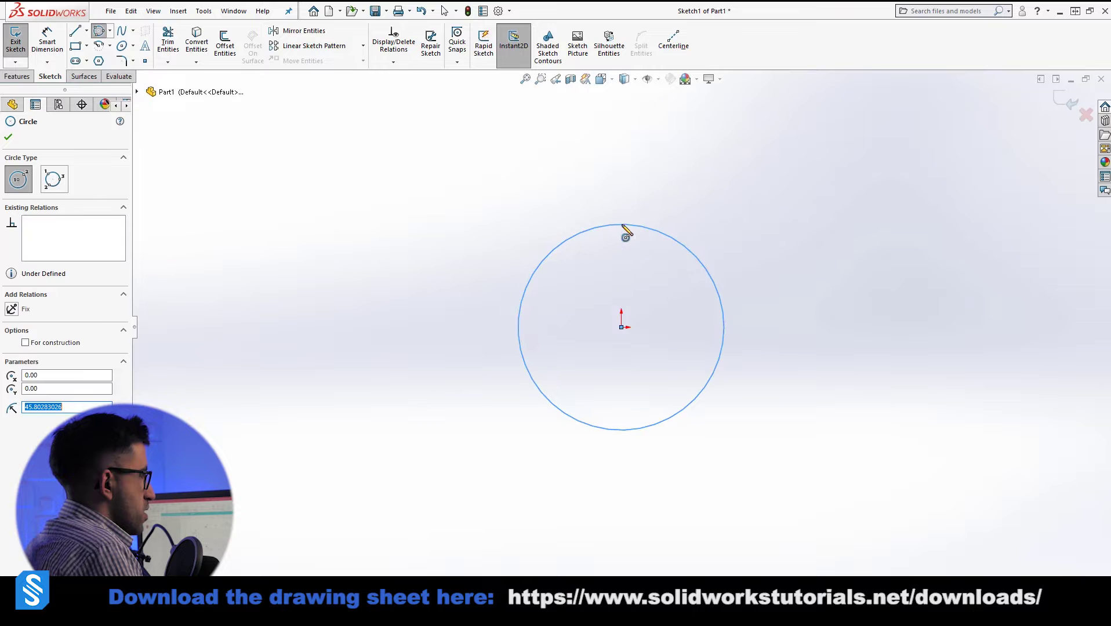
click(621, 327)
Step: Compare the circles with the drawing, cancel the stray extra circle, then show the drawing again
key(alt+Tab)
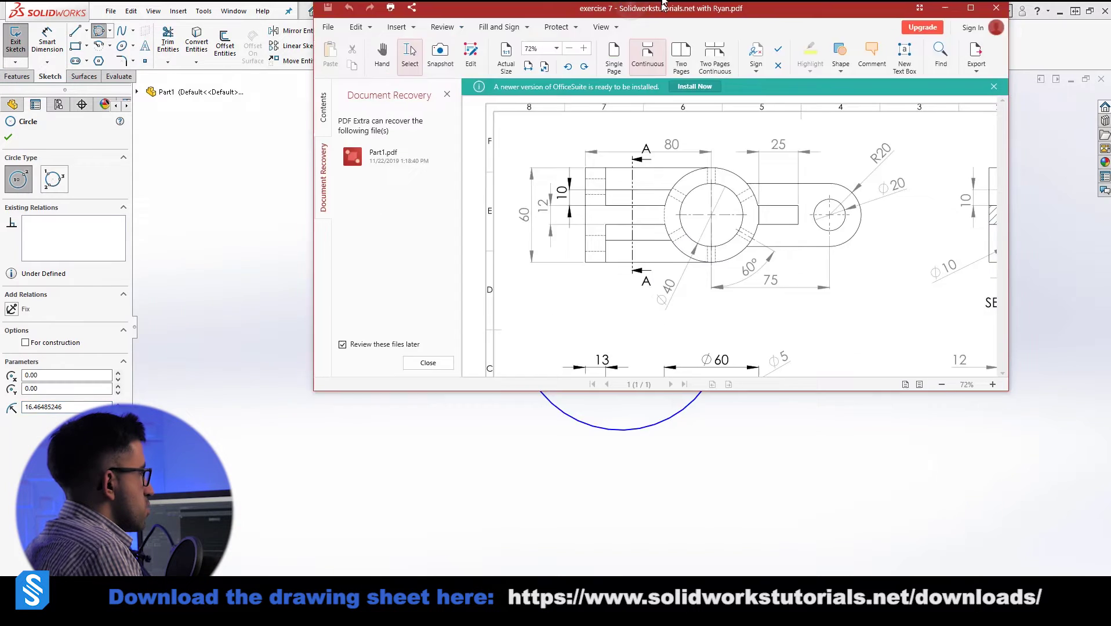
ctrl+scroll(497, 215, up, 5)
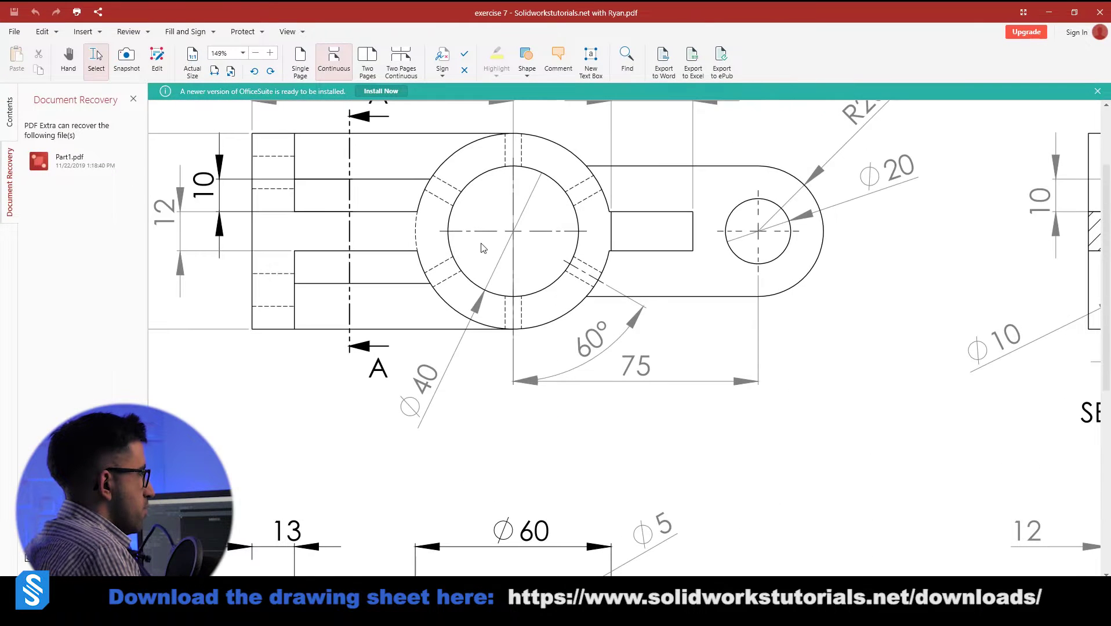
ctrl+scroll(518, 207, down, 5)
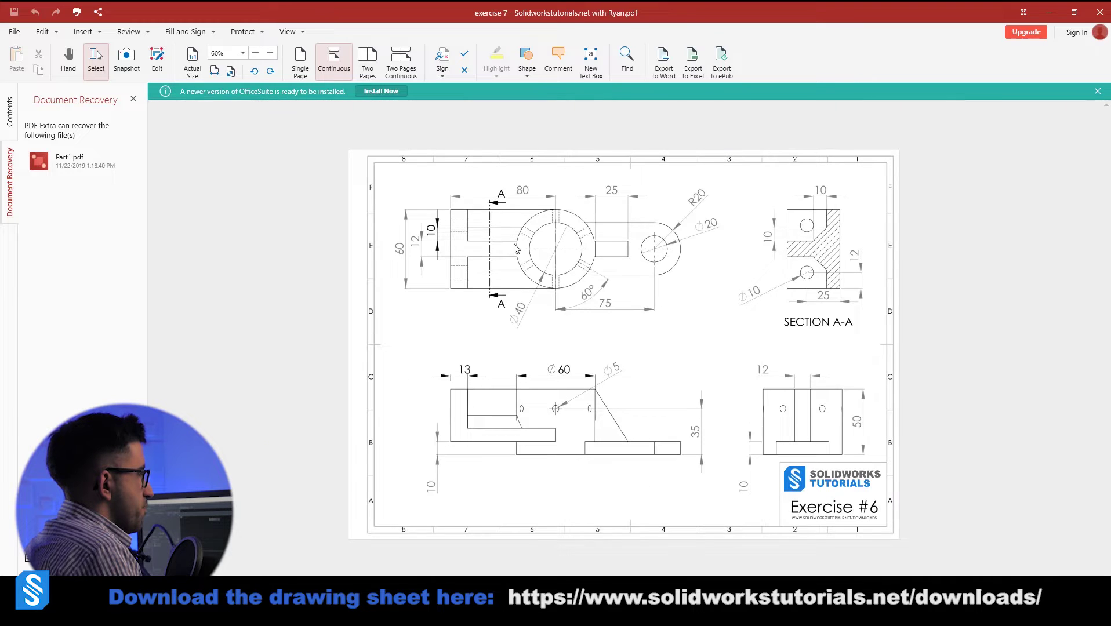
ctrl+scroll(544, 248, up, 2)
key(alt+Tab)
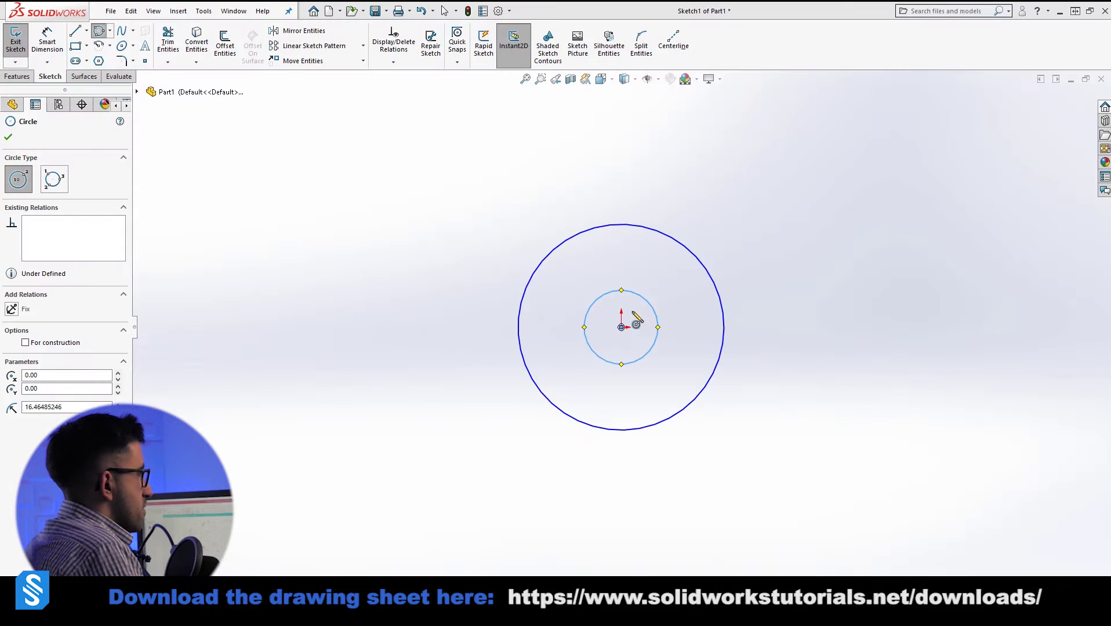
scroll(690, 347, up, 3)
click(740, 289)
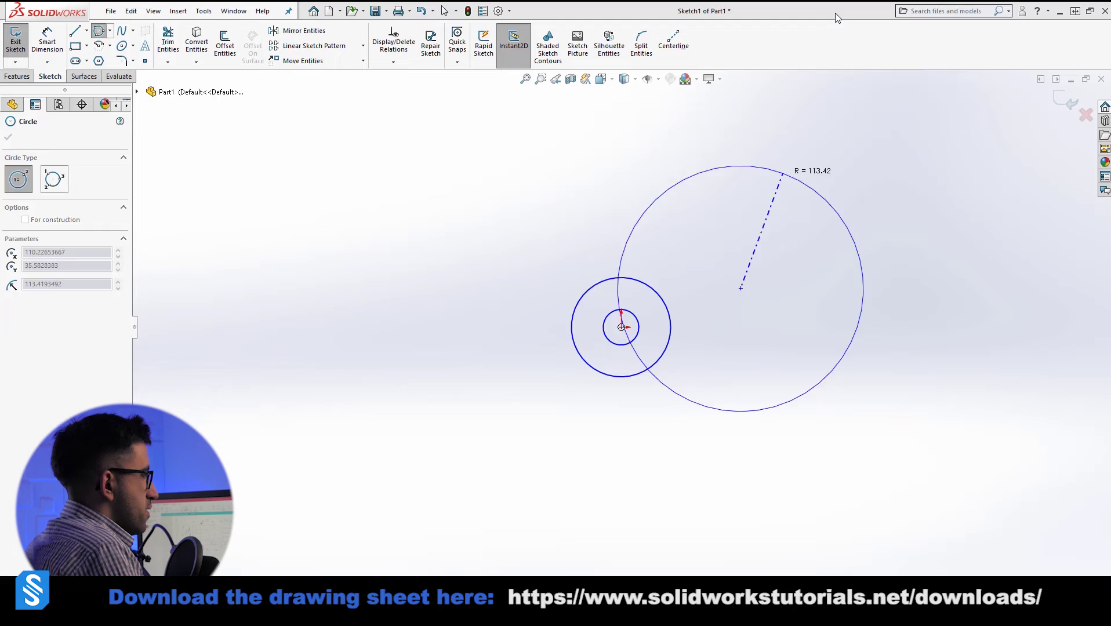
key(Escape)
scroll(691, 331, down, 2)
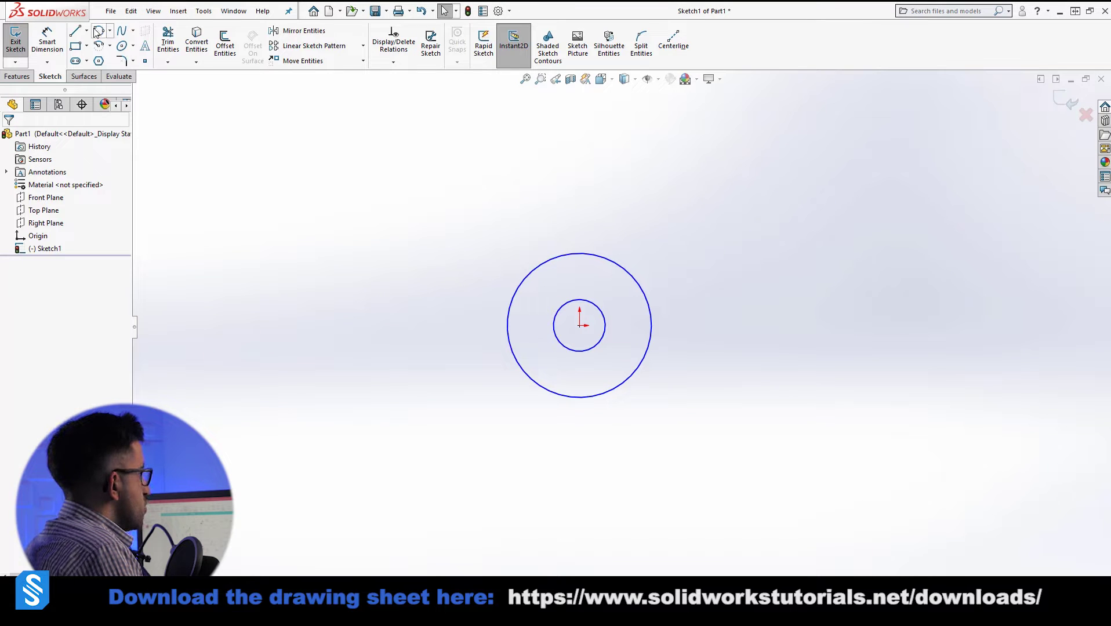
key(alt+Tab)
Step: Sketch the arm: a top line from the large circle, a semicircular end, and a lower line back
double_click(850, 334)
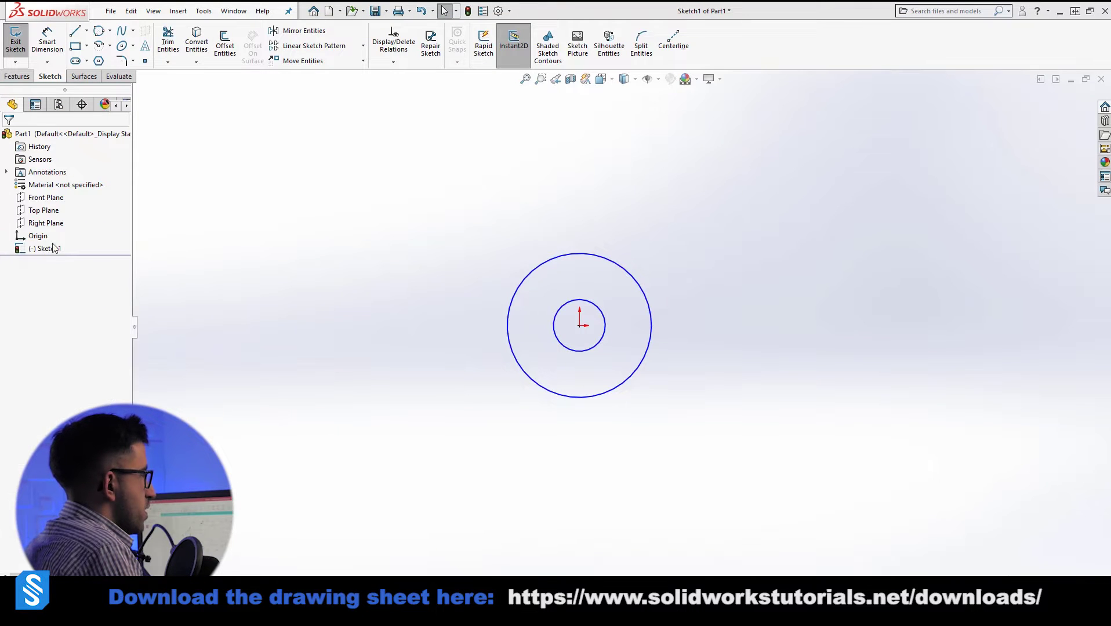
click(75, 31)
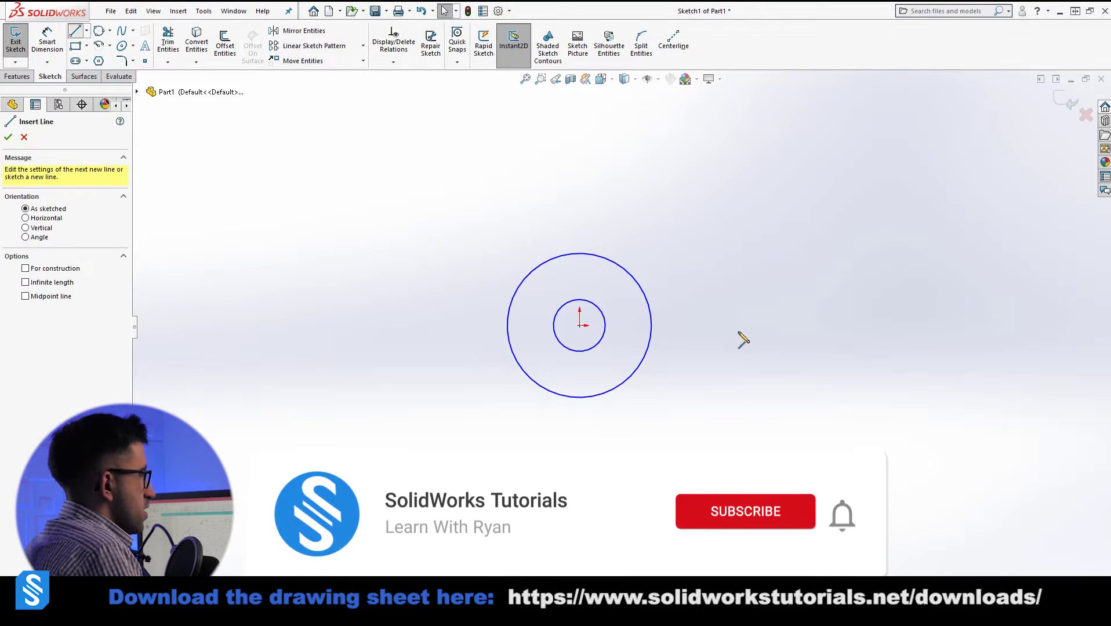
click(646, 298)
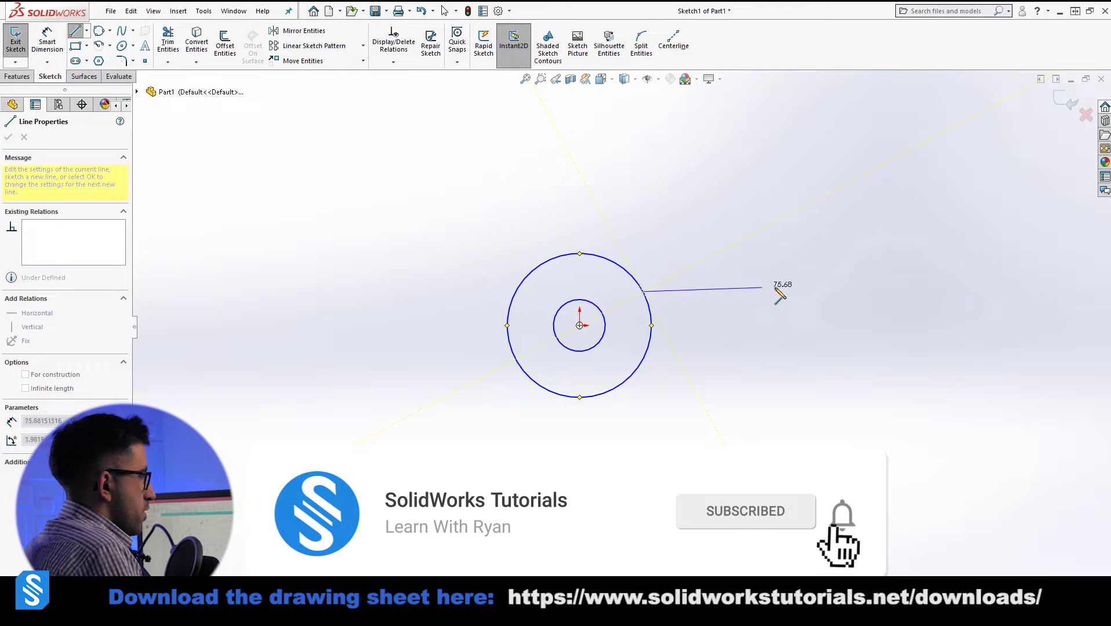
click(794, 293)
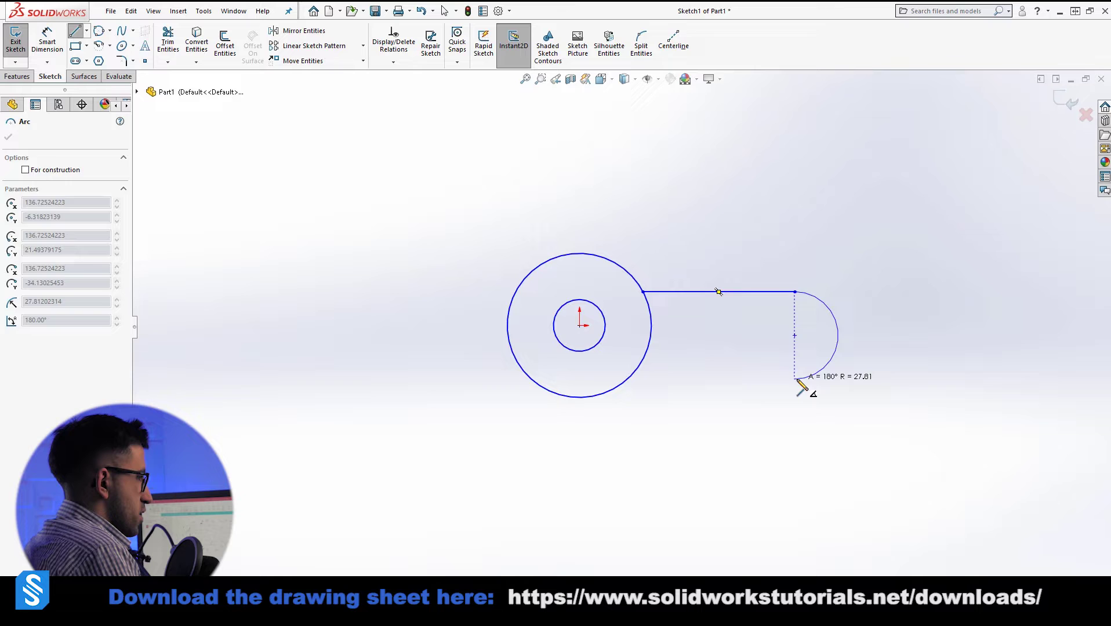
click(796, 380)
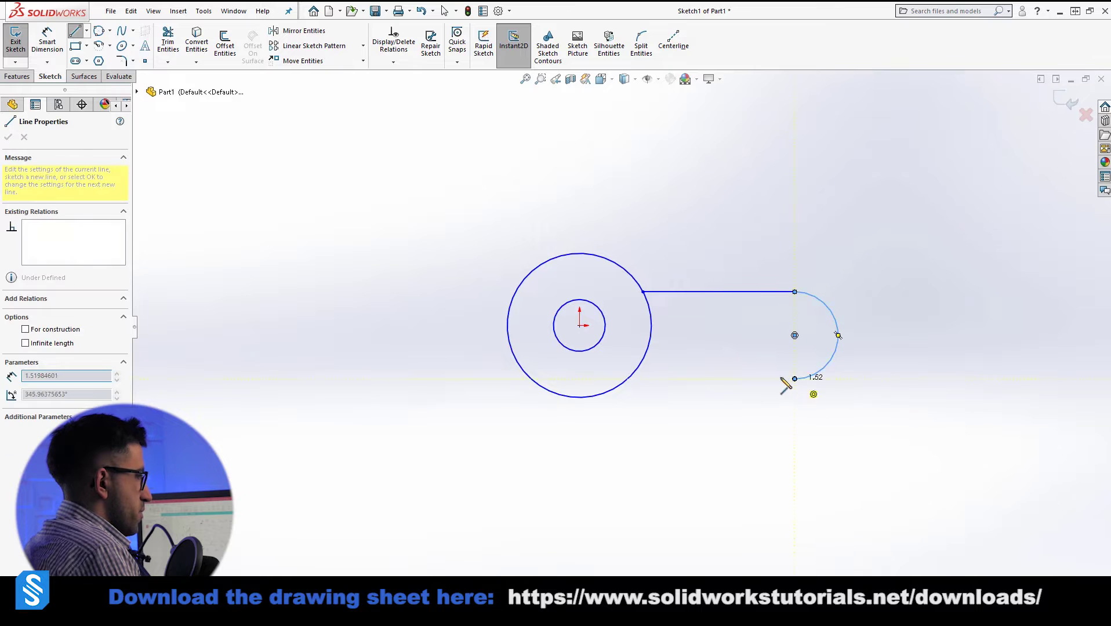
click(627, 380)
key(Escape)
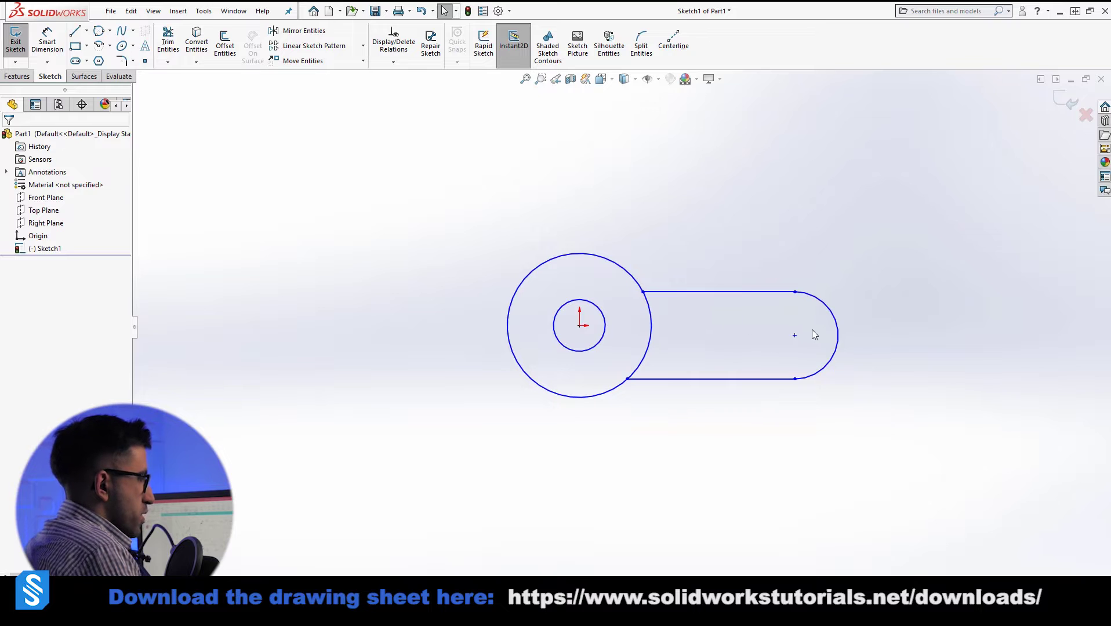
Step: Make the arm's arc centre horizontal with the origin
click(795, 335)
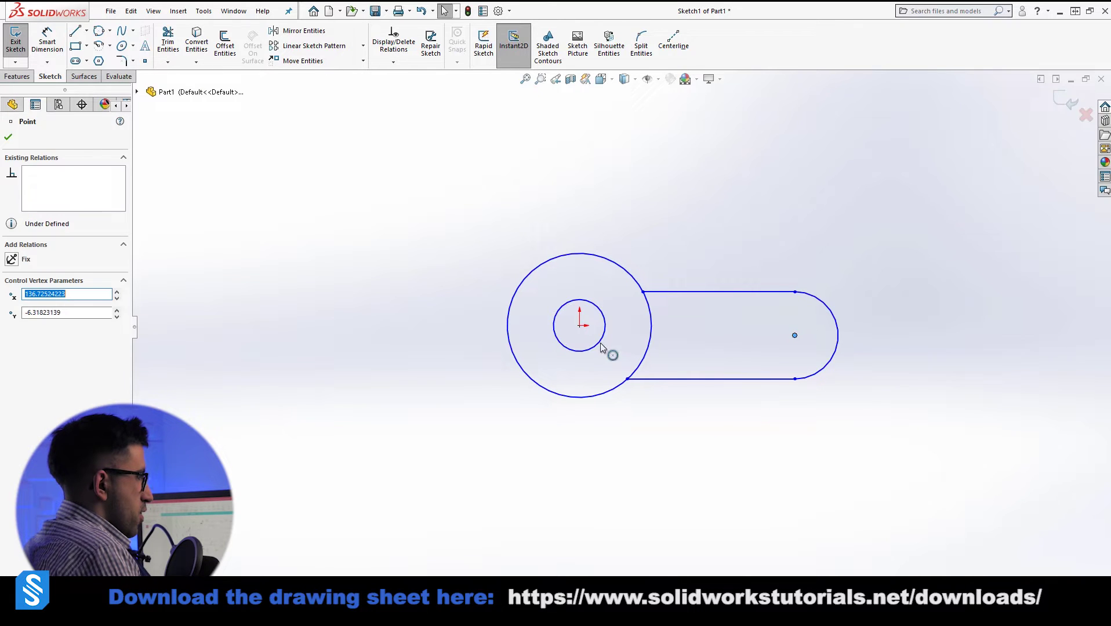
ctrl+click(577, 328)
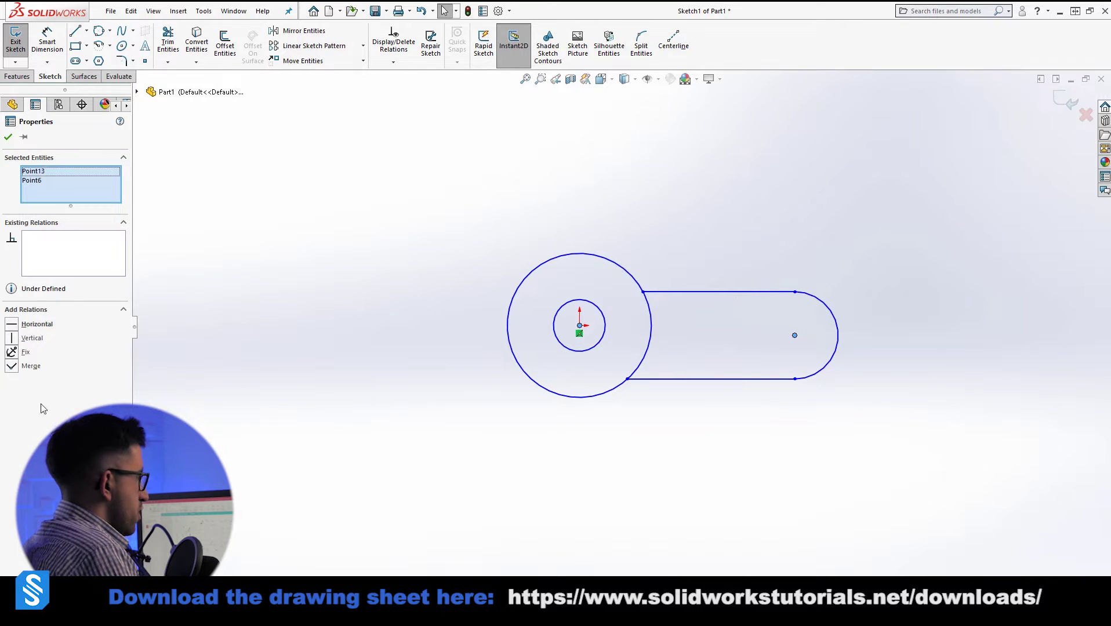
click(11, 328)
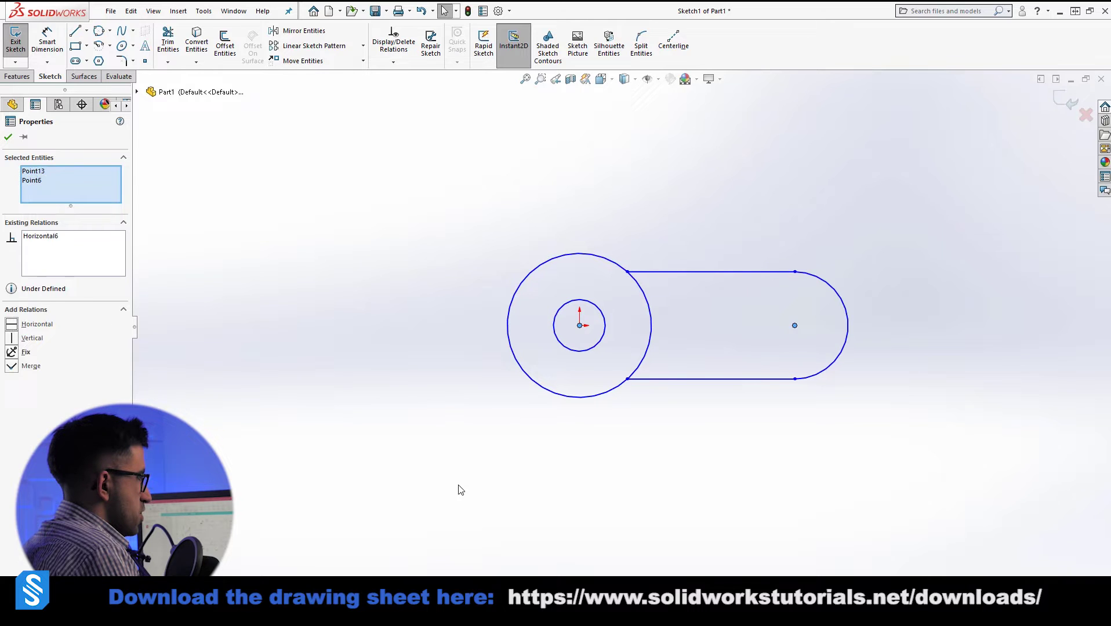
key(Escape)
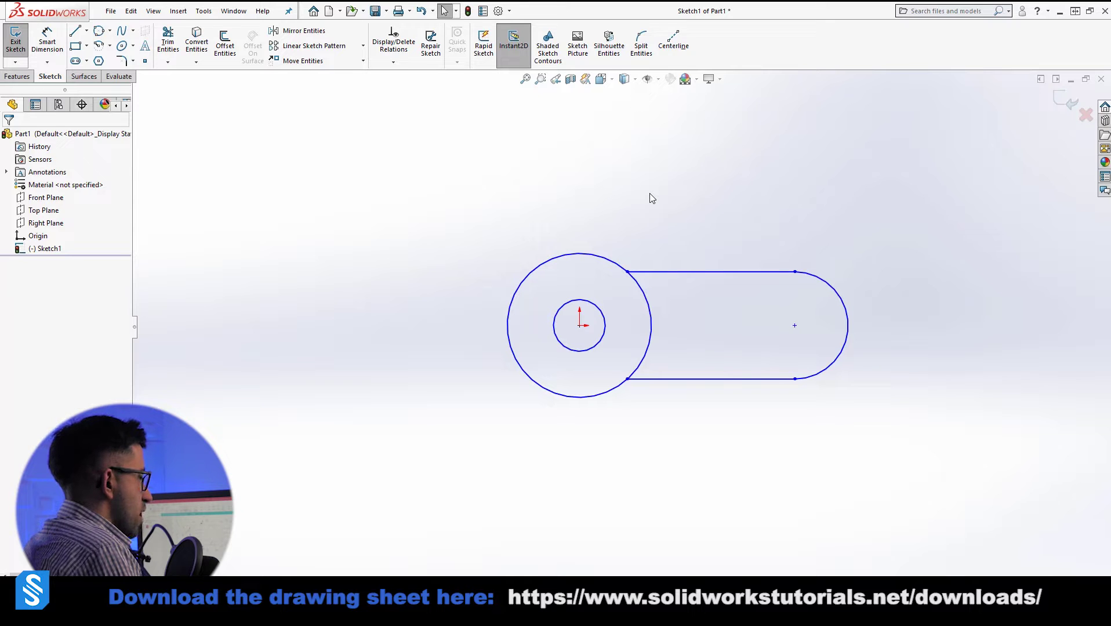
Step: Draw the top, left and bottom lines of a rectangular block left of the circle, then show the drawing
key(l)
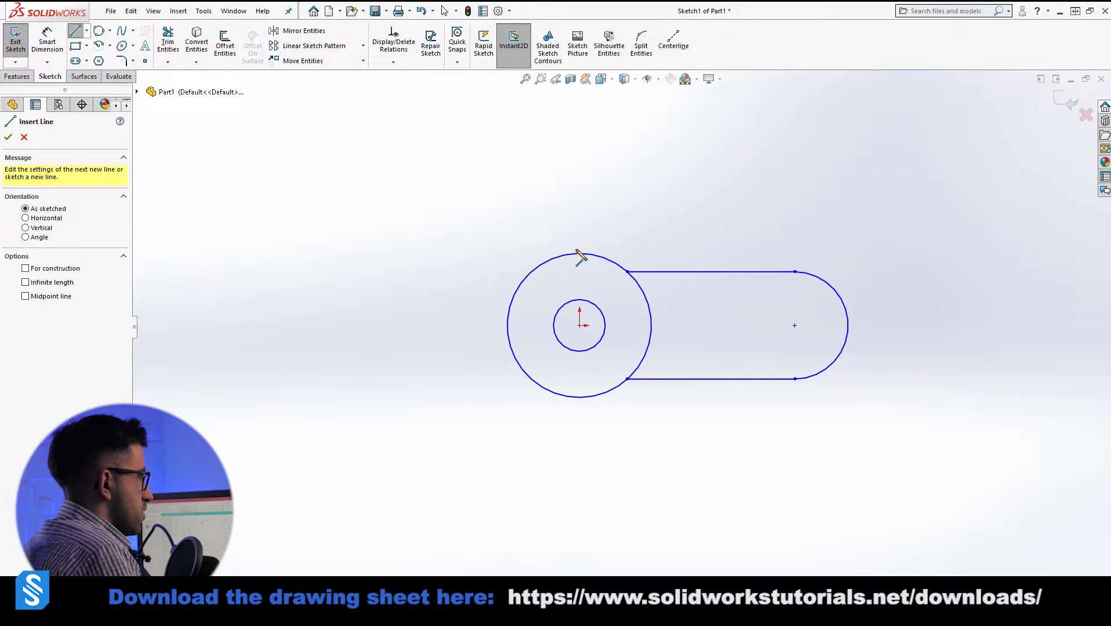
click(580, 254)
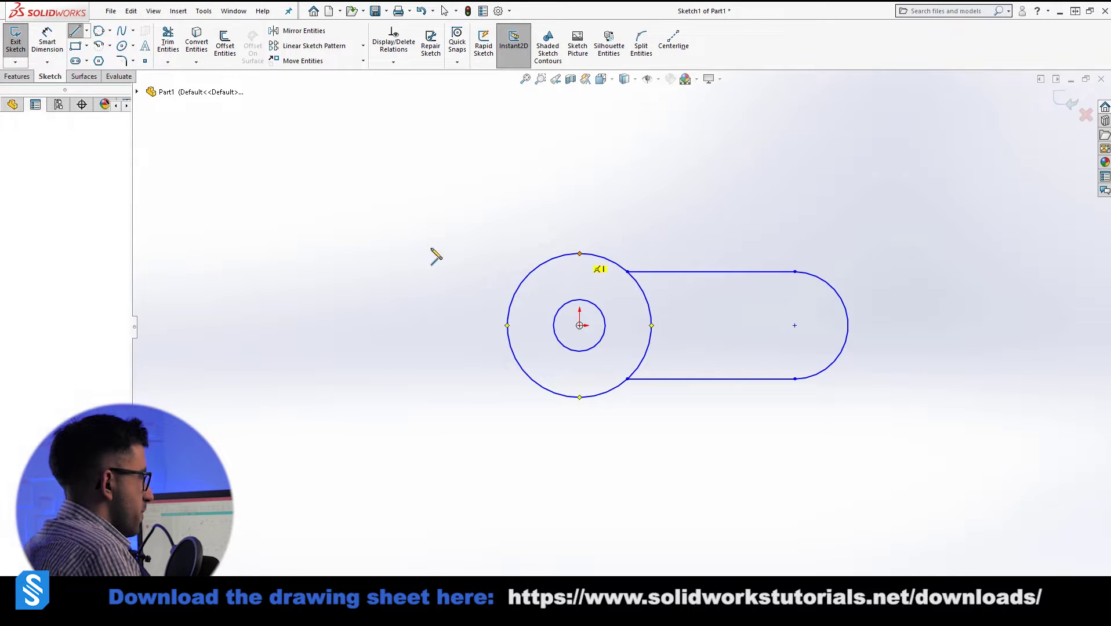
click(375, 254)
click(377, 398)
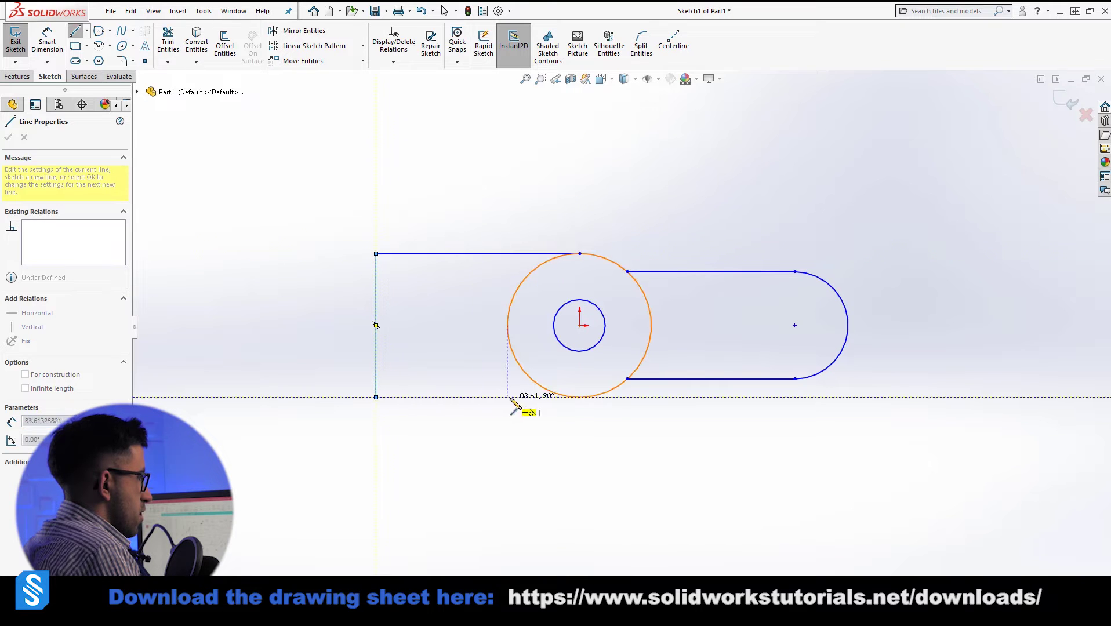
click(580, 397)
key(Escape)
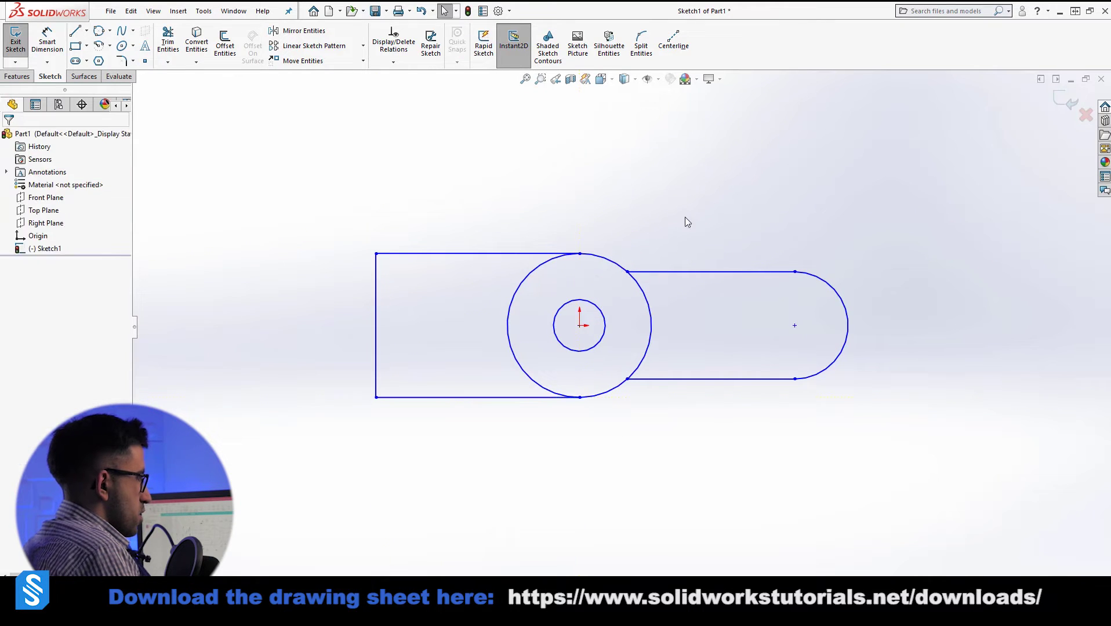
scroll(540, 345, up, 2)
key(alt+Tab)
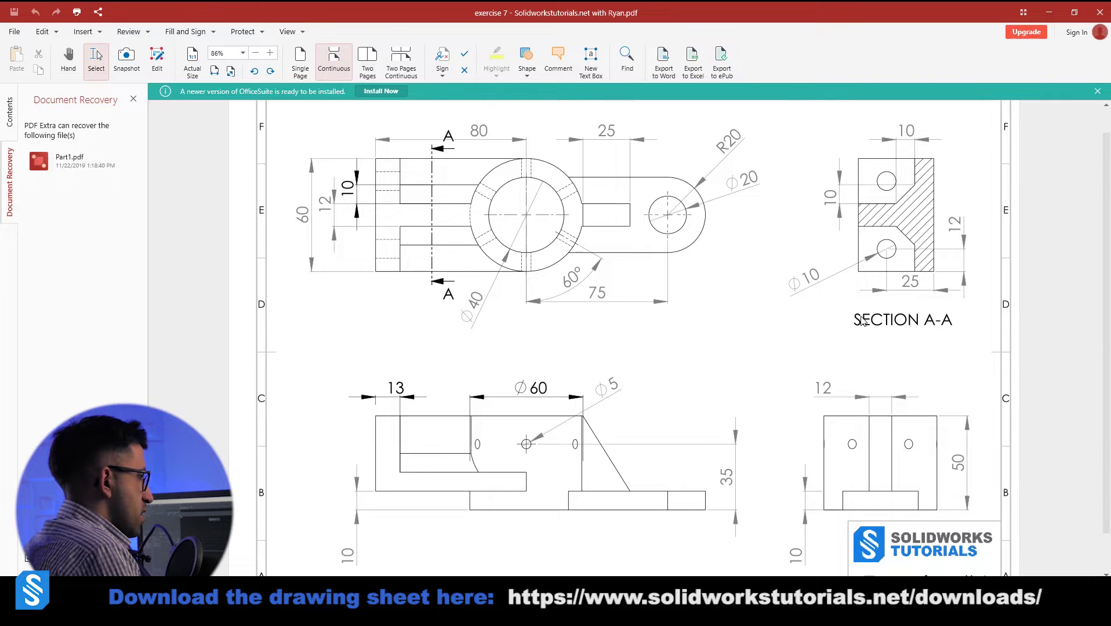
scroll(836, 335, down, 2)
scroll(836, 335, up, 3)
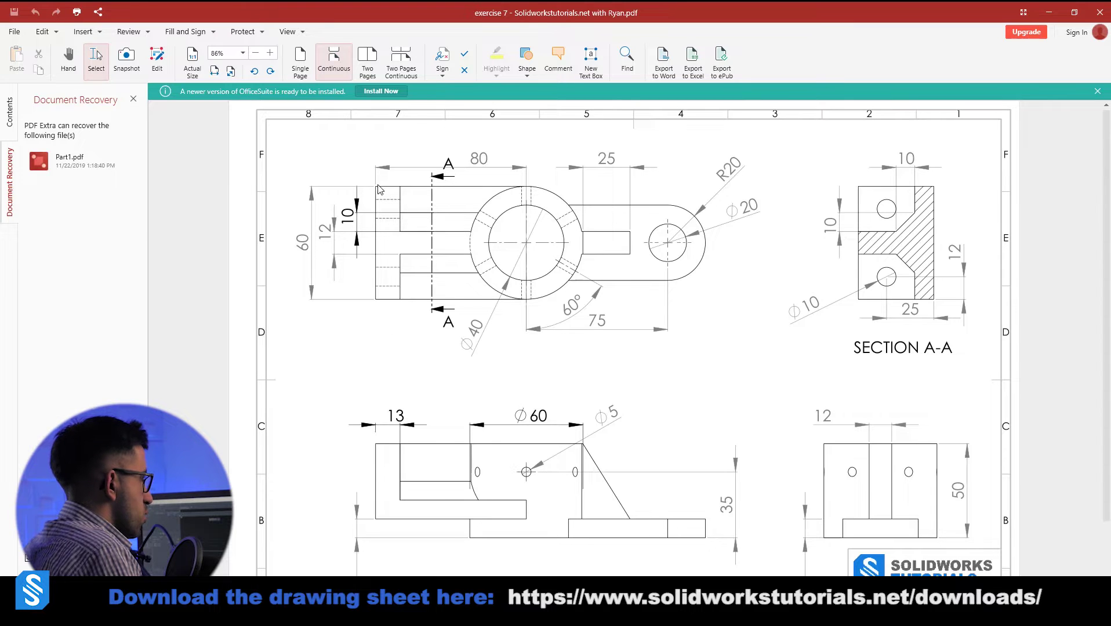
Step: Dimension the large circle Ø60 and the small circle Ø40
key(super+Down)
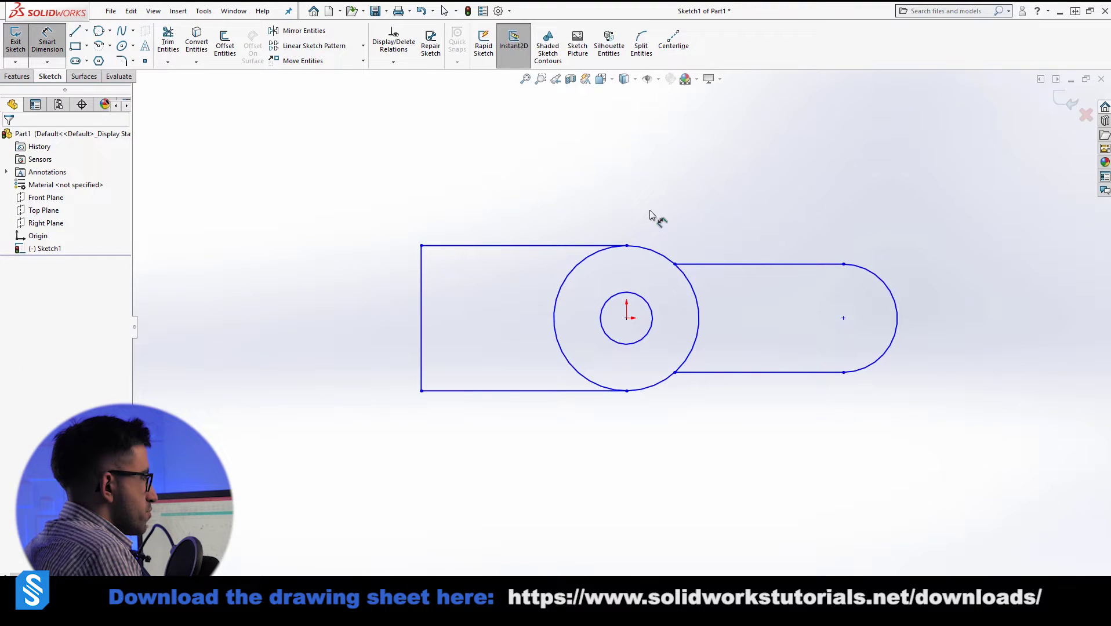
click(651, 254)
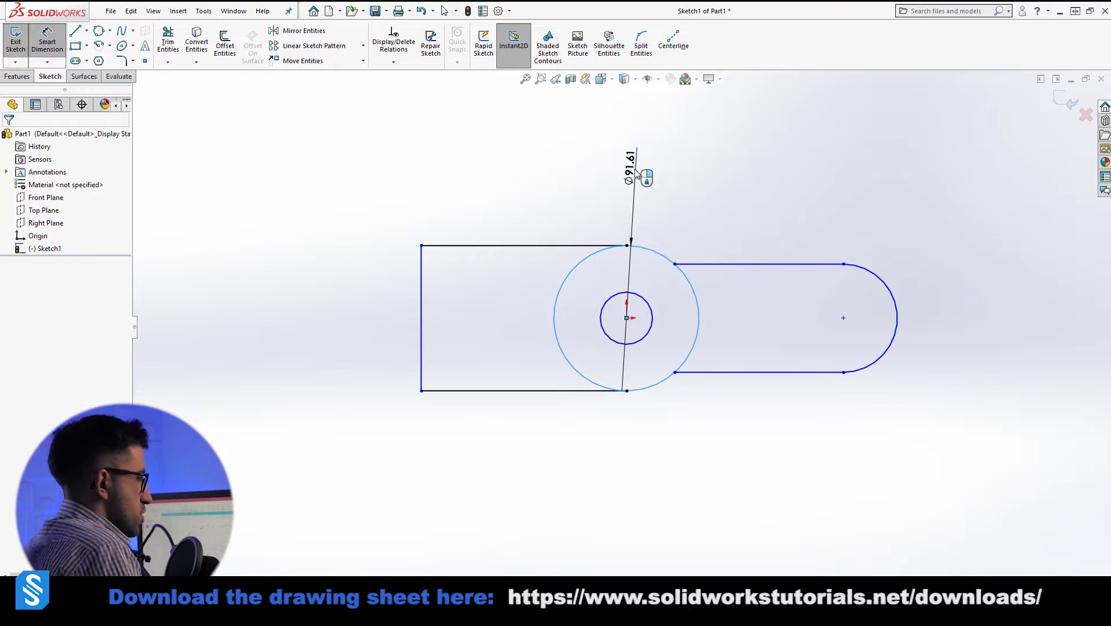
click(638, 174)
text(60.00mm)
key(Return)
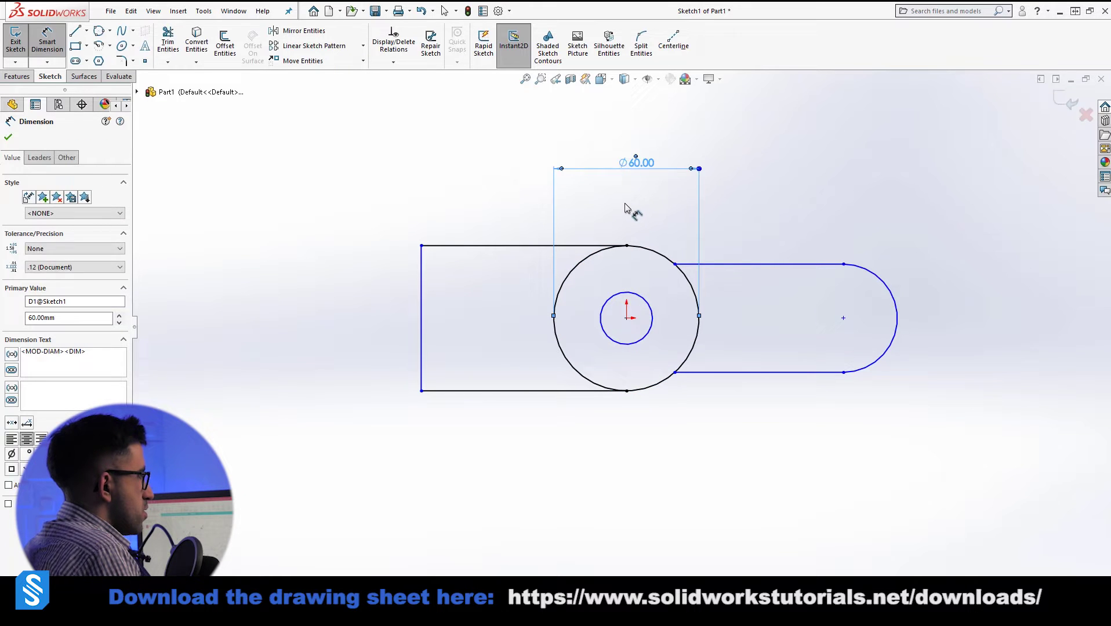
click(632, 293)
click(637, 200)
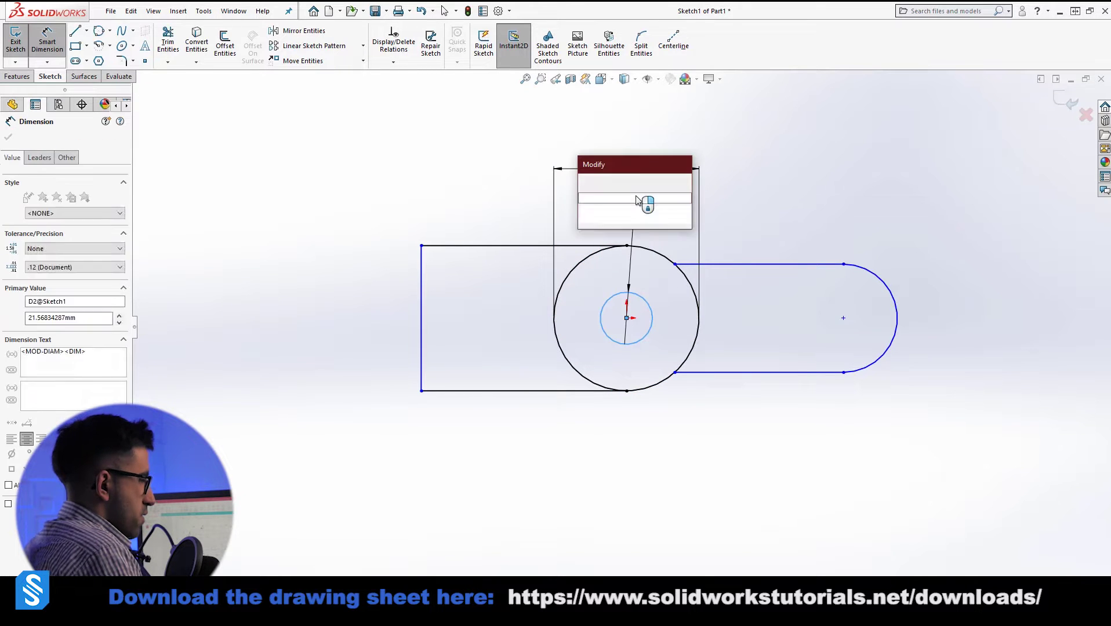
text(40)
key(Return)
key(Escape)
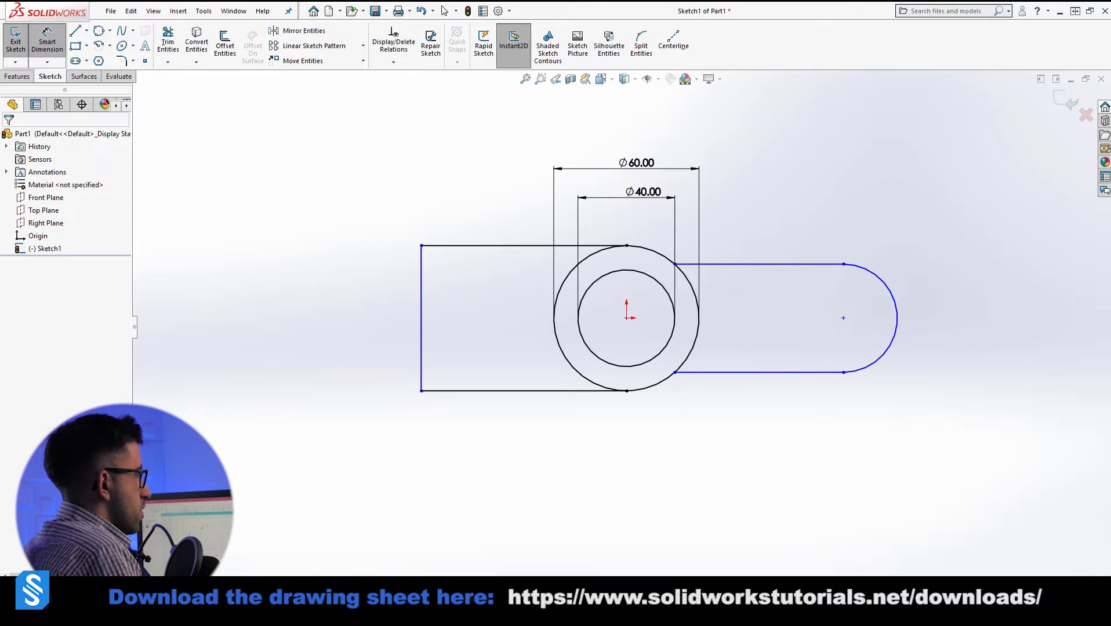
Step: Give the rectangle's top edge an 80 mm length dimension, checking against the drawing
key(alt+Tab)
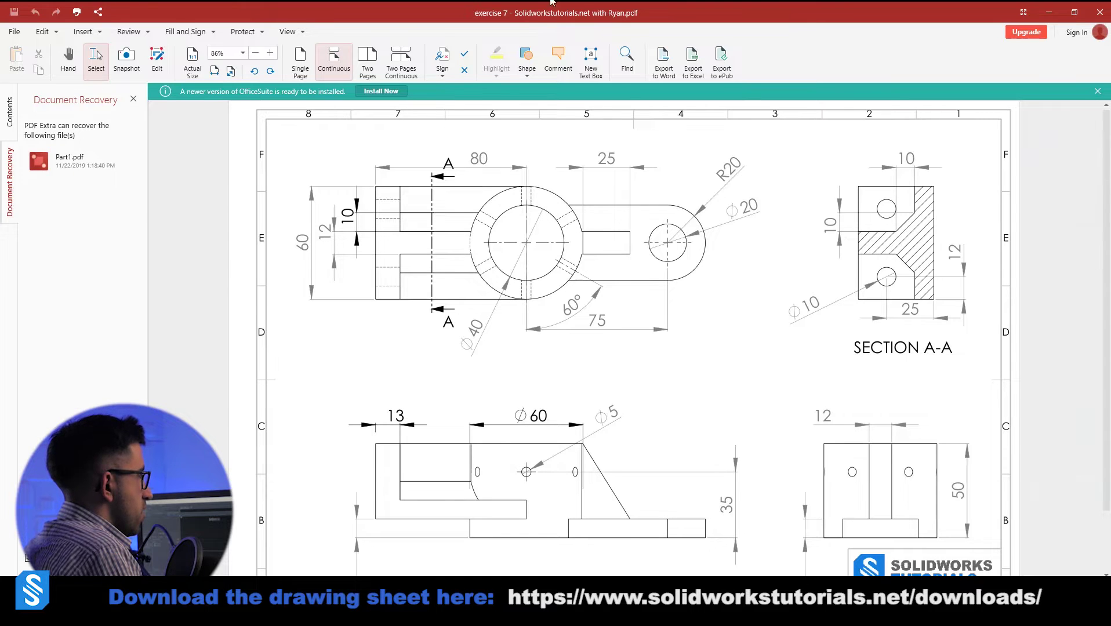
key(alt+Tab)
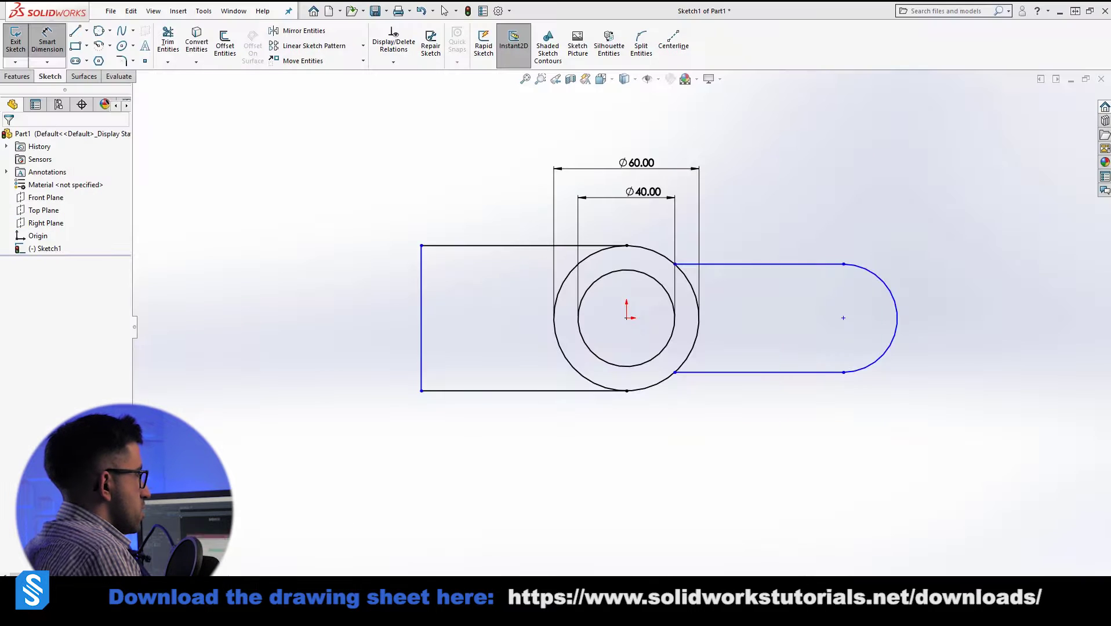
click(495, 246)
click(507, 194)
text(80)
key(Return)
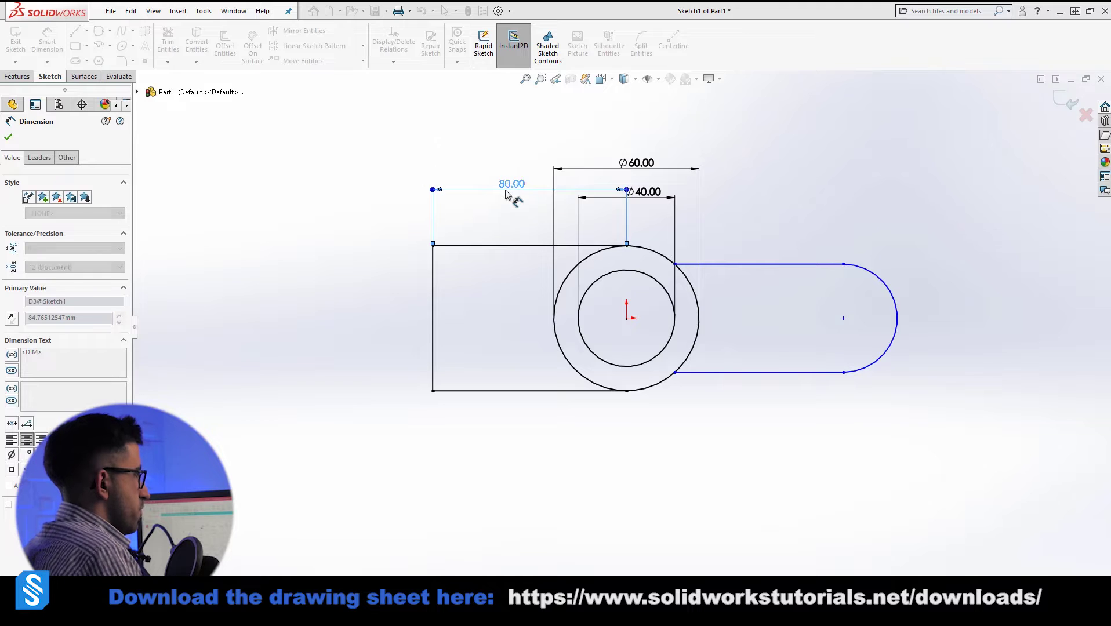
key(alt+Tab)
double_click(422, 436)
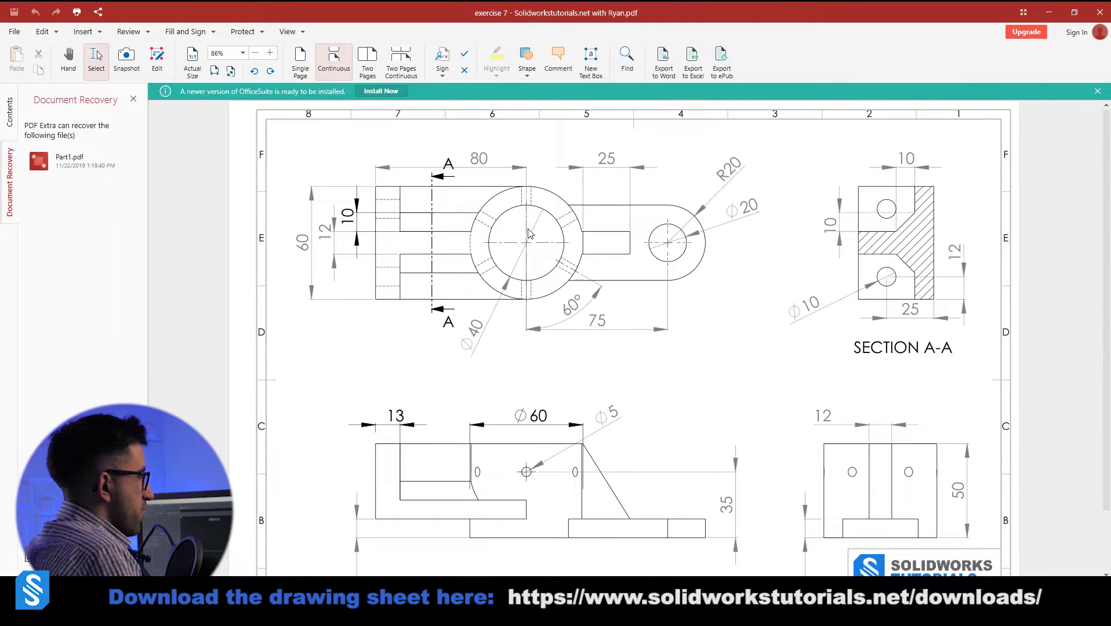
key(alt+Tab)
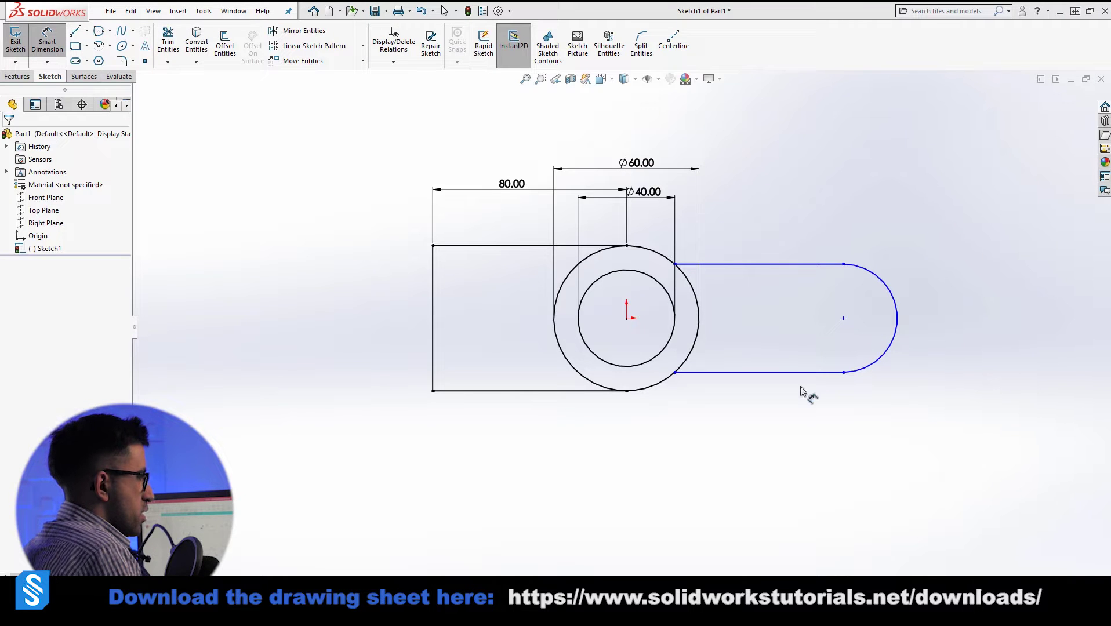
Step: Draw a circle at the arm's arc centre and place it 75 mm from the ring centre
click(633, 461)
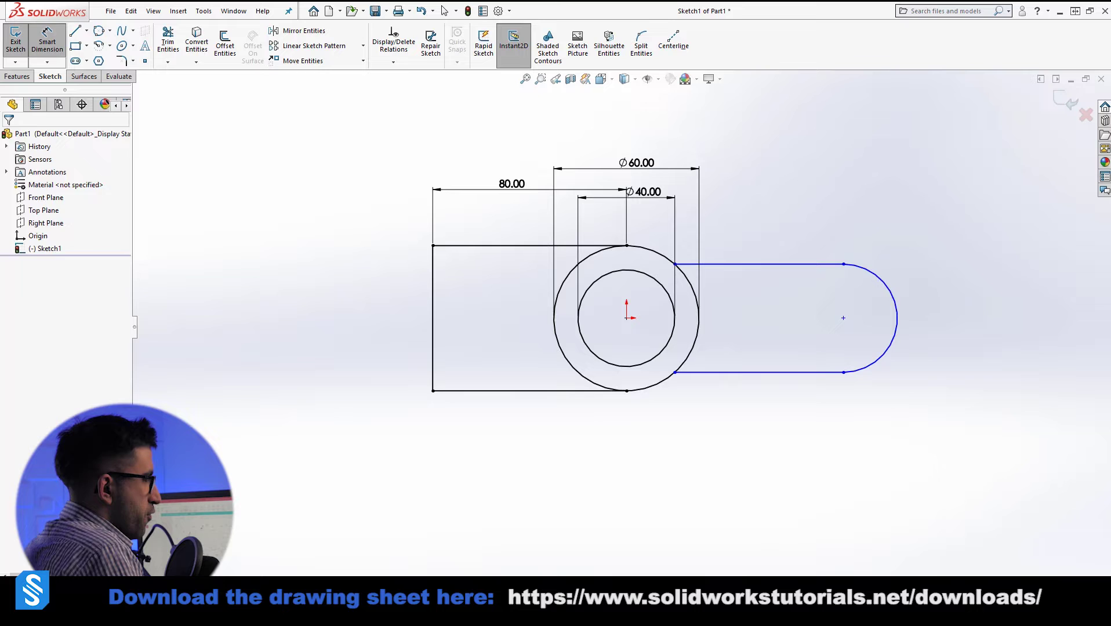
key(c)
click(844, 317)
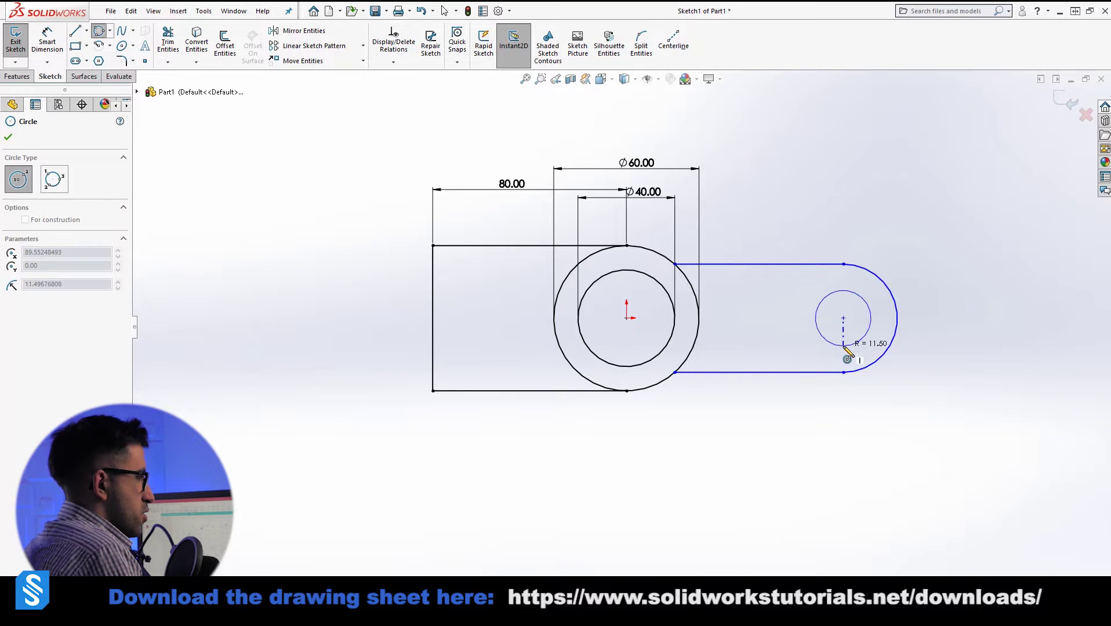
click(864, 338)
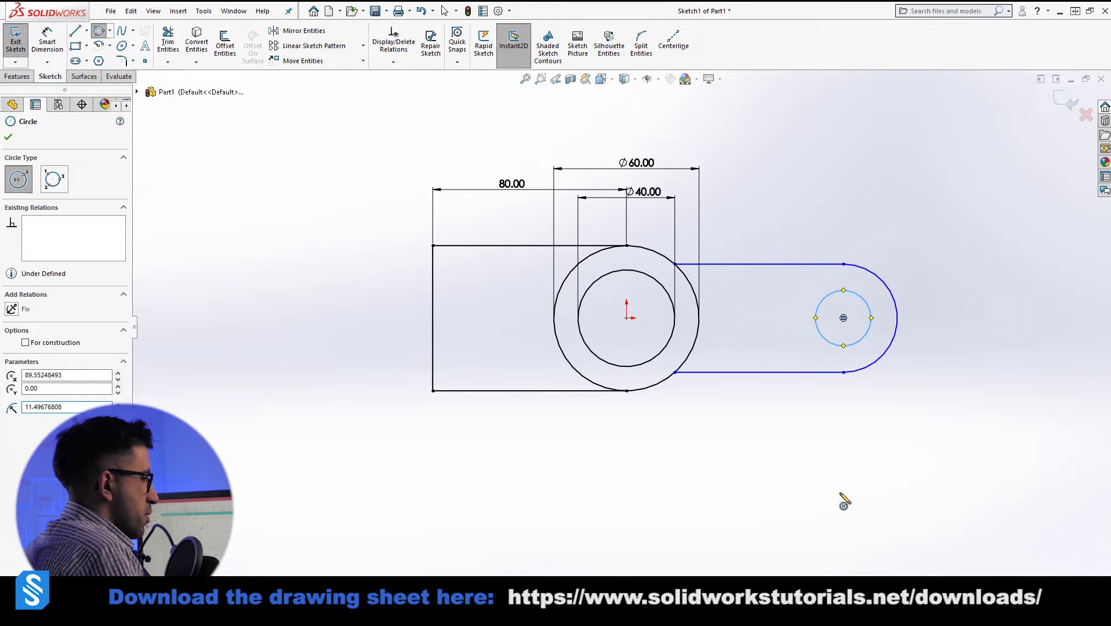
key(d)
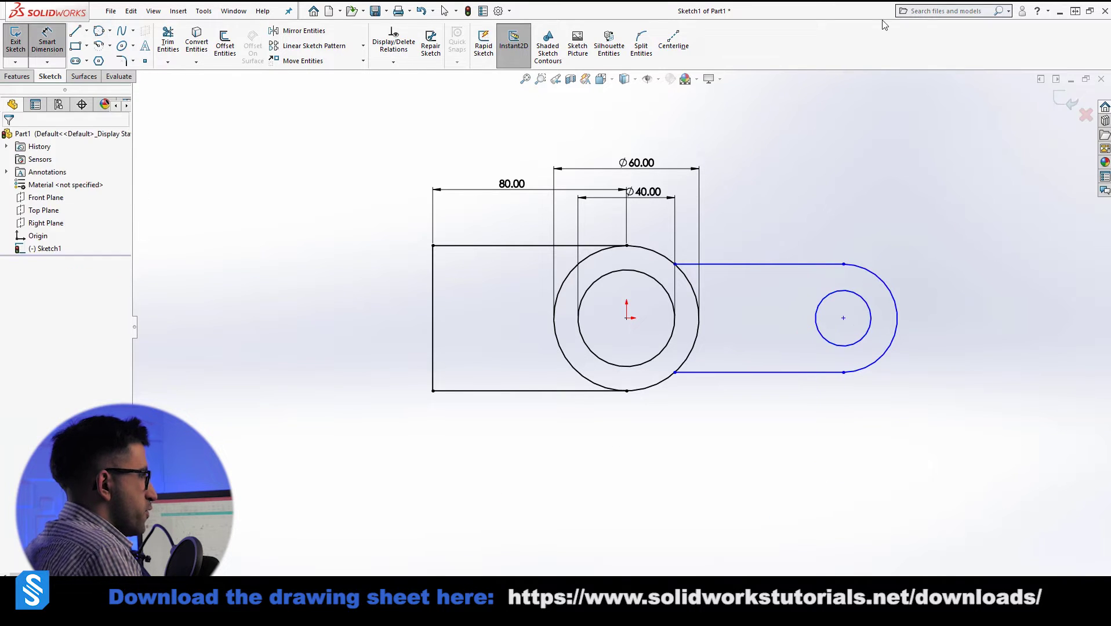
click(855, 344)
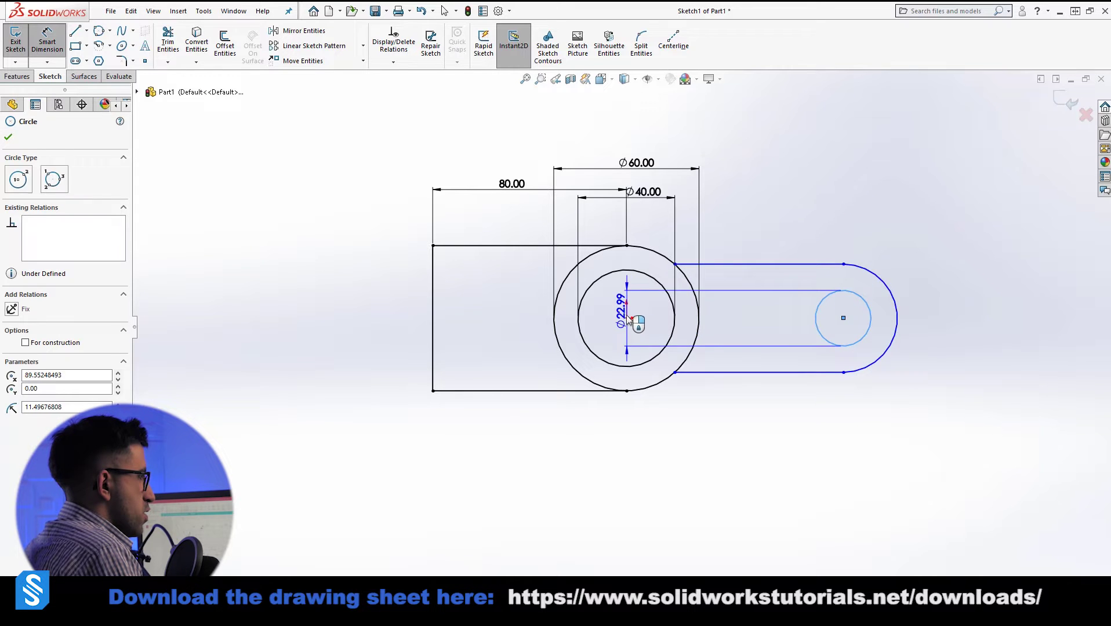
click(626, 318)
click(717, 425)
text(75)
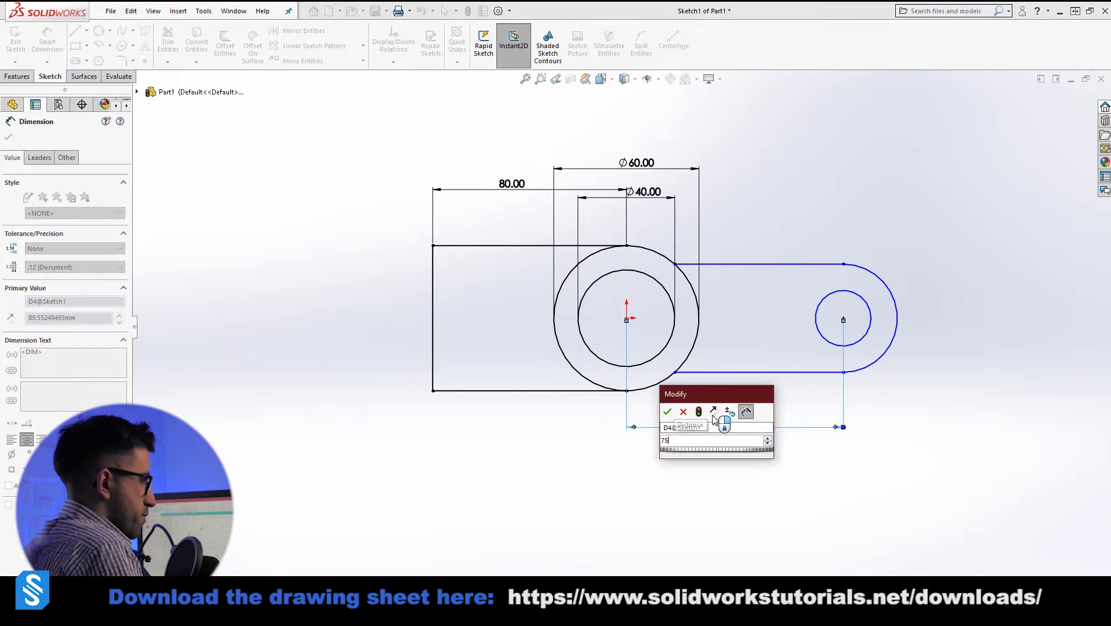
key(Return)
click(430, 454)
key(alt+Tab)
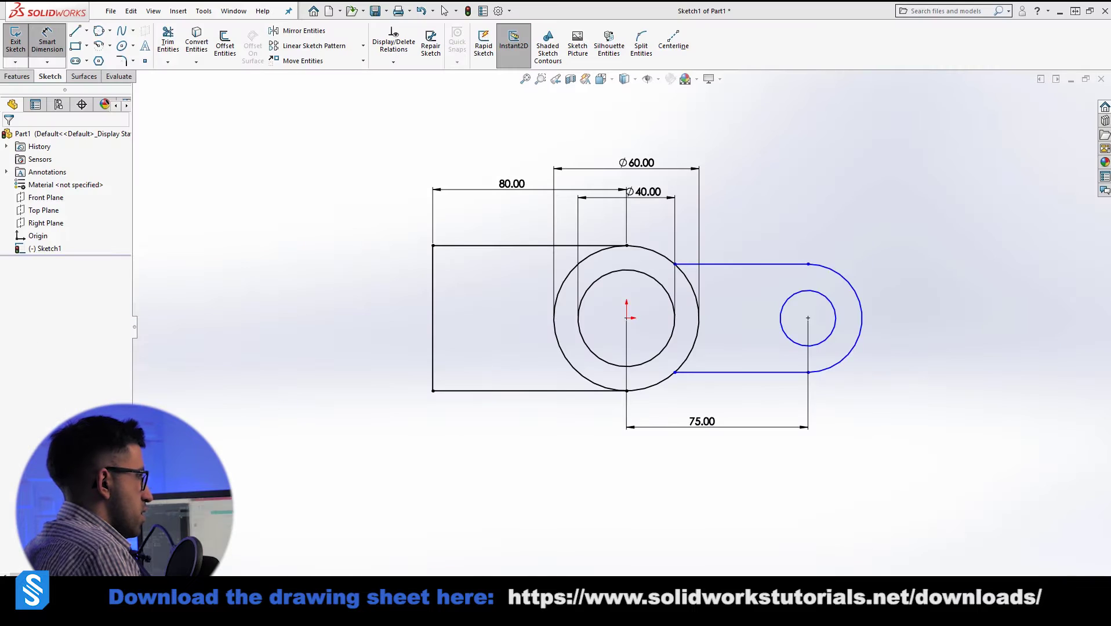
Step: Size the new circle Ø20 and the arm's rounded end R20
click(819, 344)
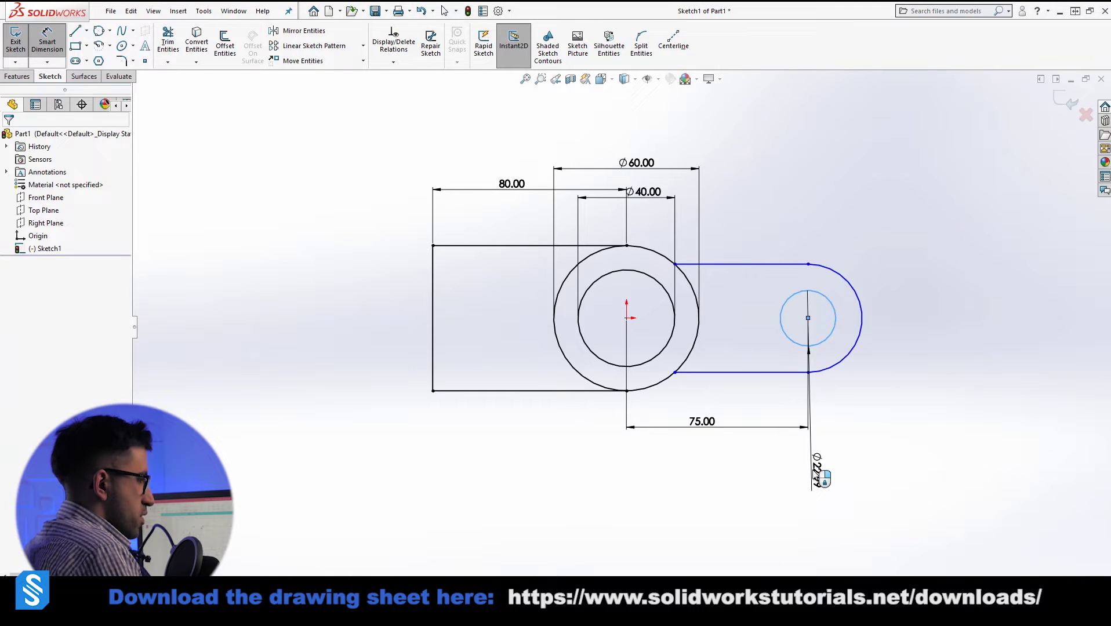
click(822, 478)
text(20)
key(Return)
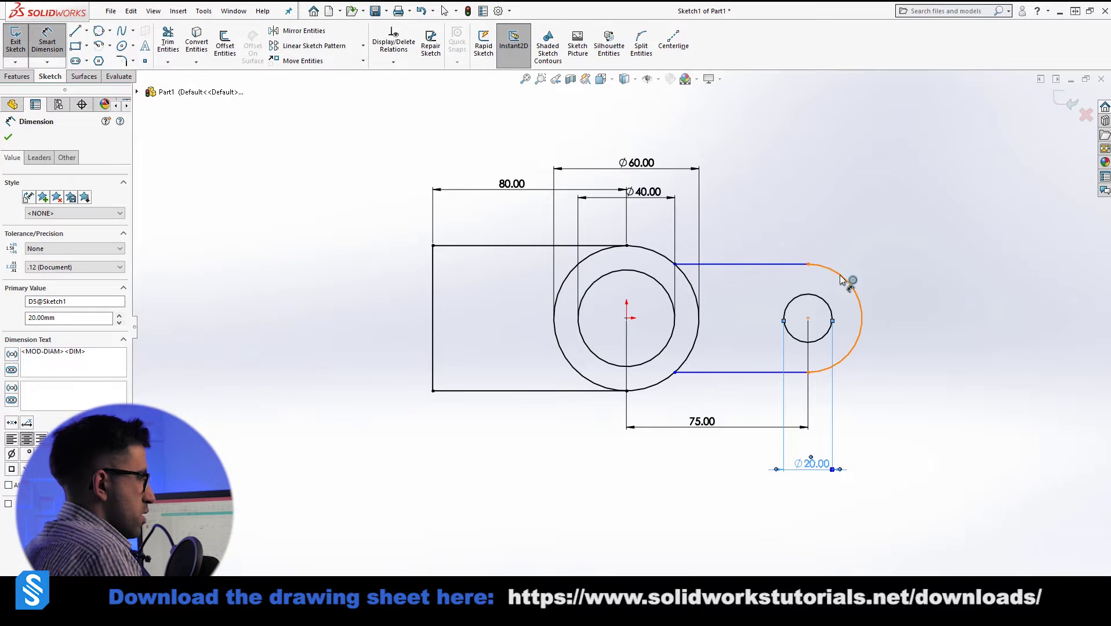
click(844, 280)
click(897, 218)
text(20)
key(Return)
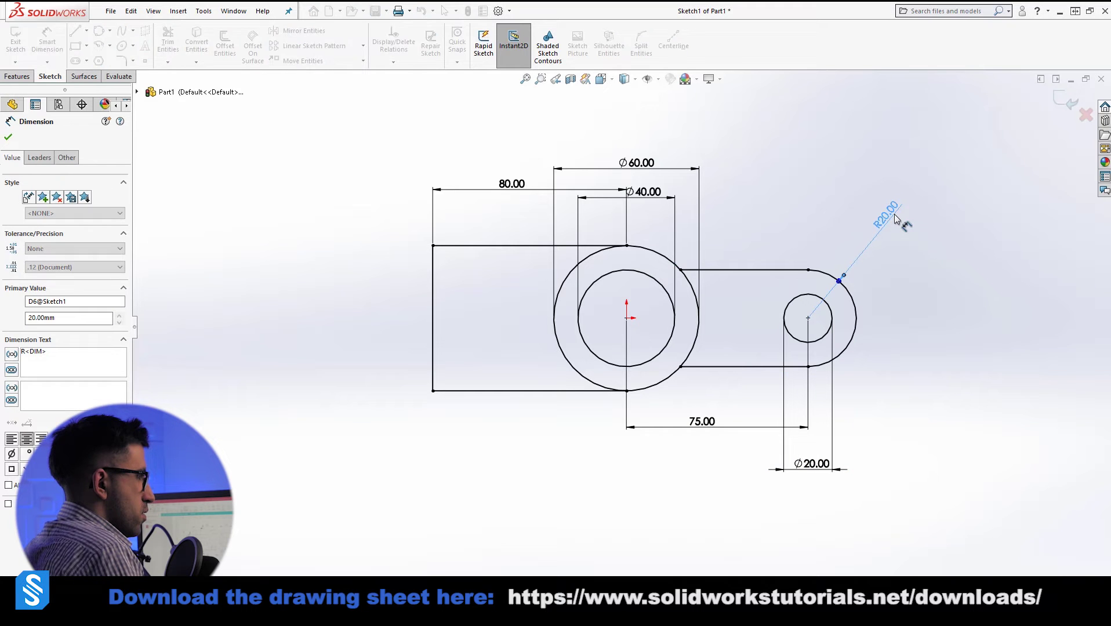
key(Escape)
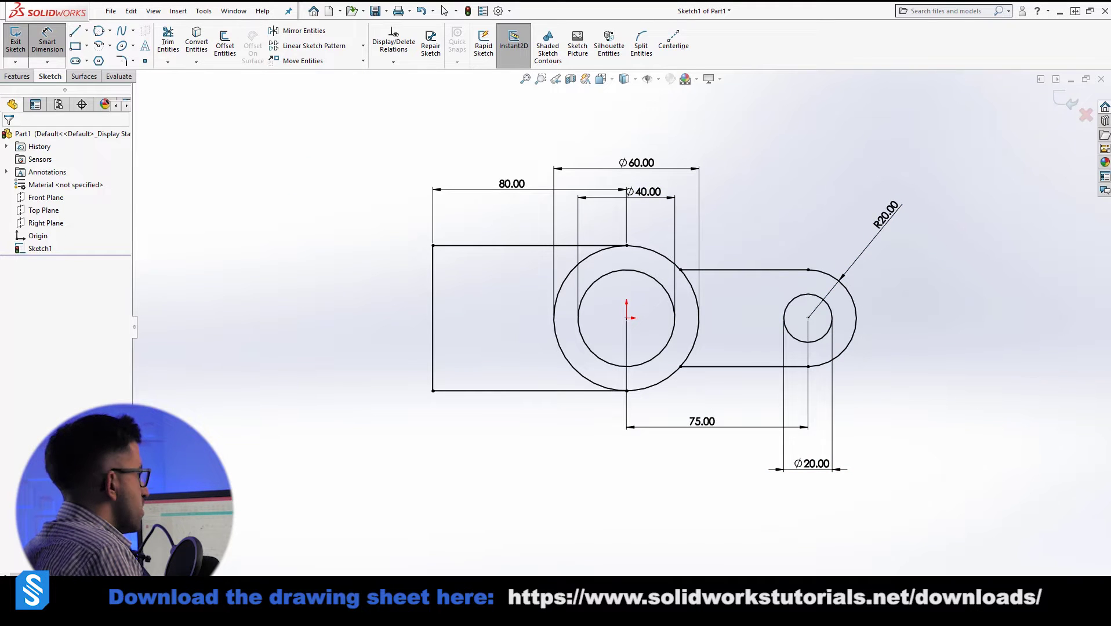
key(alt+Tab)
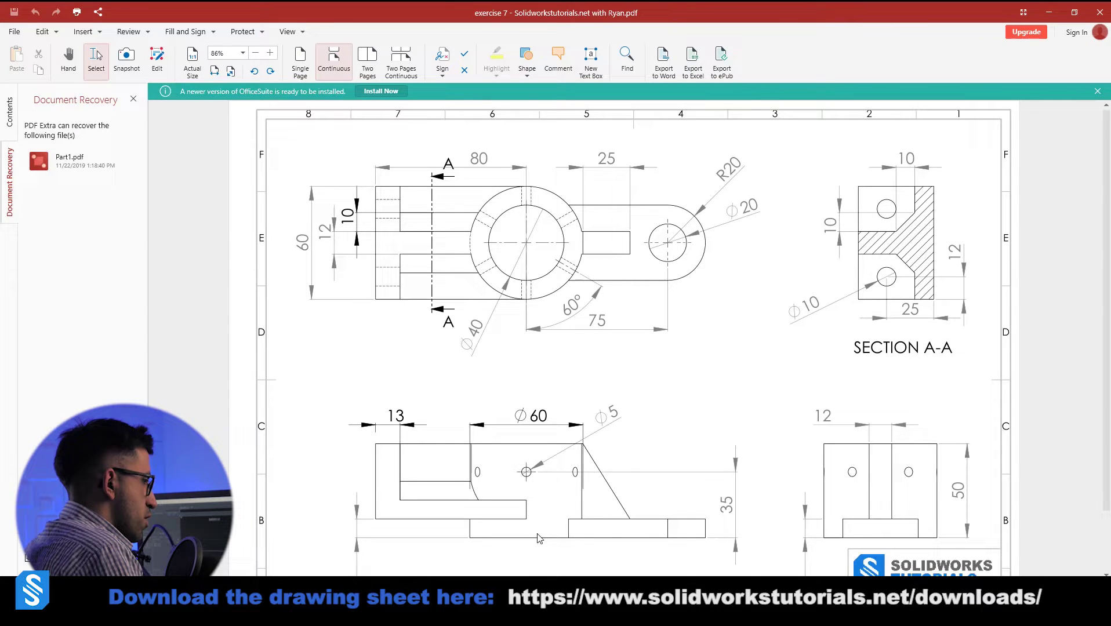
scroll(877, 479, down, 2)
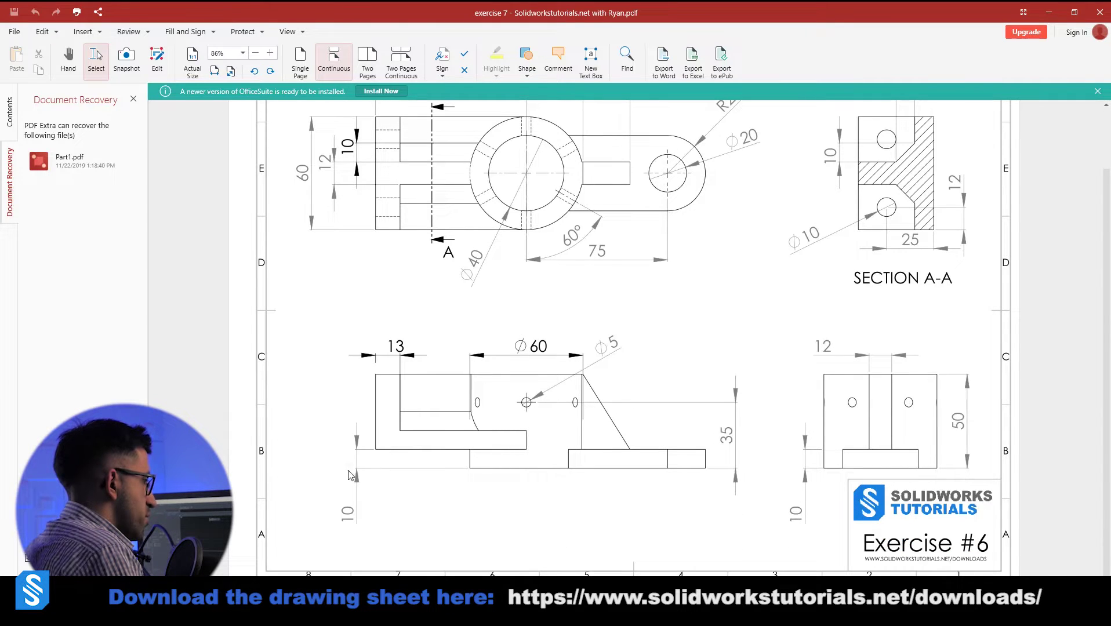
scroll(447, 451, up, 1)
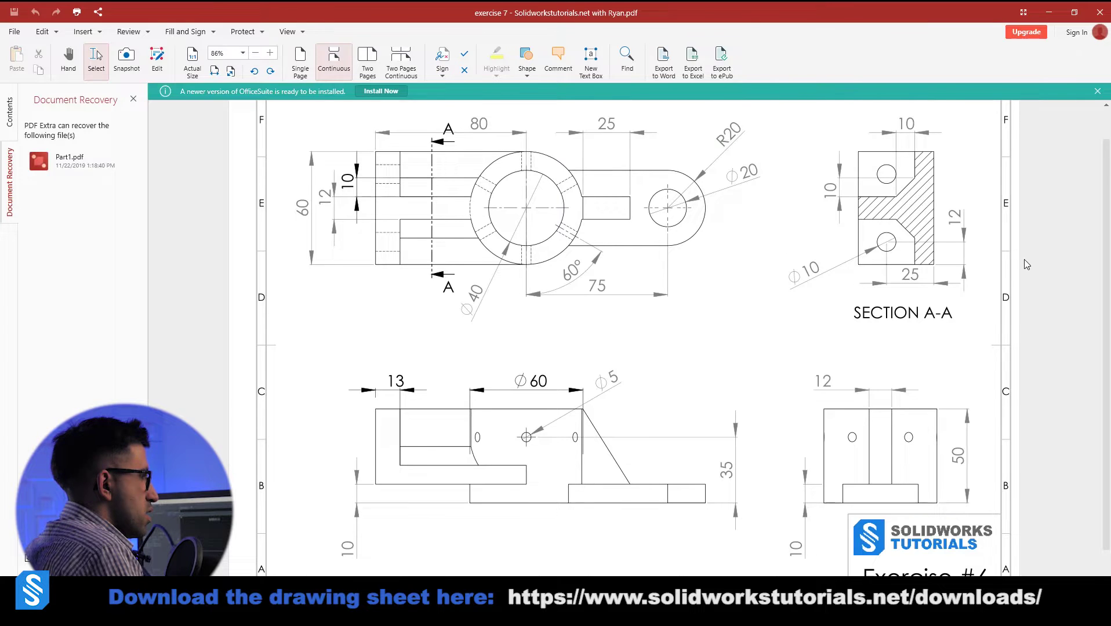
scroll(988, 412, down, 1)
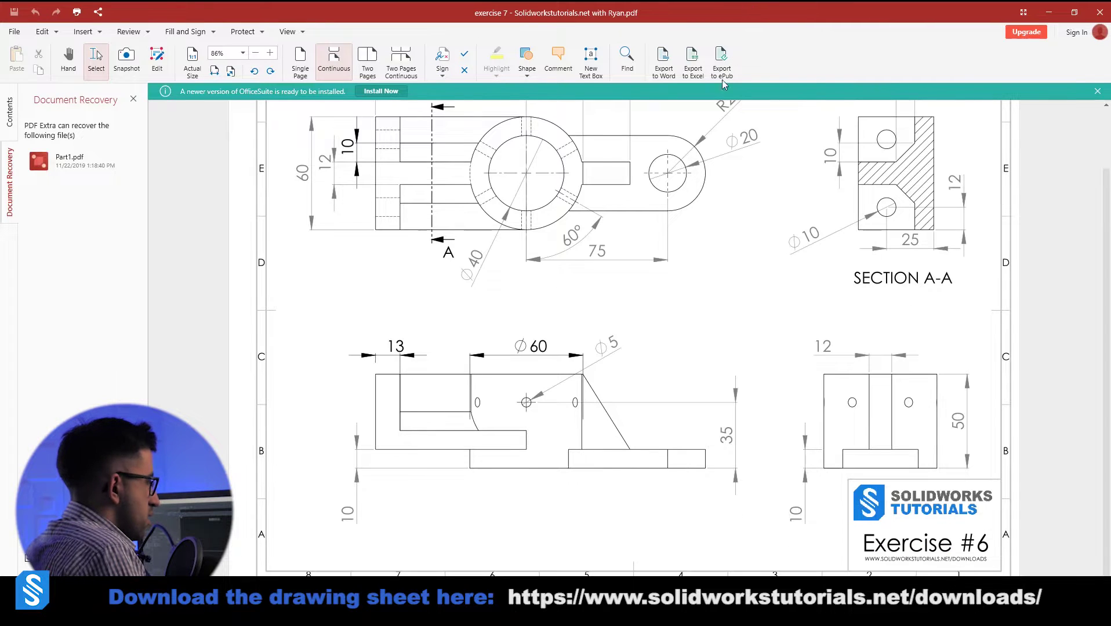
scroll(538, 300, up, 2)
Step: Extrude only the arm region with its Ø20 hole 10 mm Blind as Boss-Extrude1
click(1049, 12)
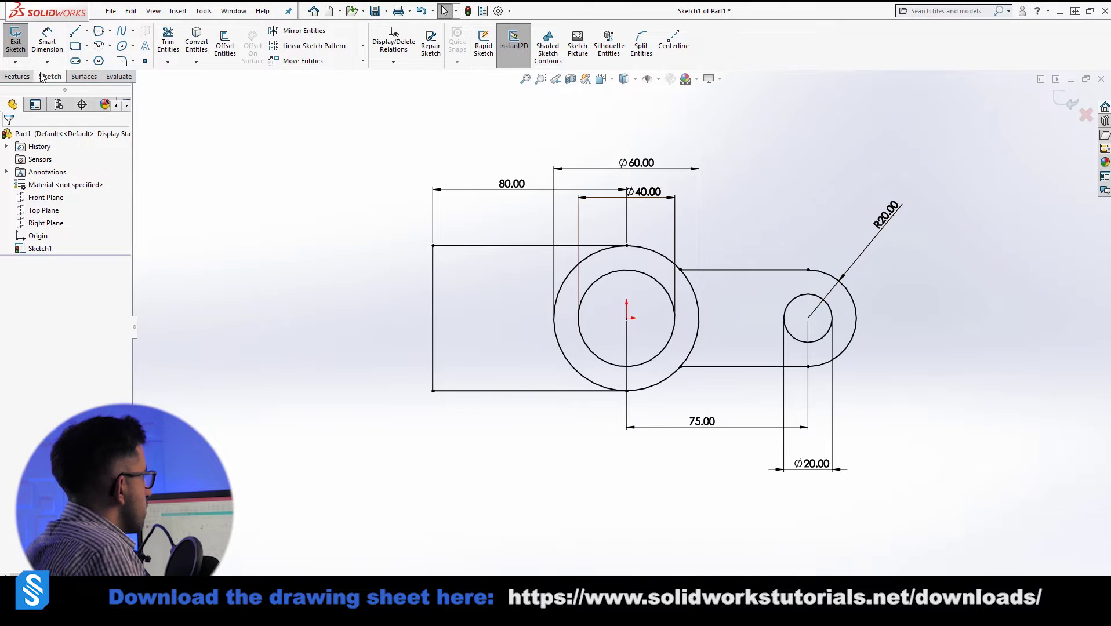
click(16, 76)
click(20, 42)
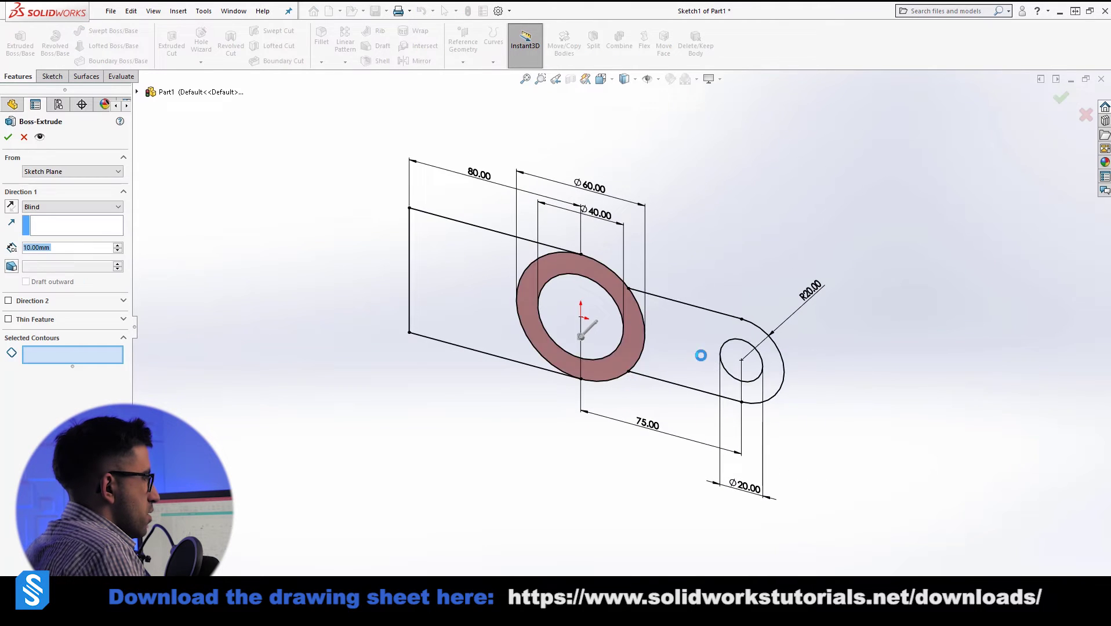
click(695, 346)
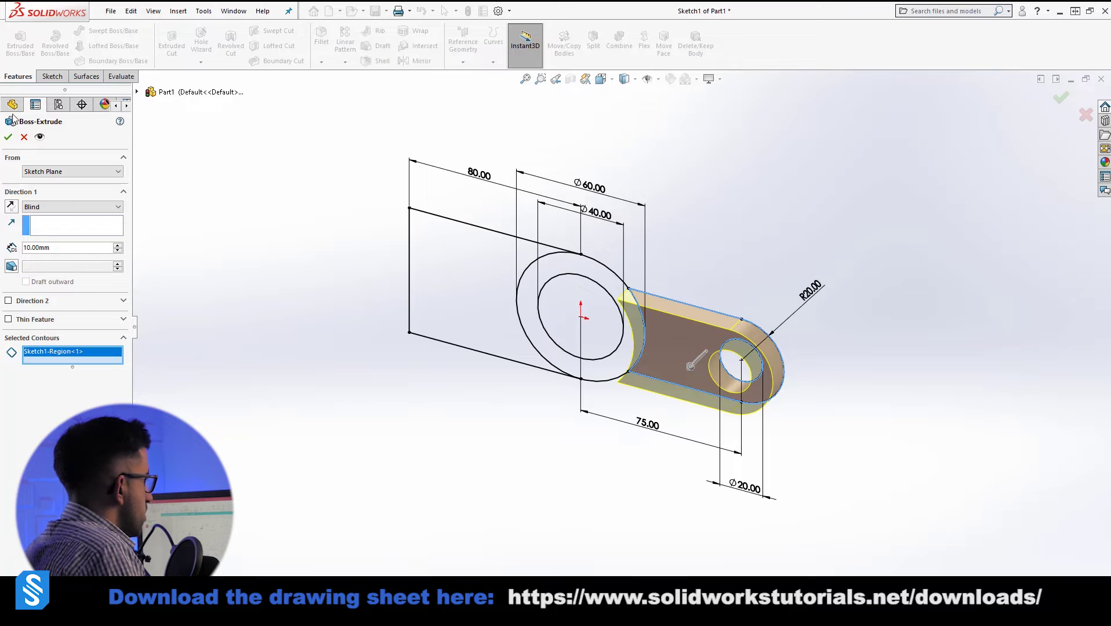
click(10, 138)
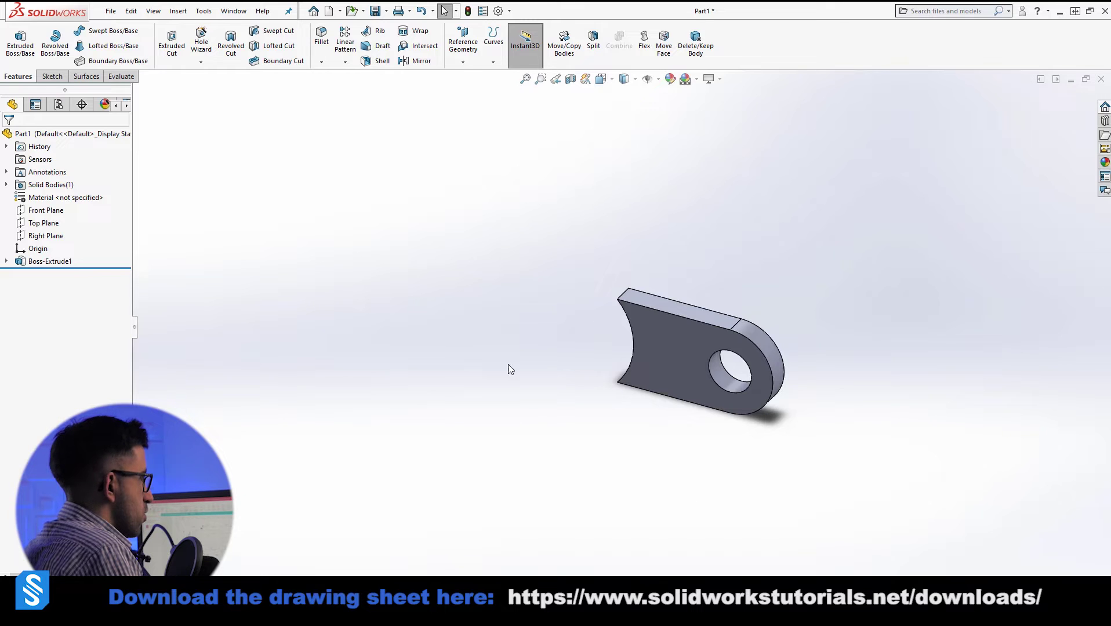
Step: Reuse Sketch1 to start a second extrusion of the rectangle region
click(7, 262)
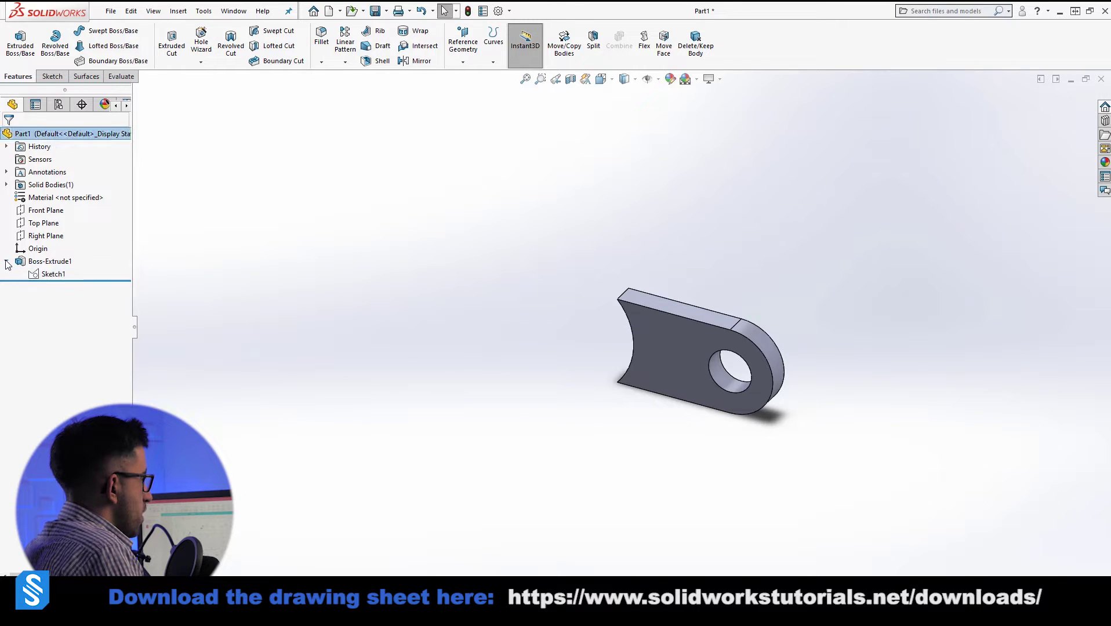
click(53, 274)
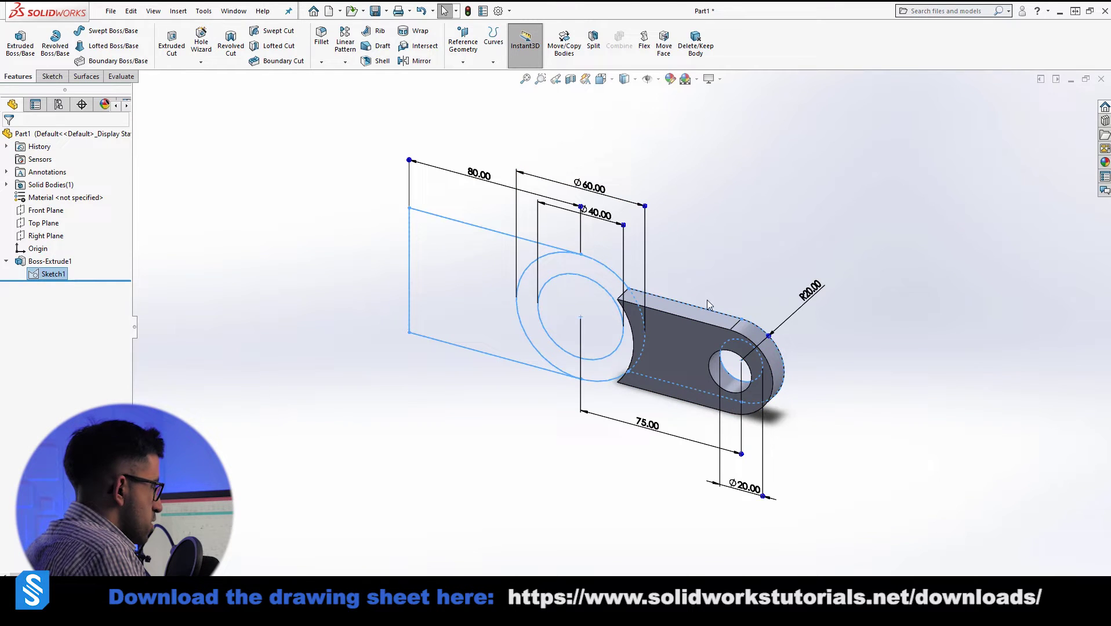
click(31, 46)
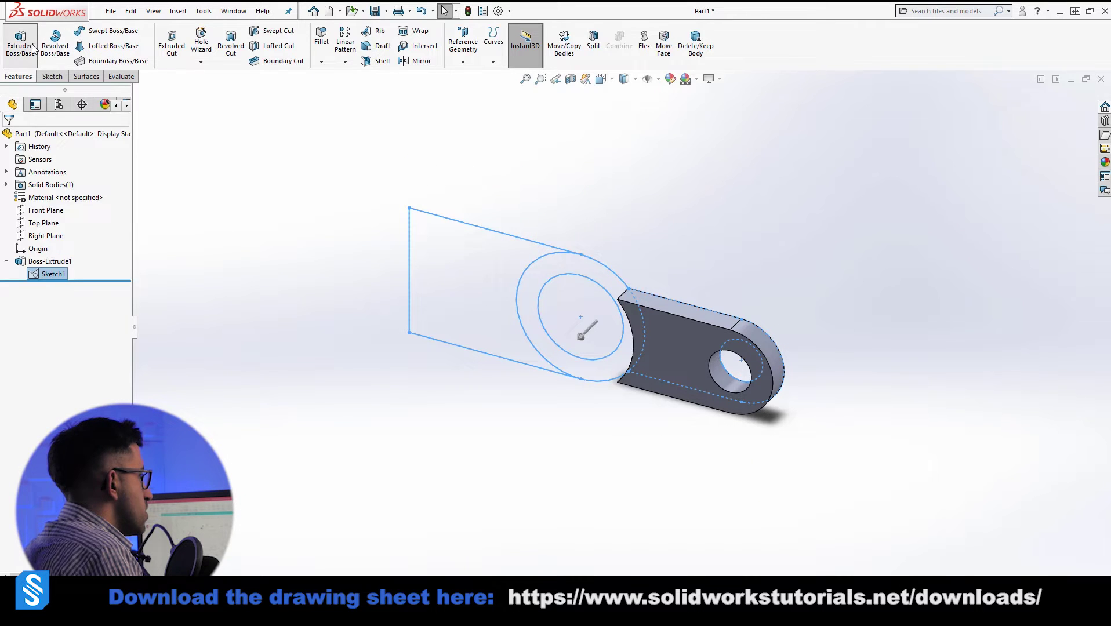
click(479, 319)
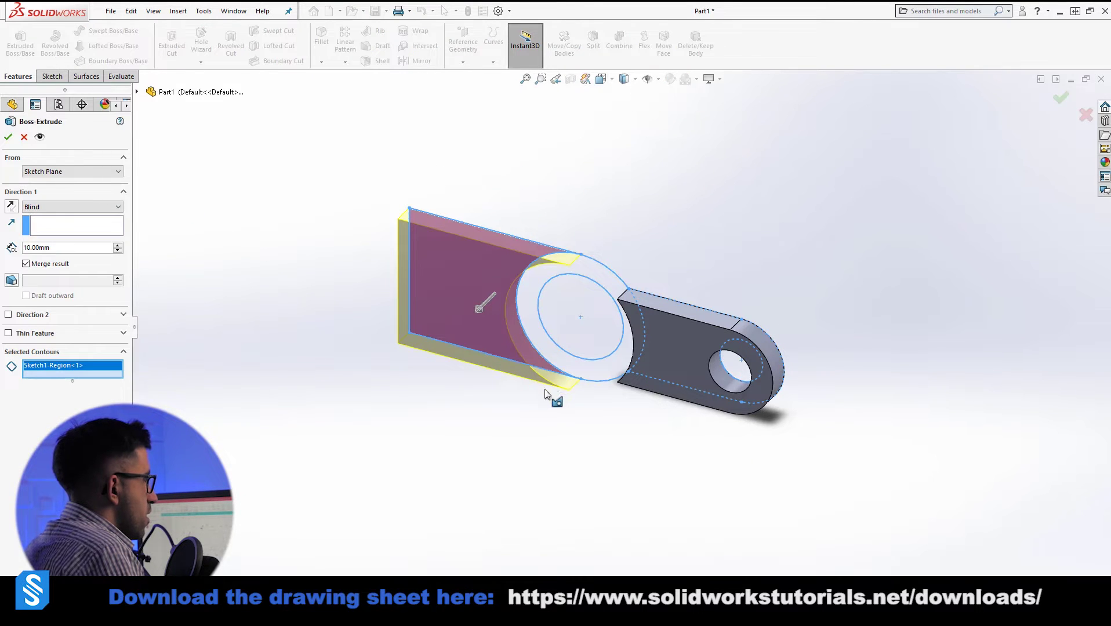
mouse_move(546, 394)
middle_down()
mouse_move(632, 77)
mouse_move(523, 109)
mouse_move(586, 69)
mouse_move(610, 280)
middle_up()
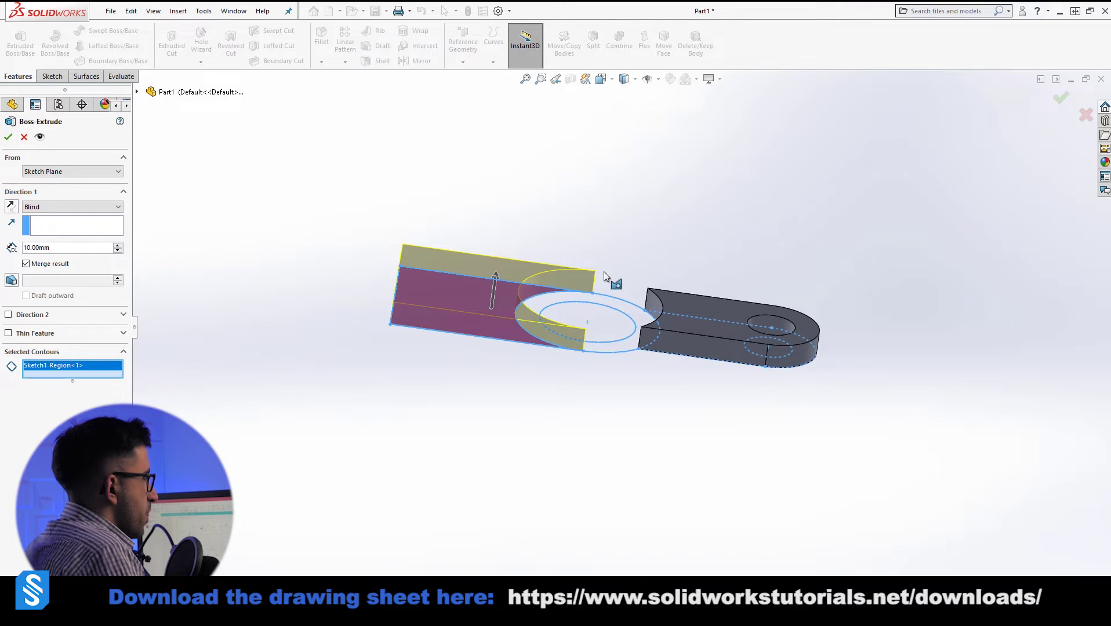
Step: Start the 10 mm rectangle block at a 10 mm offset from the sketch plane, then reselect Sketch1
click(48, 174)
click(53, 207)
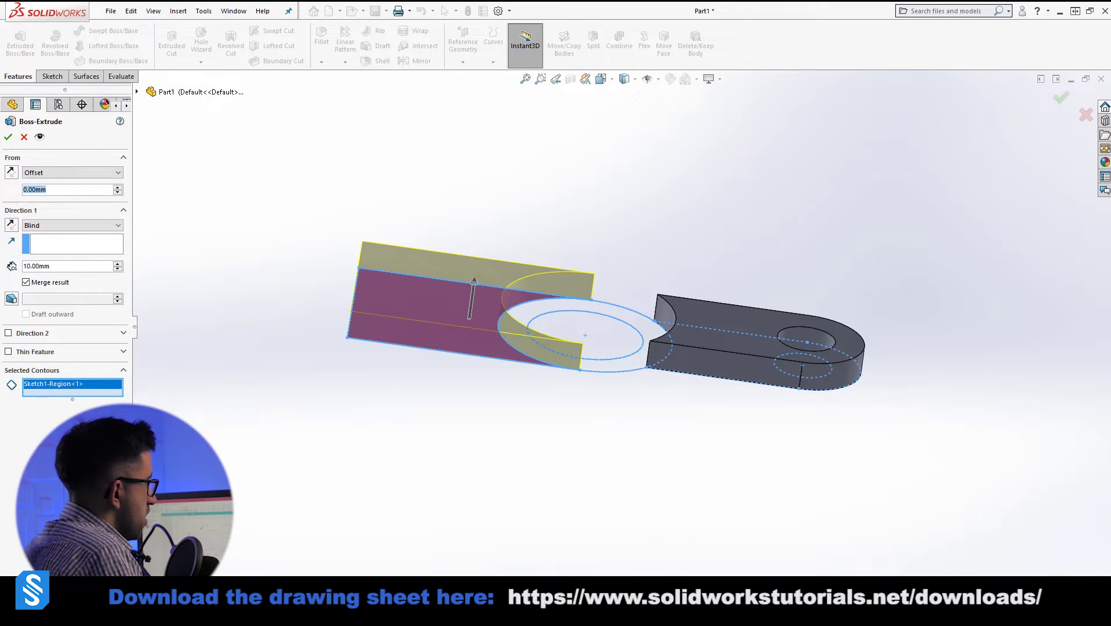
text(10)
key(Return)
scroll(457, 344, down, 3)
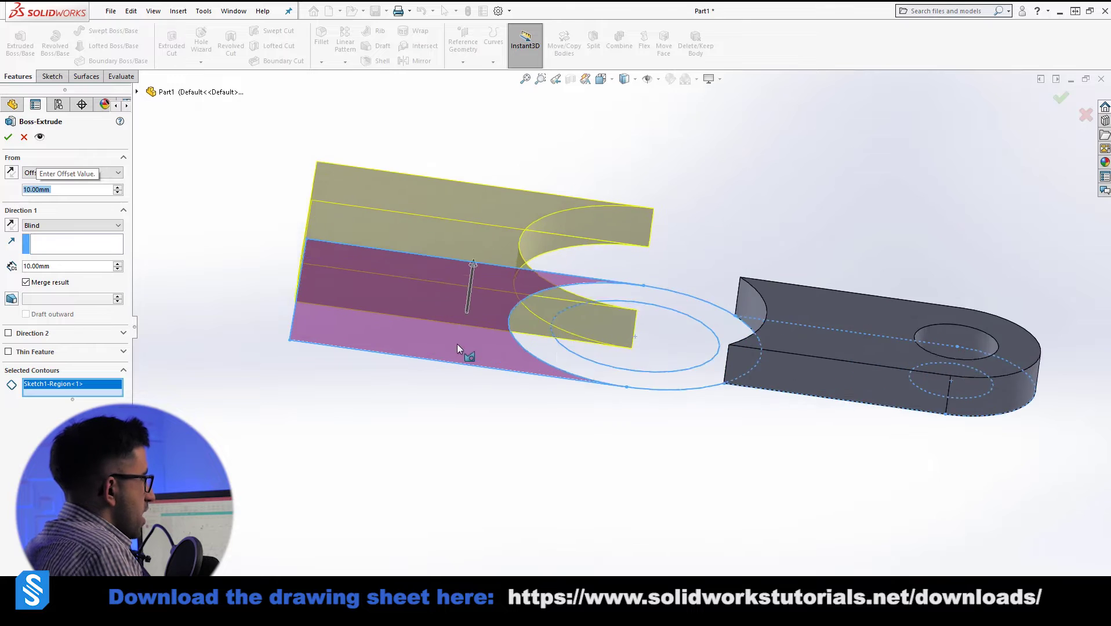
middle_drag(457, 344, 455, 244)
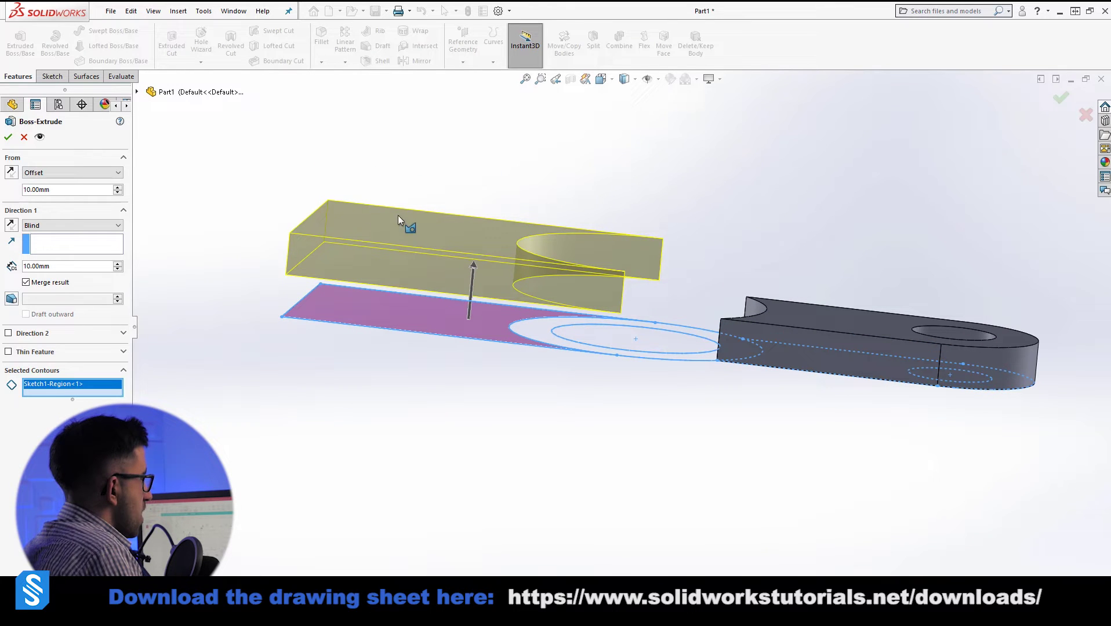
click(9, 137)
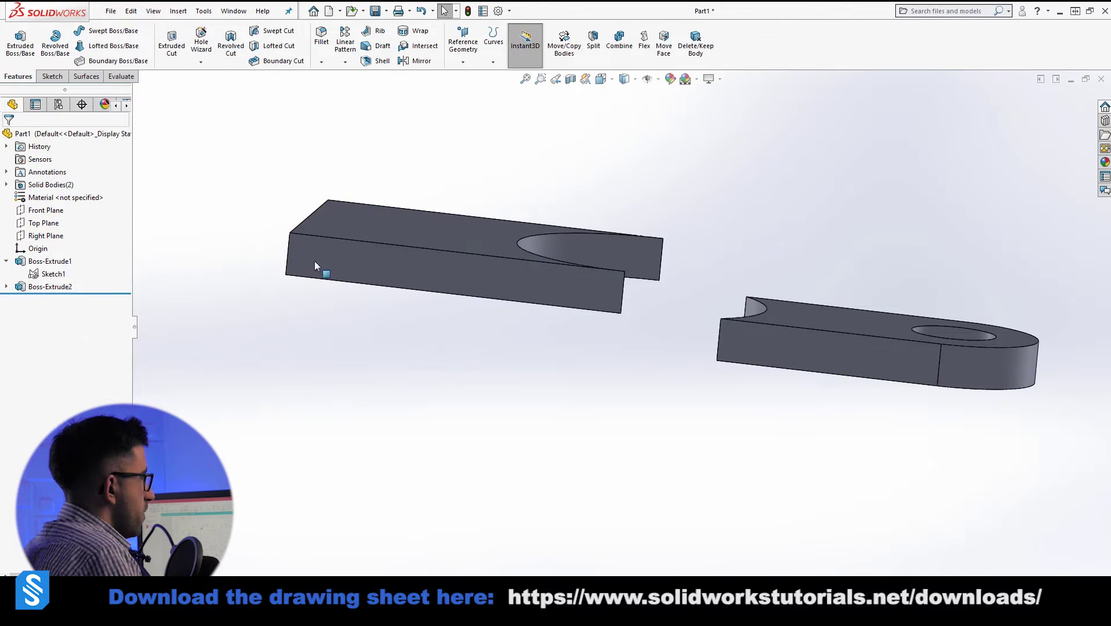
click(53, 274)
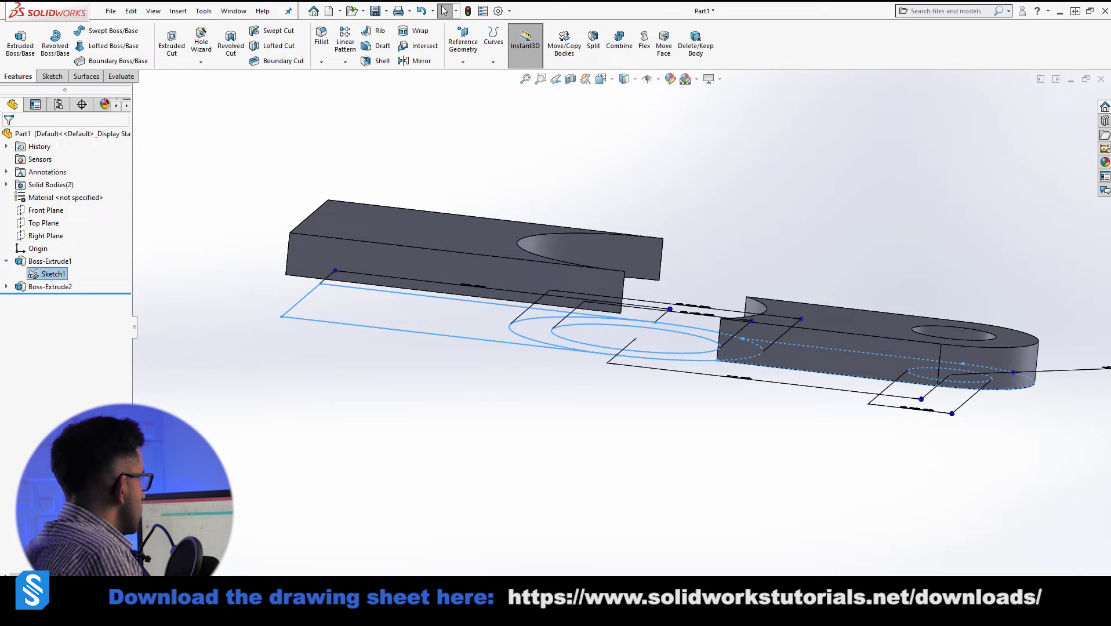
Step: Extrude the ring between the Ø60 and Ø40 circles 50 mm from Sketch1, merging everything
key(alt+Tab)
double_click(257, 339)
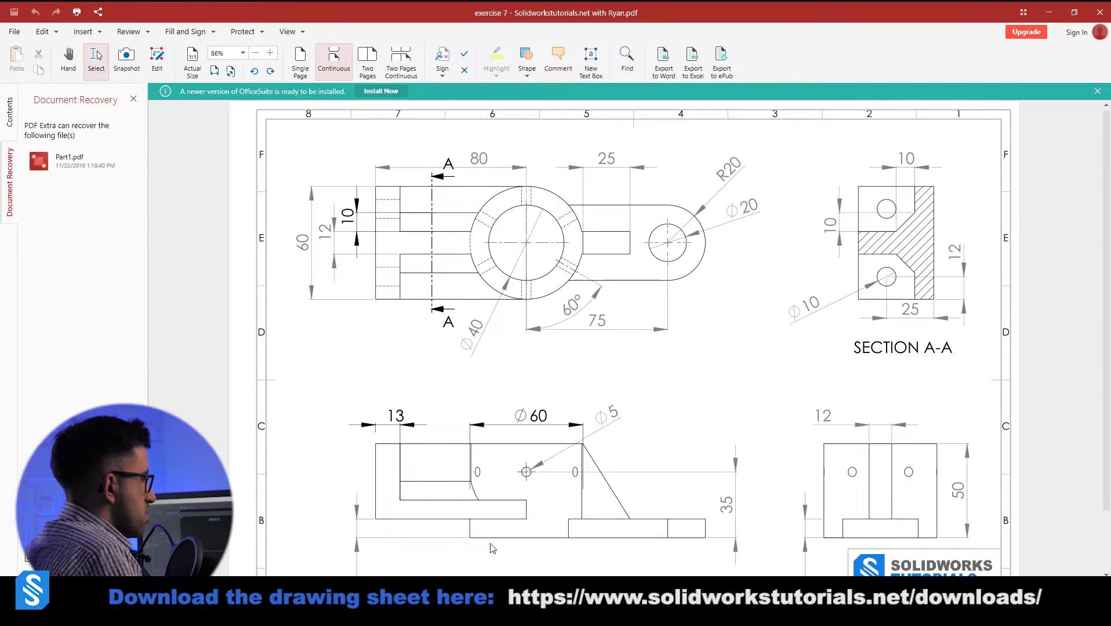
scroll(519, 363, down, 2)
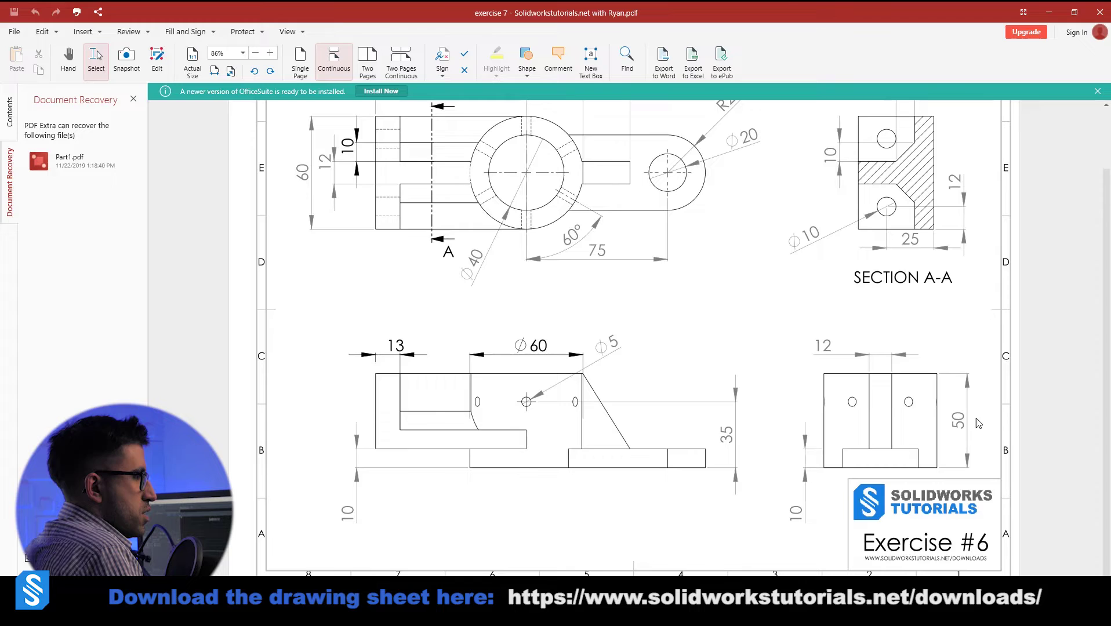
key(alt+Tab)
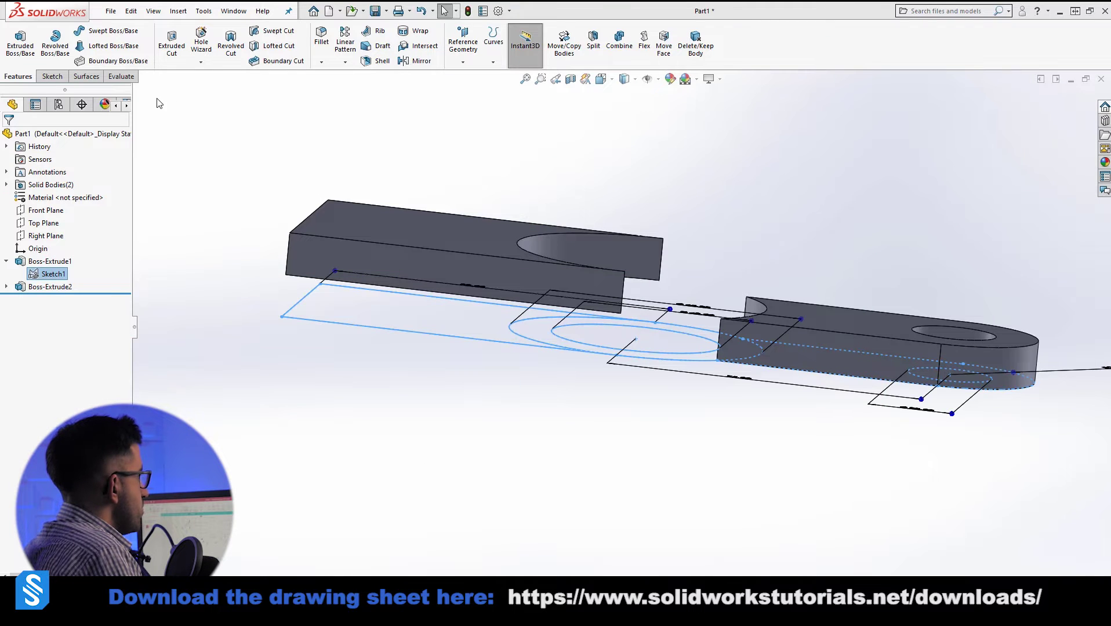
click(19, 42)
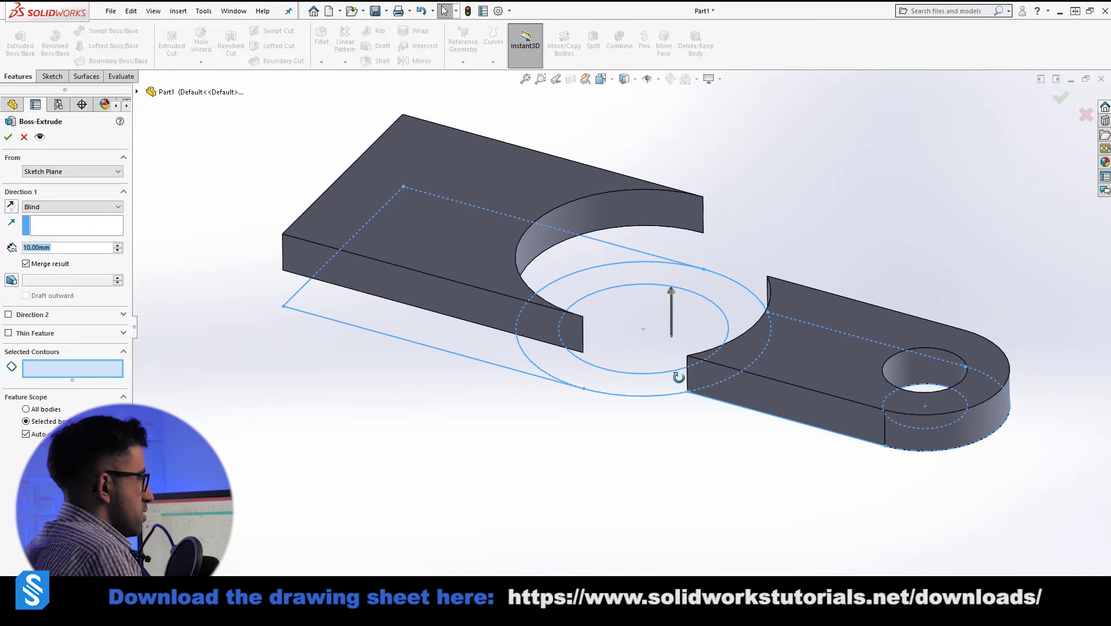
click(608, 284)
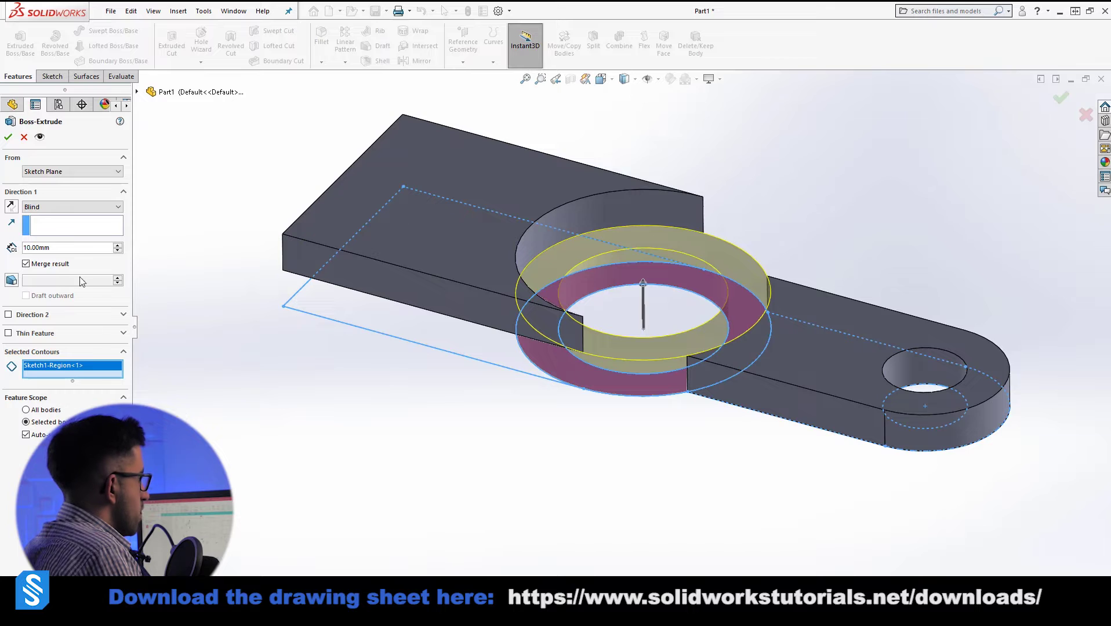
double_click(36, 247)
text(50)
key(Return)
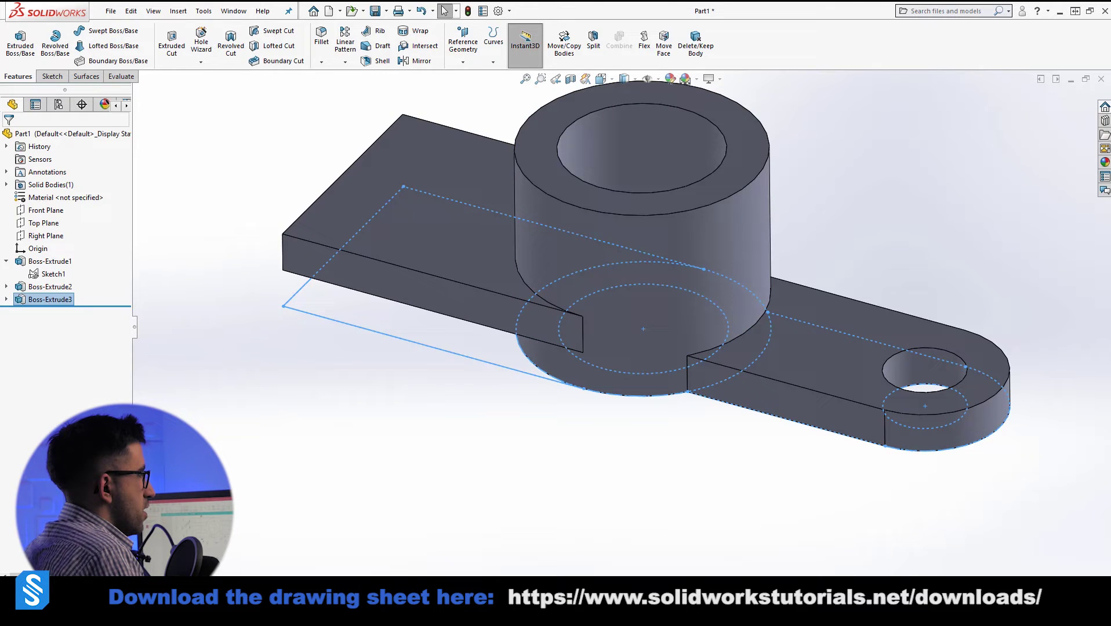
click(454, 454)
scroll(702, 186, up, 4)
scroll(702, 186, down, 3)
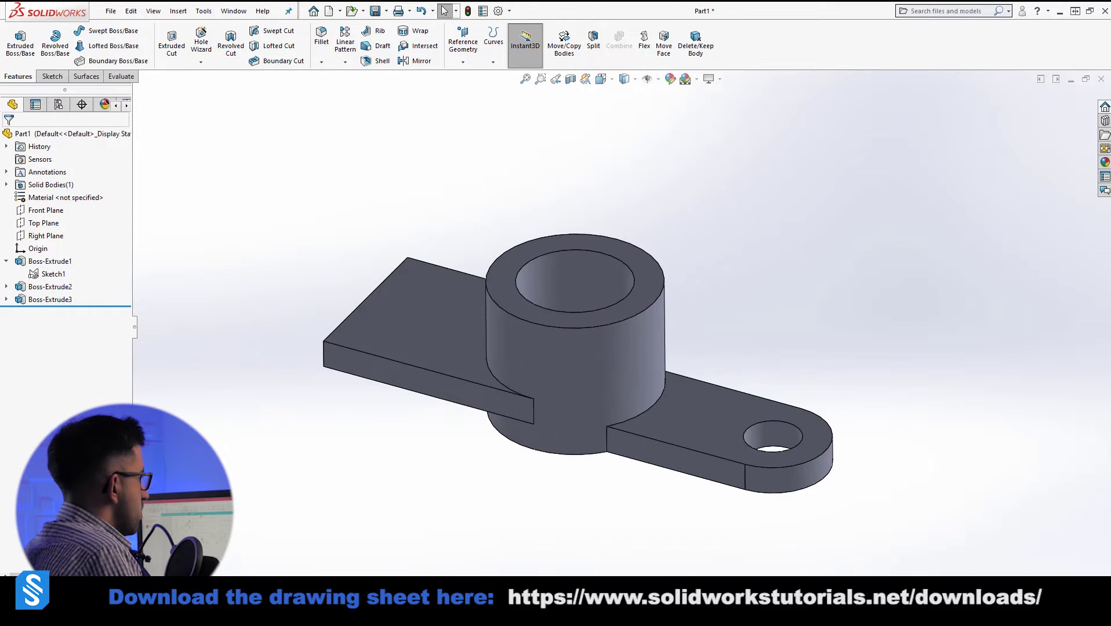
Step: Review the Exercise #6 drawing dimensions, then restore the PDF window to a smaller size
key(alt+Tab)
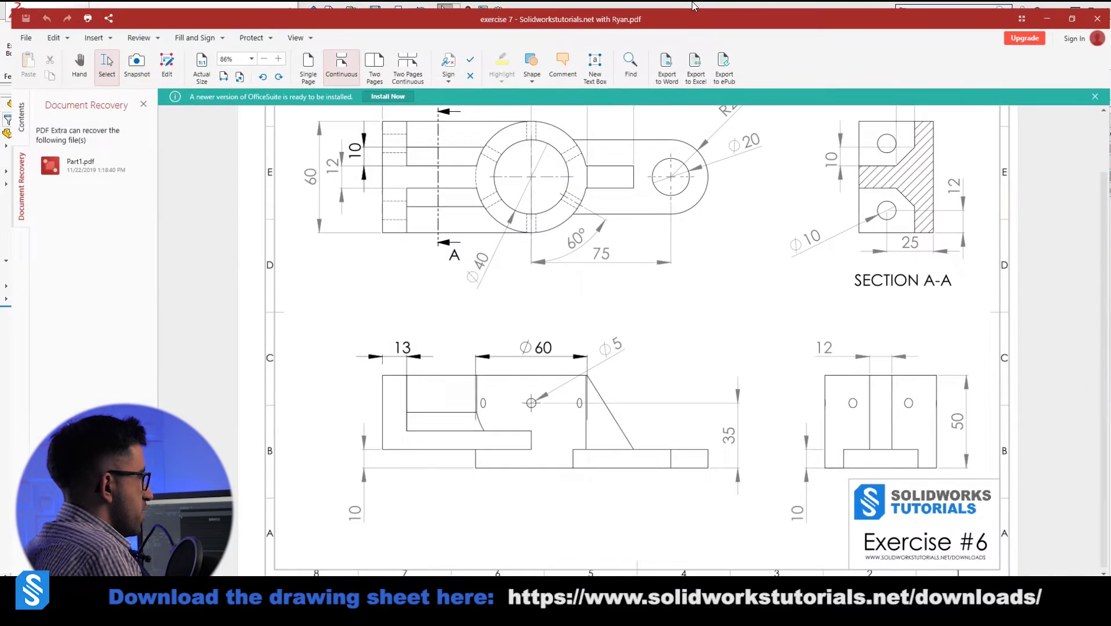
scroll(443, 270, up, 1)
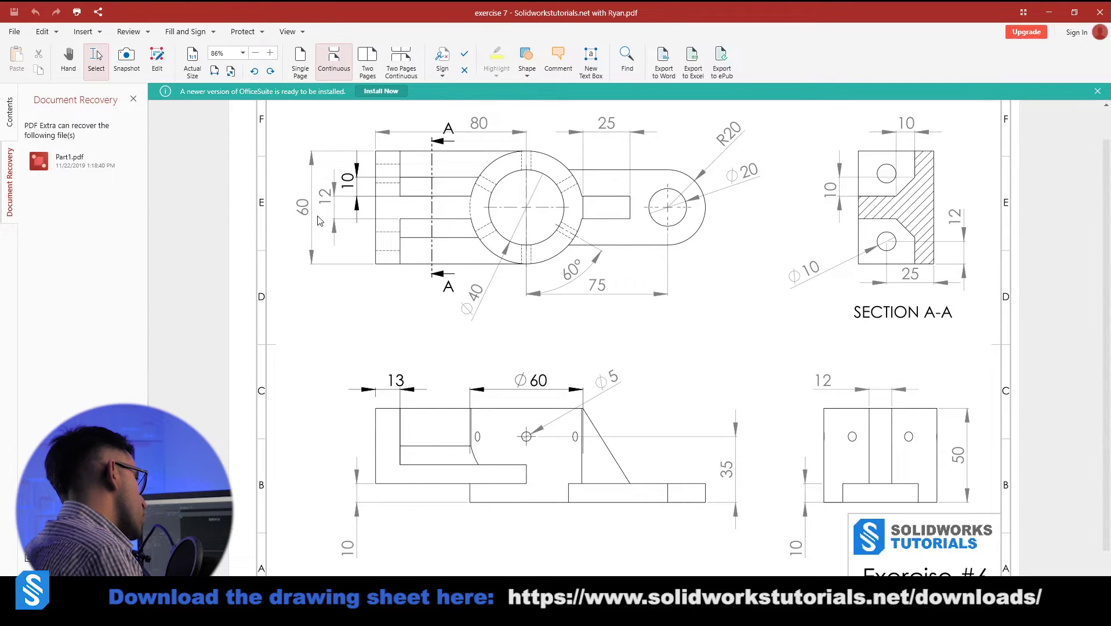
double_click(594, 7)
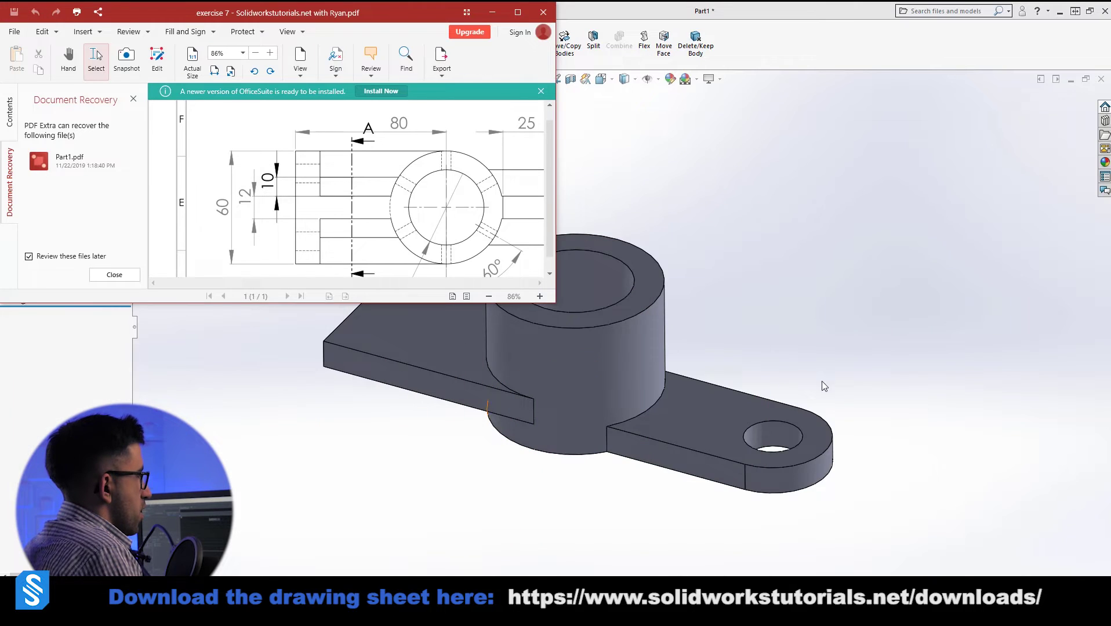
Step: Start a sketch on the arm's top face and draw two corner rectangles for the end strip and slot
click(491, 12)
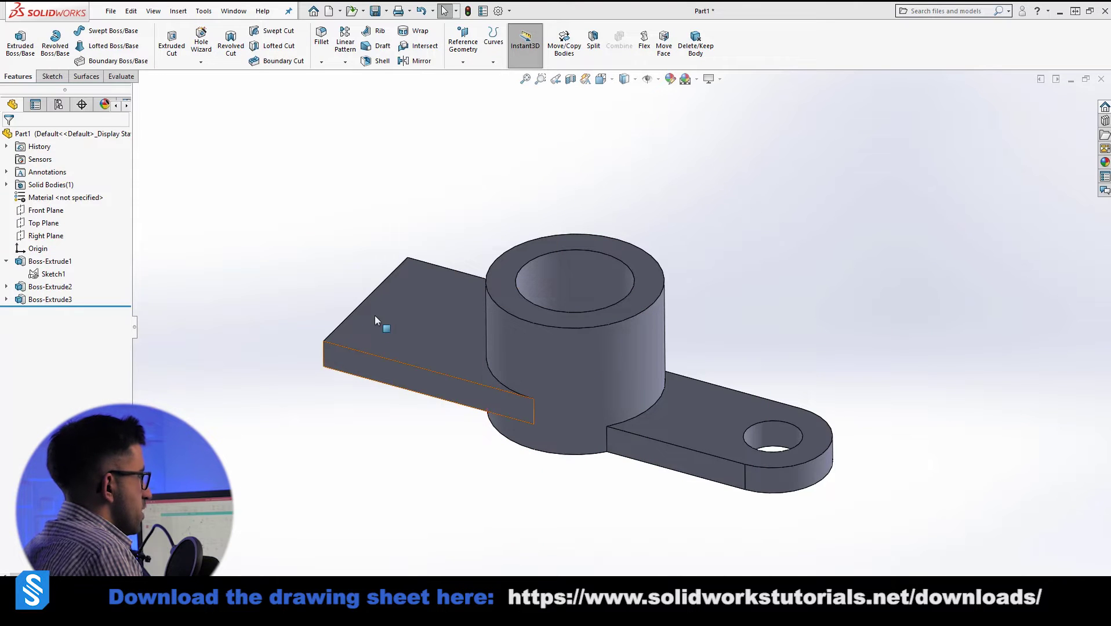
click(399, 294)
click(434, 262)
key(space)
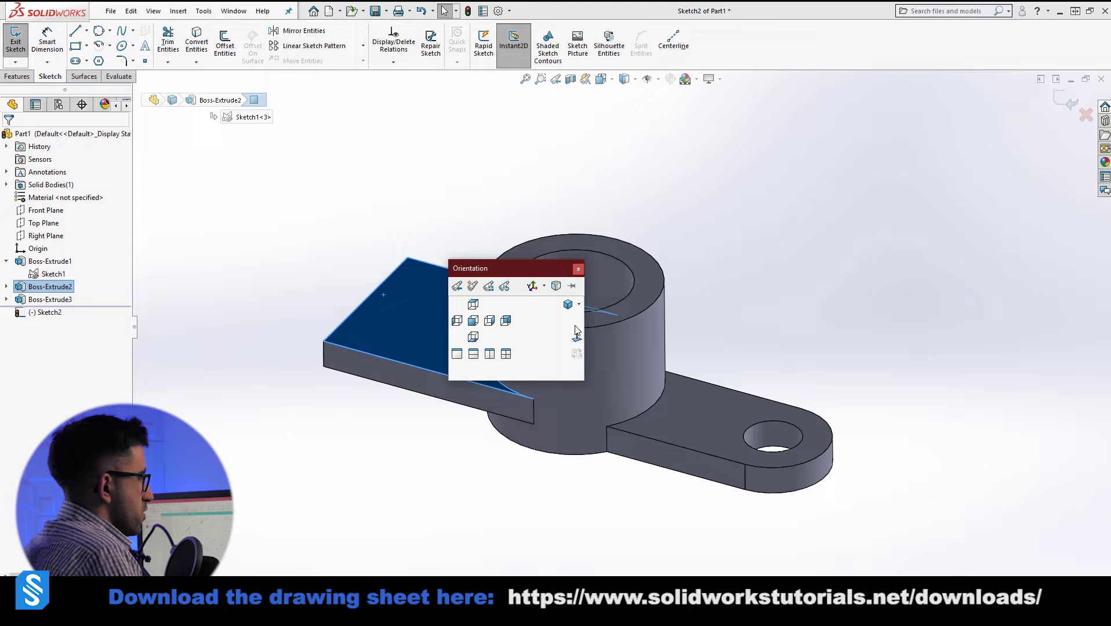
click(583, 341)
click(439, 163)
key(r)
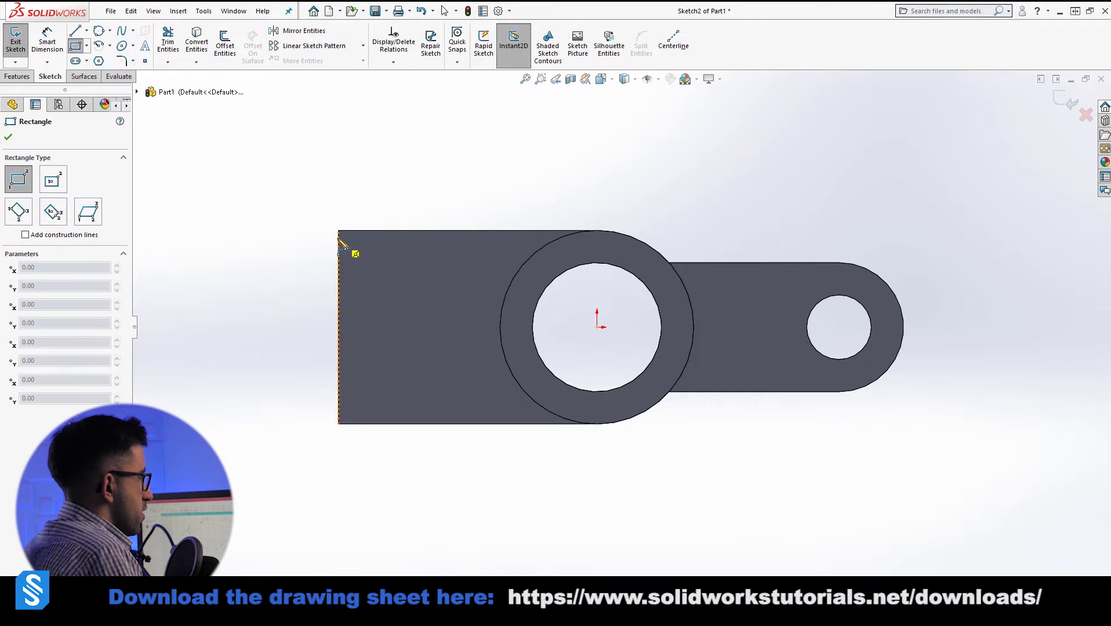
click(339, 231)
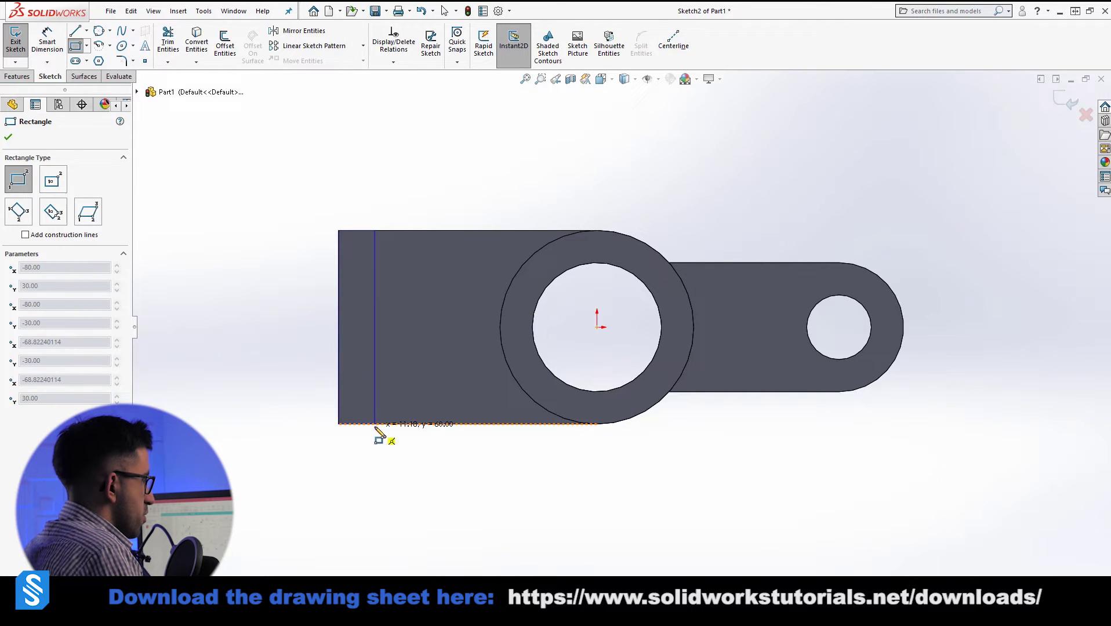
click(376, 424)
click(376, 294)
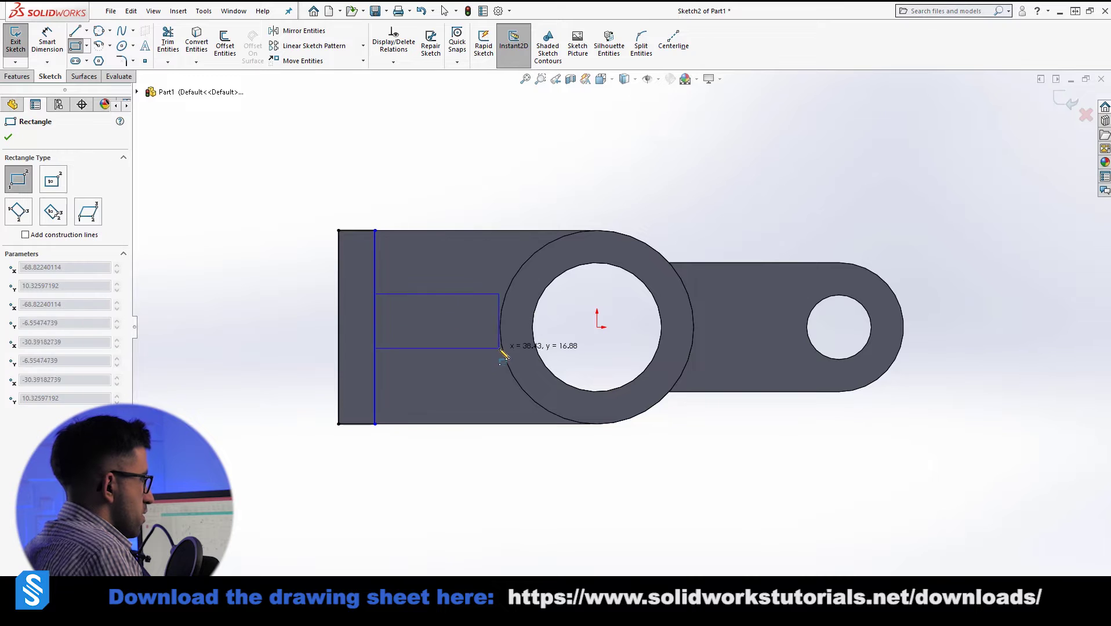
click(528, 358)
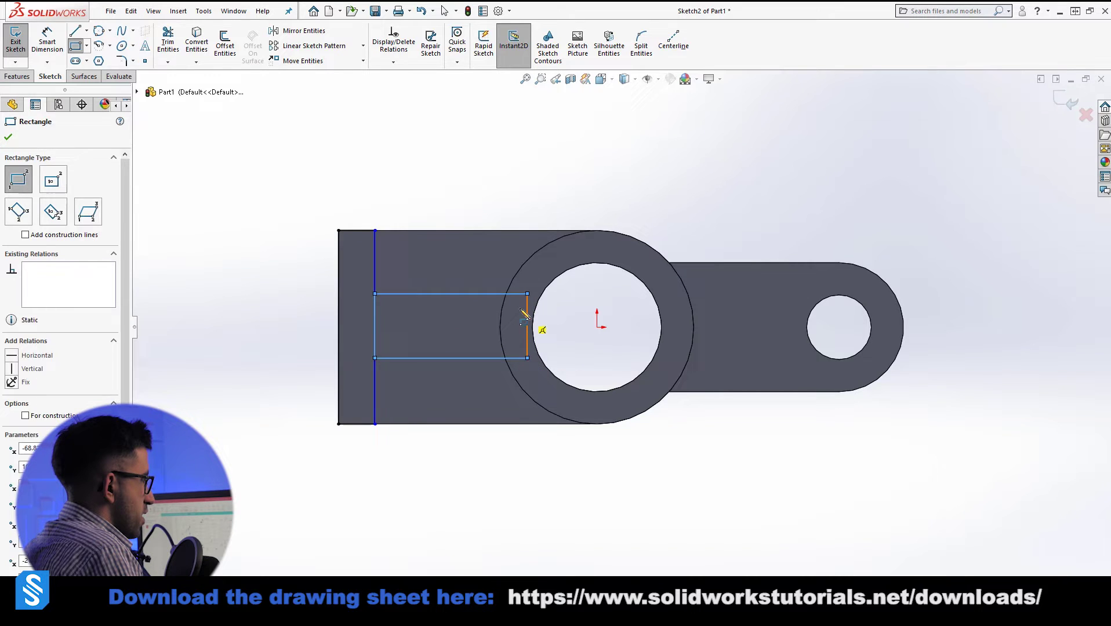
key(Escape)
Step: Dimension the end strip width to 13 mm and the slot height to 12 mm
key(d)
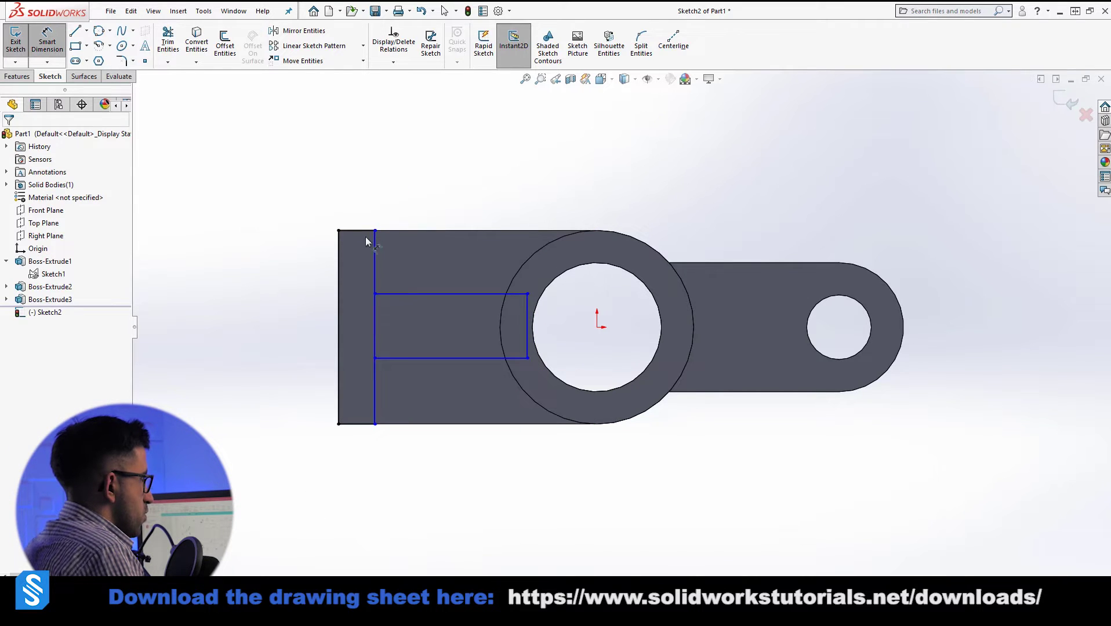
click(366, 230)
click(359, 187)
text(1)
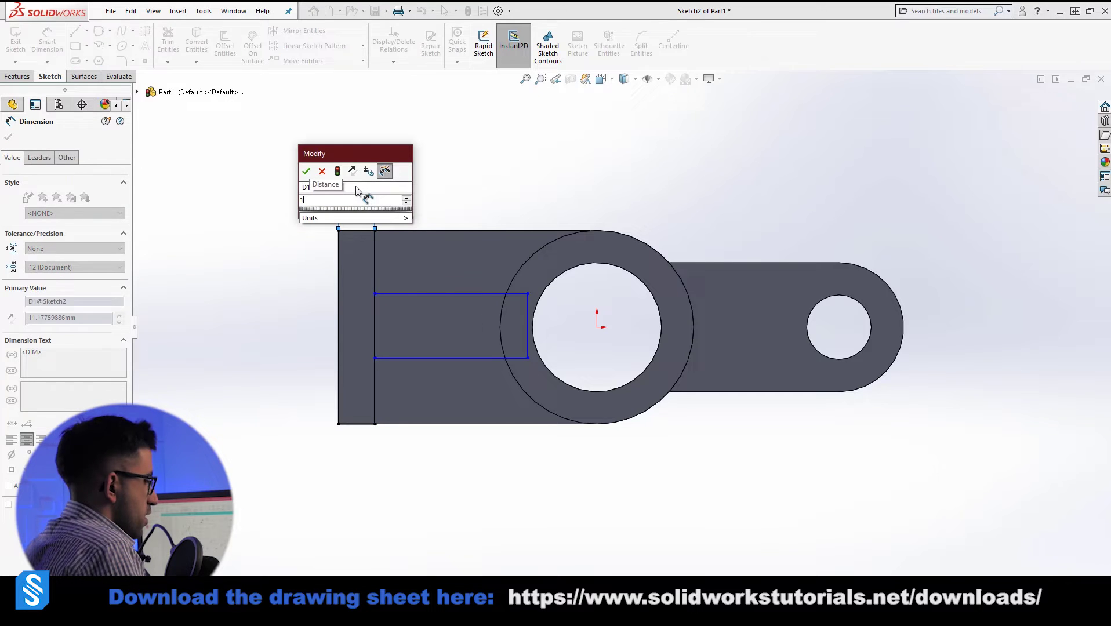
text(3)
key(Return)
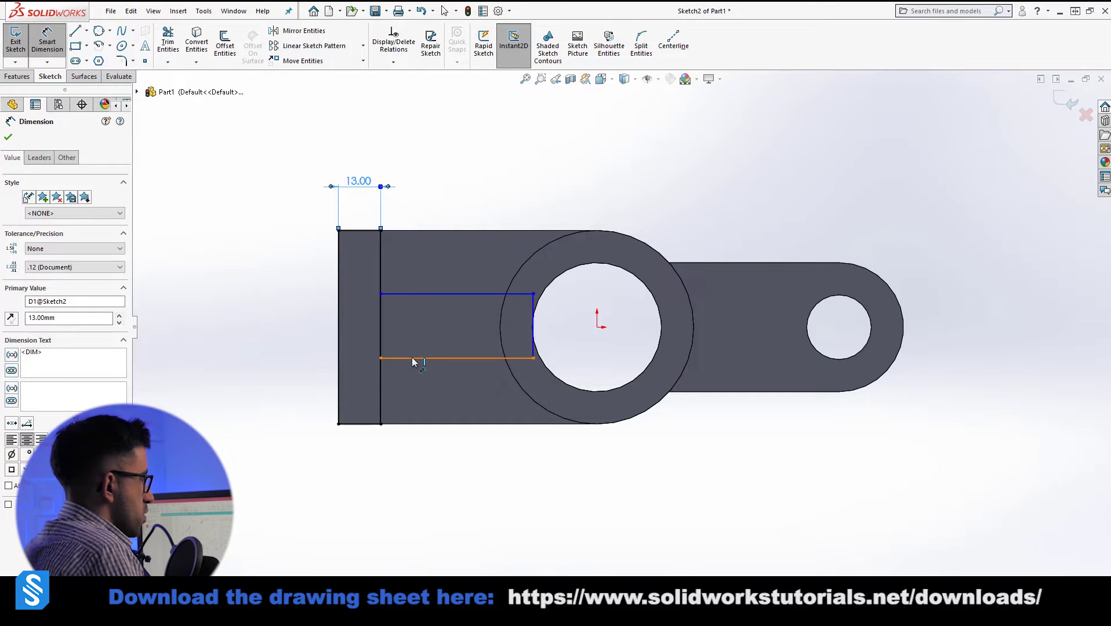
click(414, 358)
click(408, 294)
click(261, 325)
text(12)
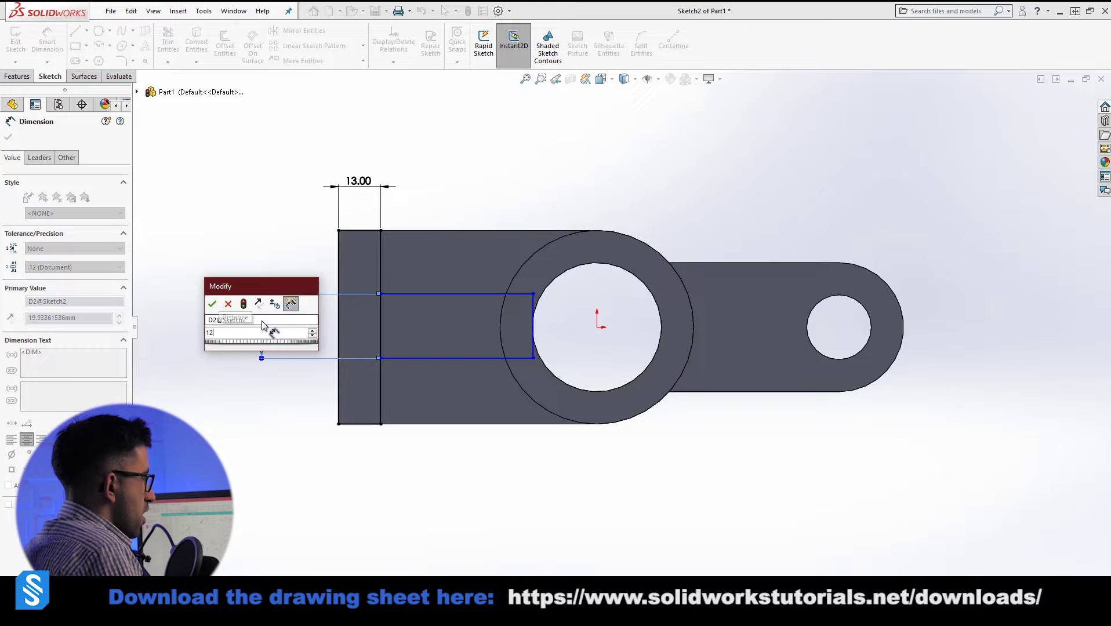
key(Return)
key(Escape)
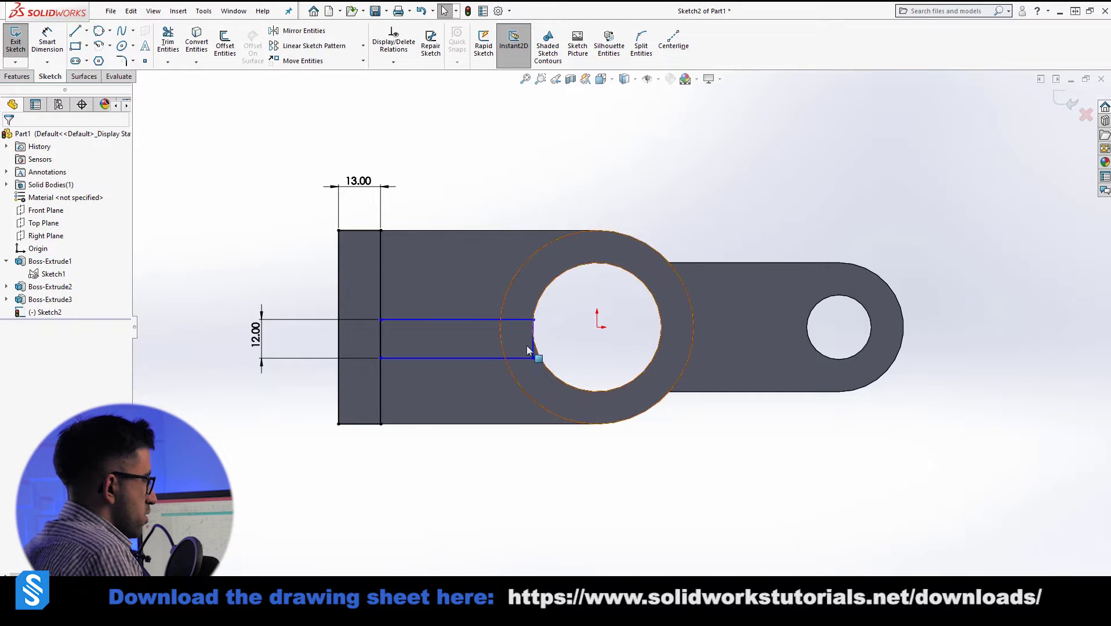
Step: Align the slot end's midpoint horizontally with the origin and make the slot end tangent to the bore
click(534, 342)
right_click(533, 334)
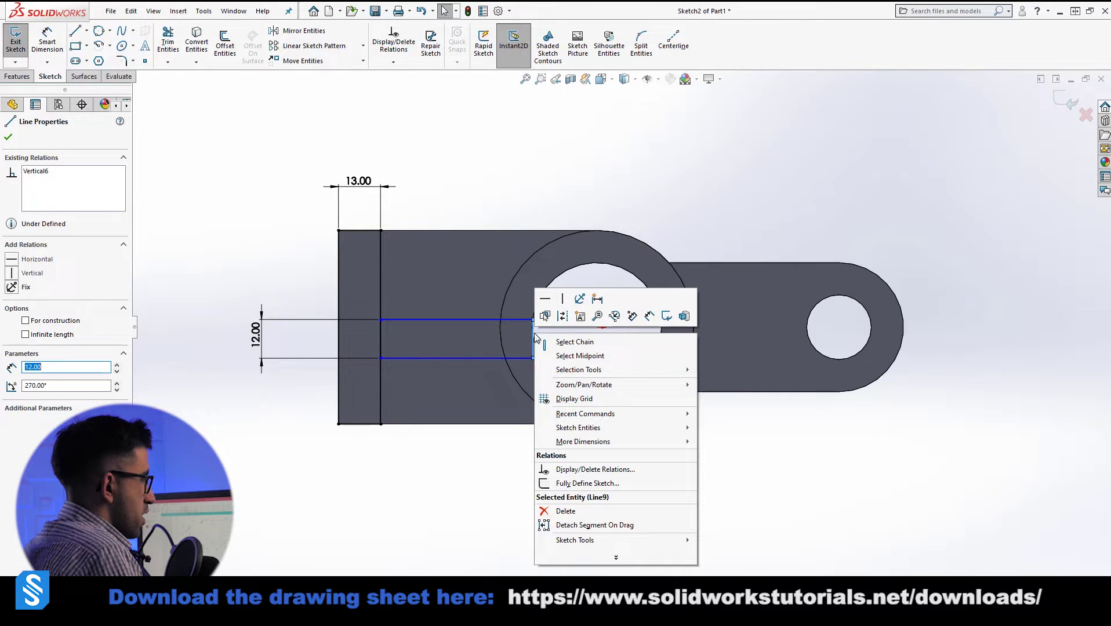
click(608, 360)
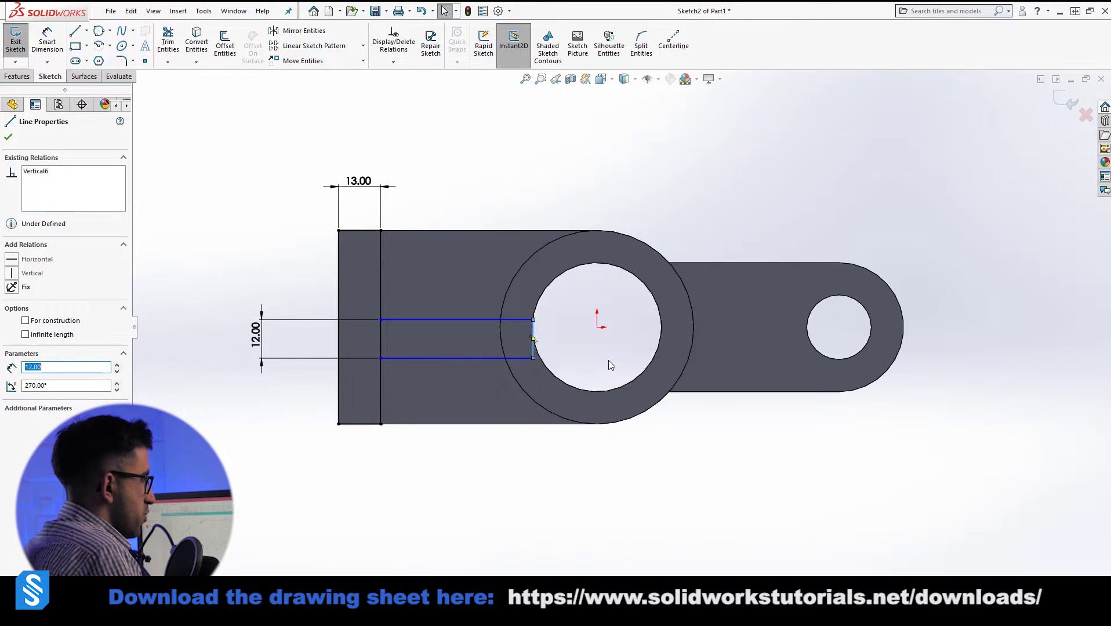
ctrl+click(596, 328)
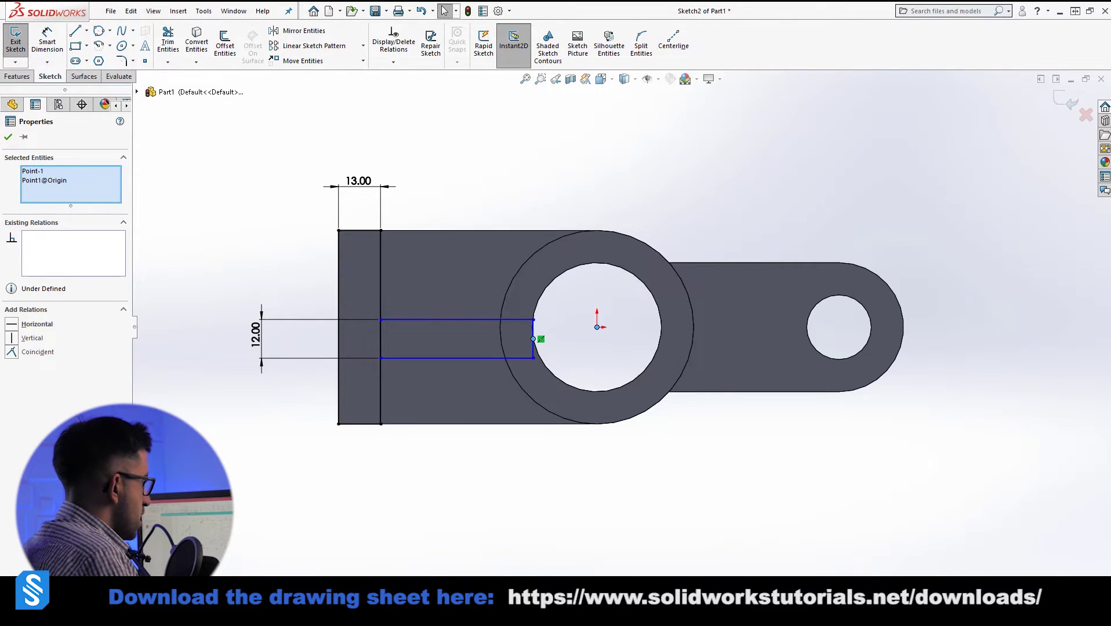
click(30, 325)
click(415, 462)
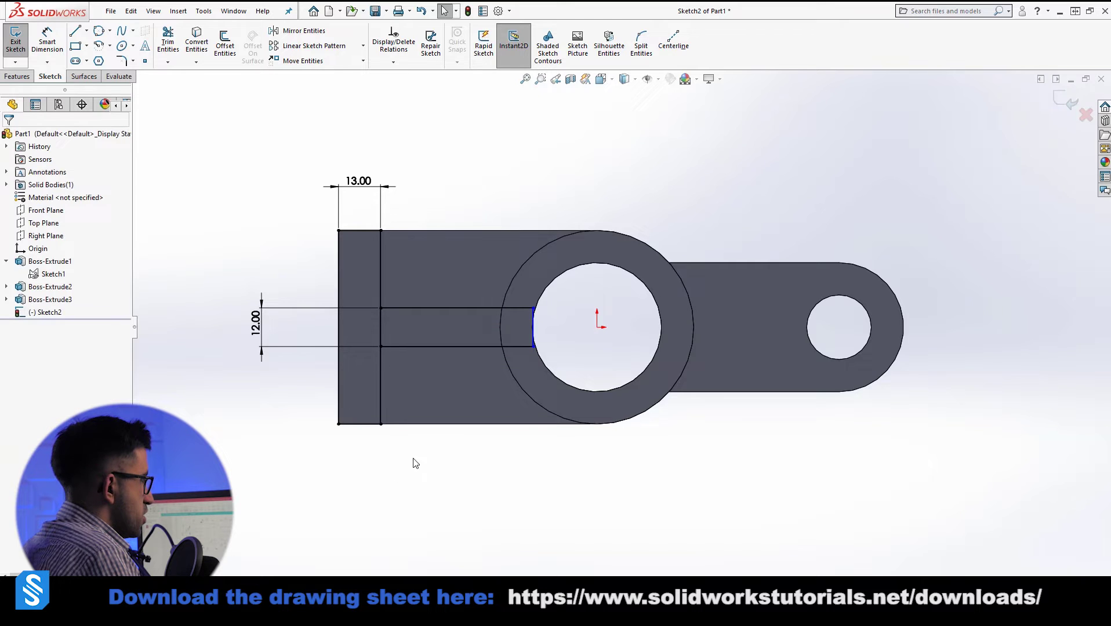
drag(538, 338, 517, 322)
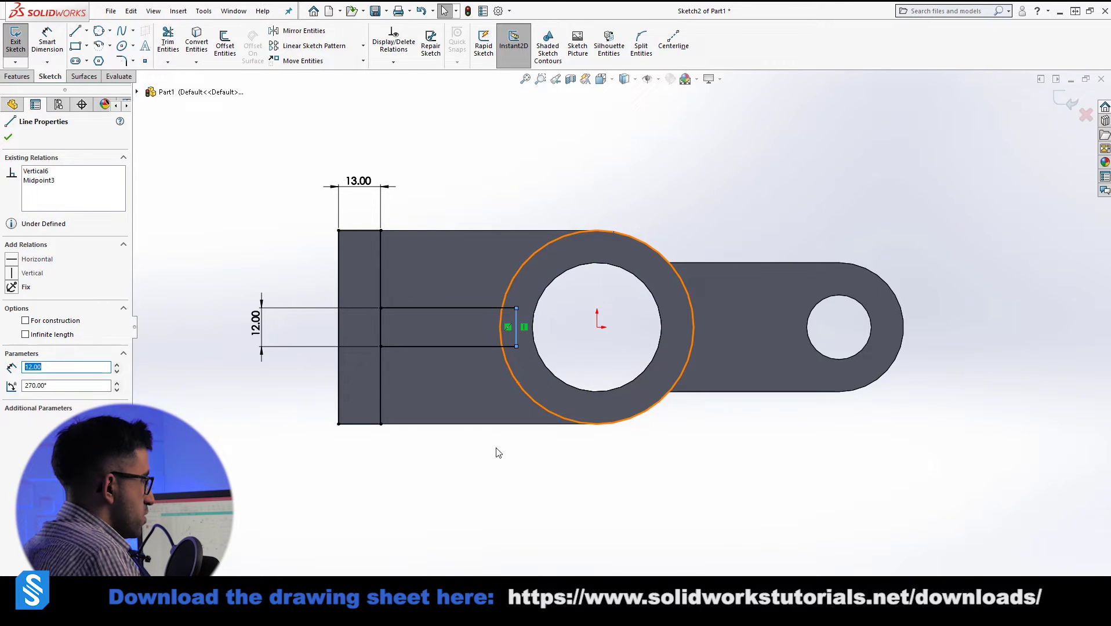
ctrl+click(540, 301)
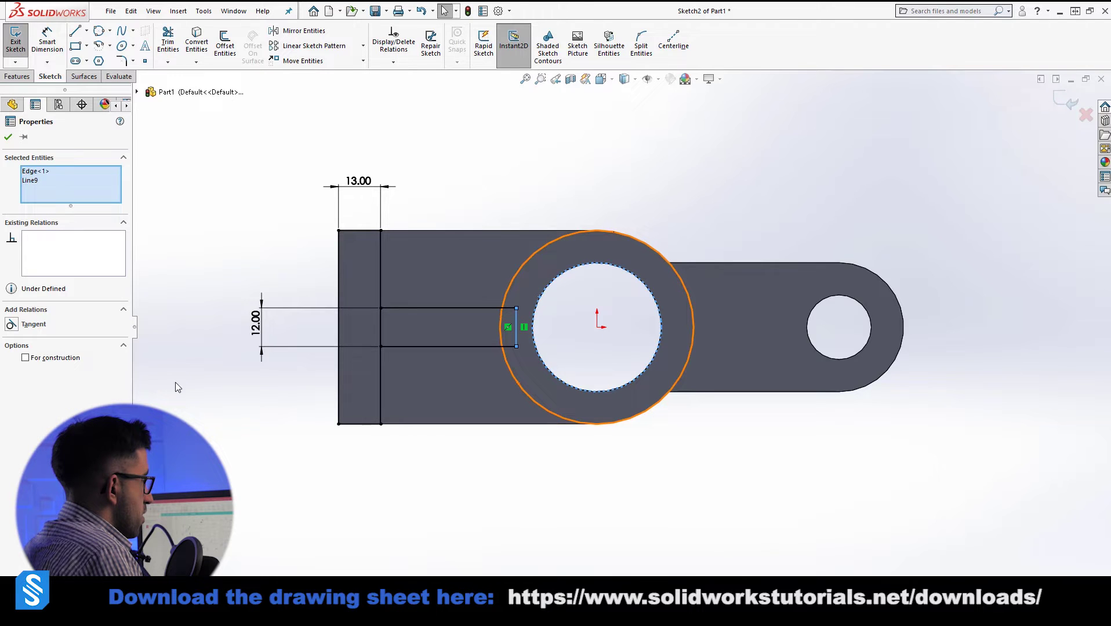
click(11, 326)
click(484, 494)
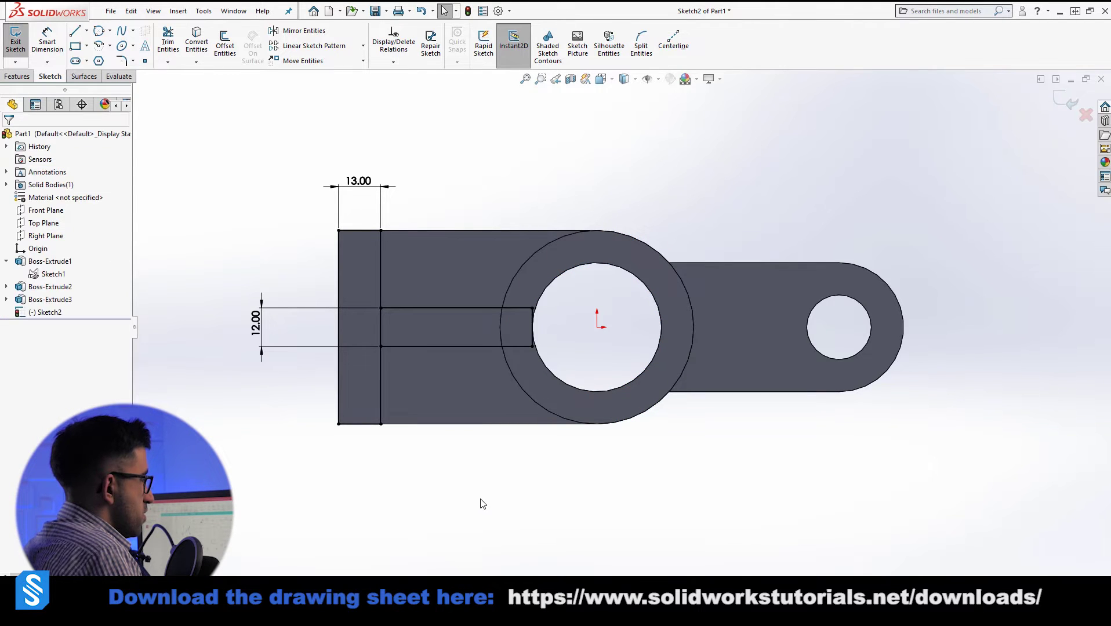
middle_drag(462, 460, 471, 290)
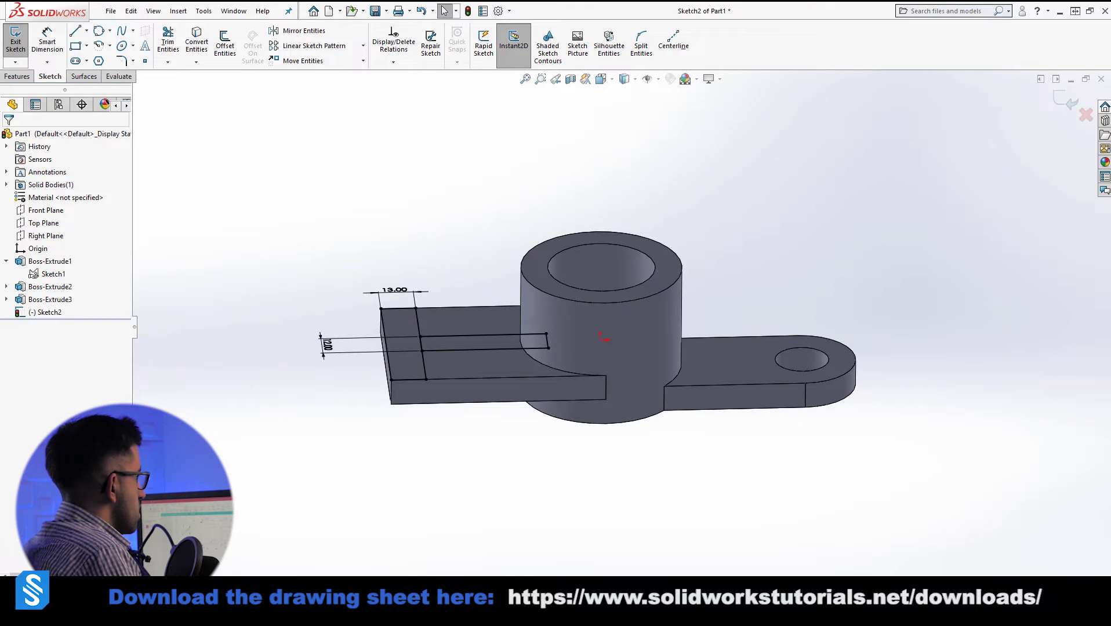
Step: Extrude the strip and slot regions Up To Surface at the ring's top face, then view the drawing
click(17, 76)
click(413, 354)
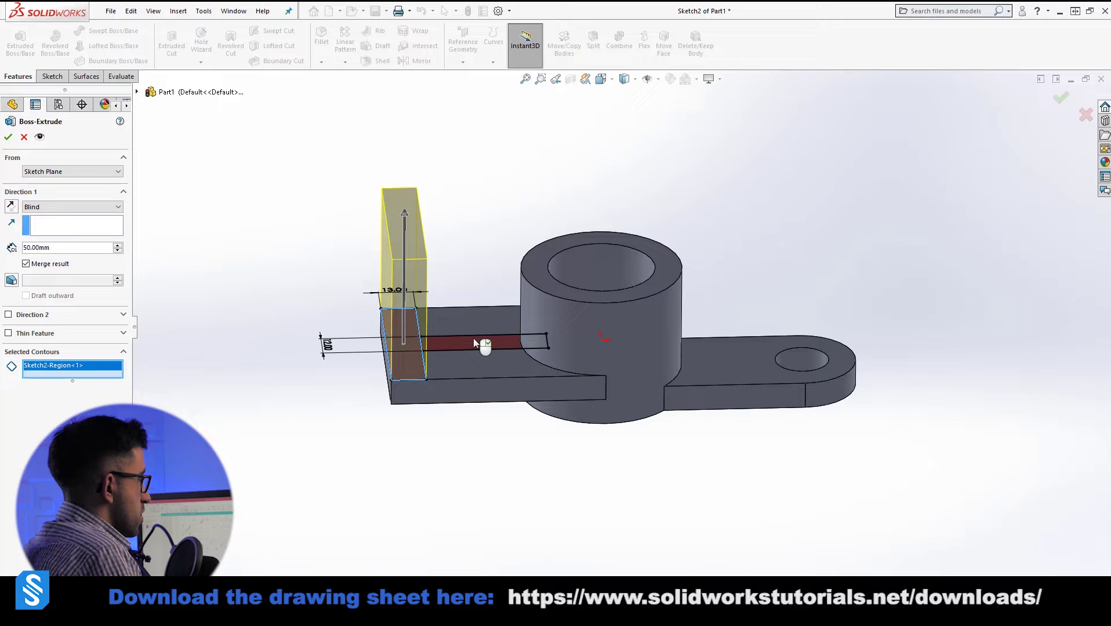
click(473, 338)
click(63, 206)
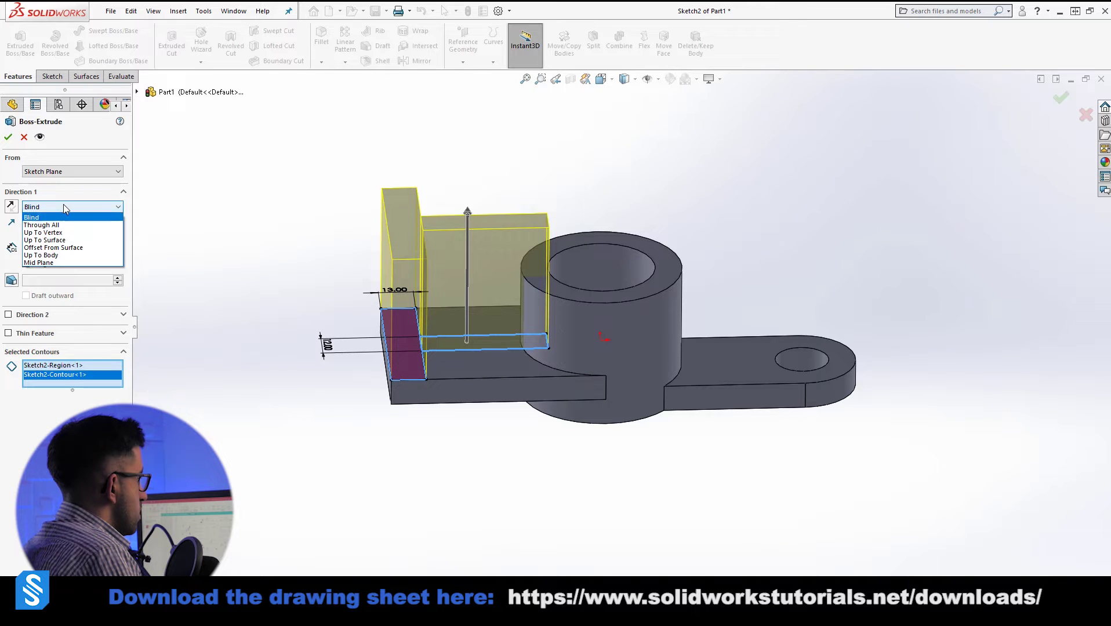
click(72, 241)
click(549, 249)
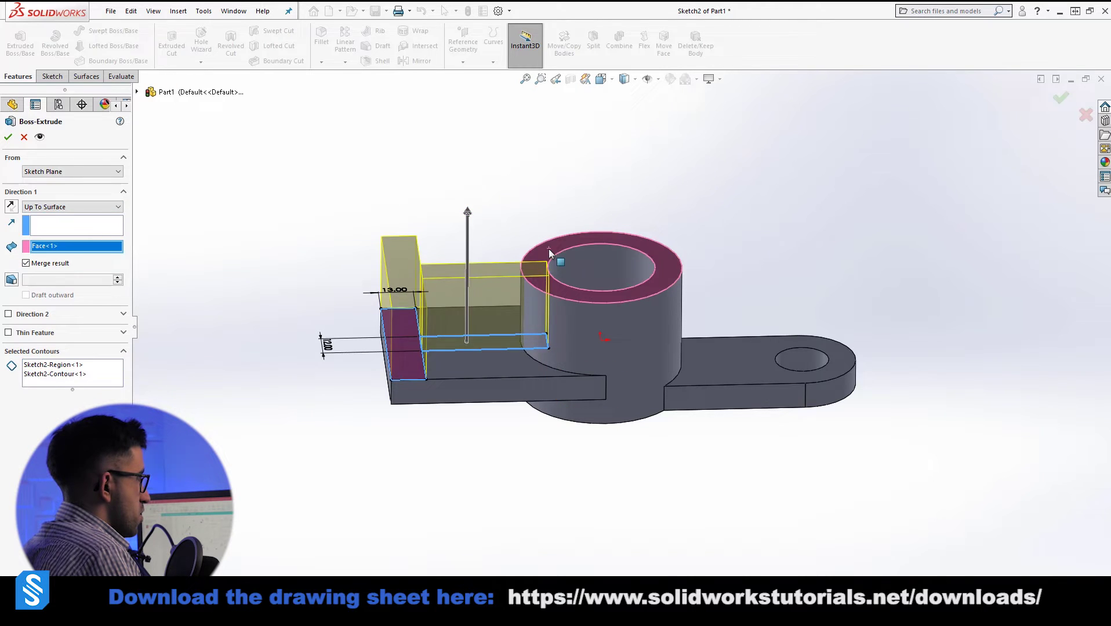
right_click(529, 250)
mouse_move(389, 203)
middle_down()
mouse_move(639, 258)
mouse_move(536, 449)
mouse_move(537, 516)
mouse_move(626, 406)
middle_up()
key(alt+Tab)
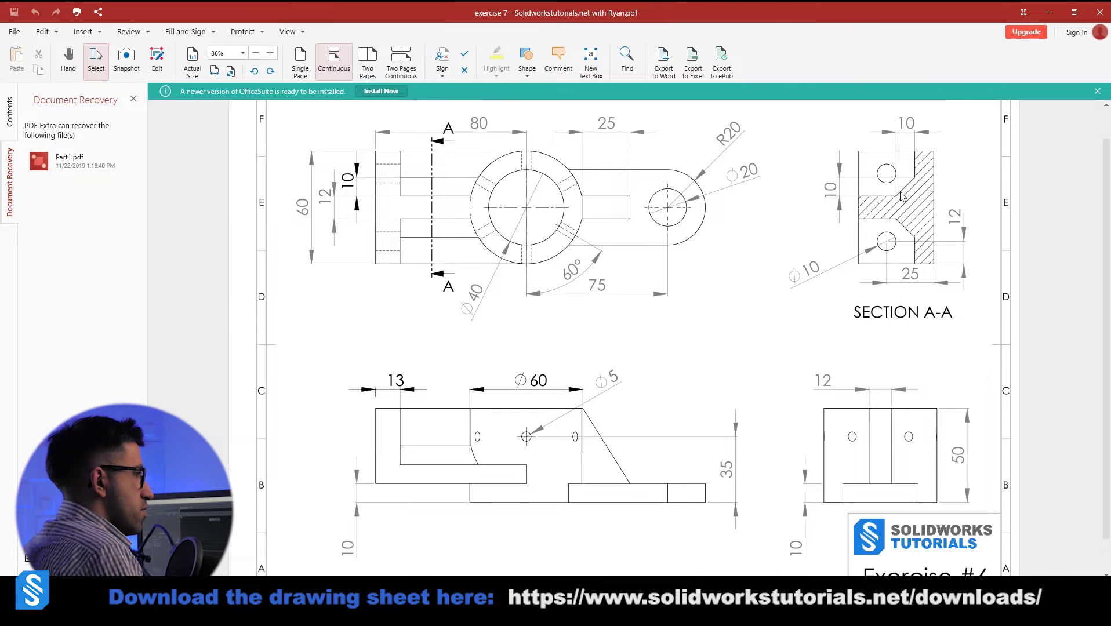
Step: Minimise the PDF Extra drawing window to get back to SolidWorks
click(1049, 12)
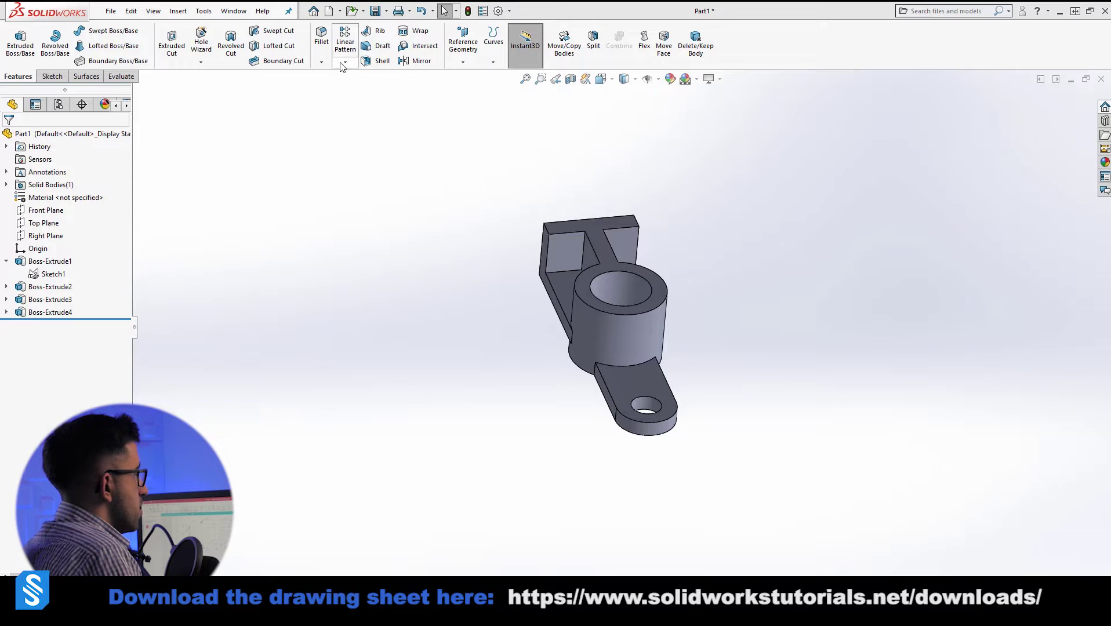
Step: Chamfer the raised block's two inner edges at 10 mm × 45°, then check the exercise drawing
click(322, 61)
click(345, 90)
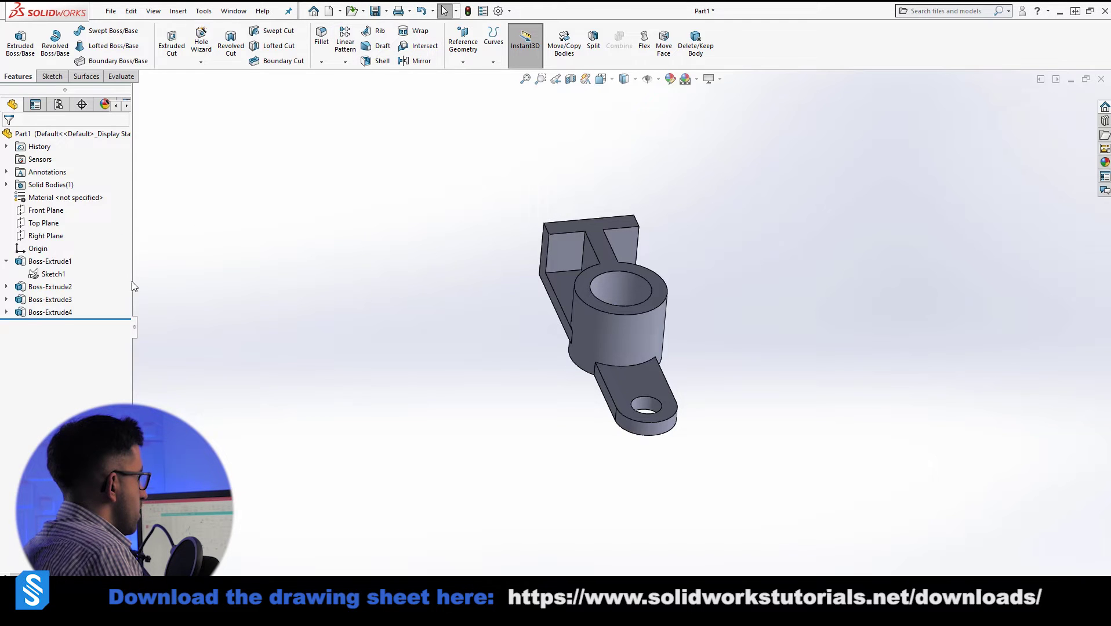
scroll(505, 234, down, 6)
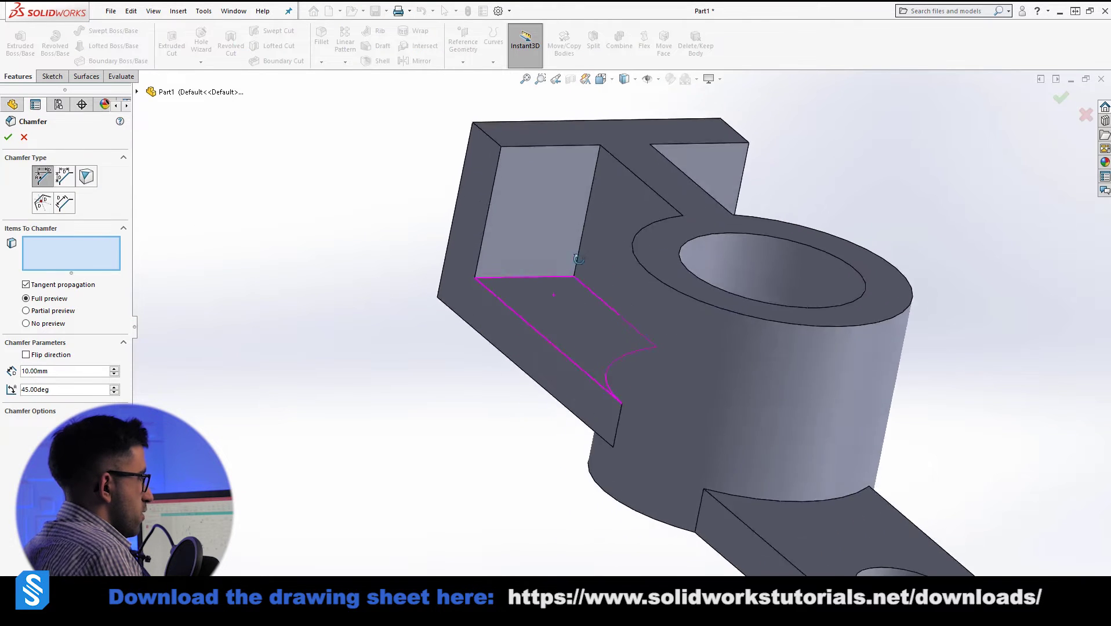
click(577, 274)
middle_drag(690, 342, 963, 287)
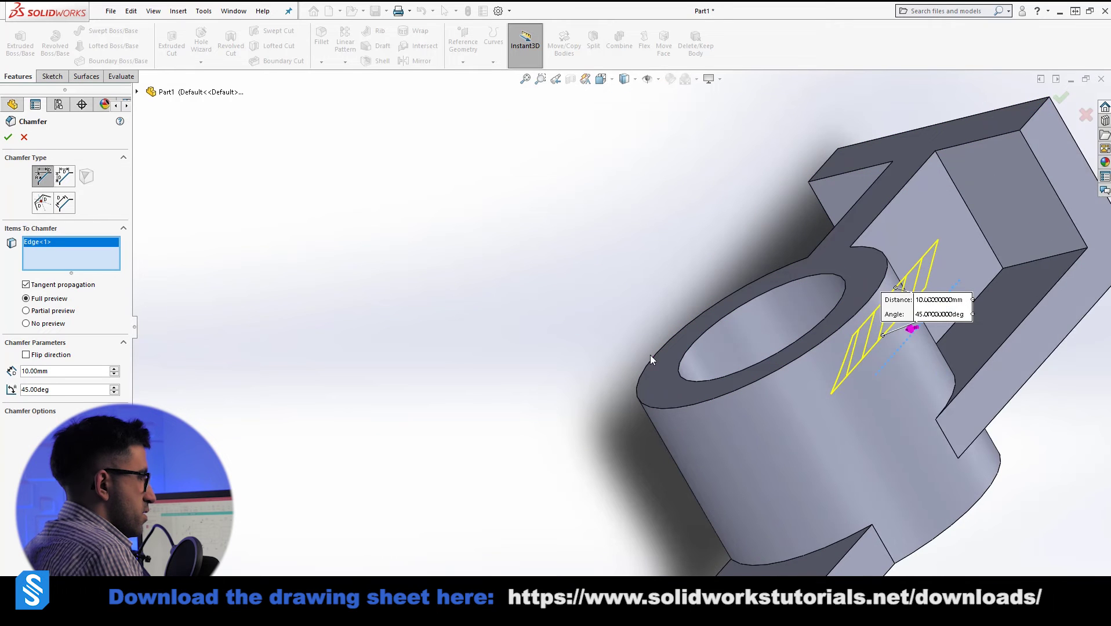
click(998, 282)
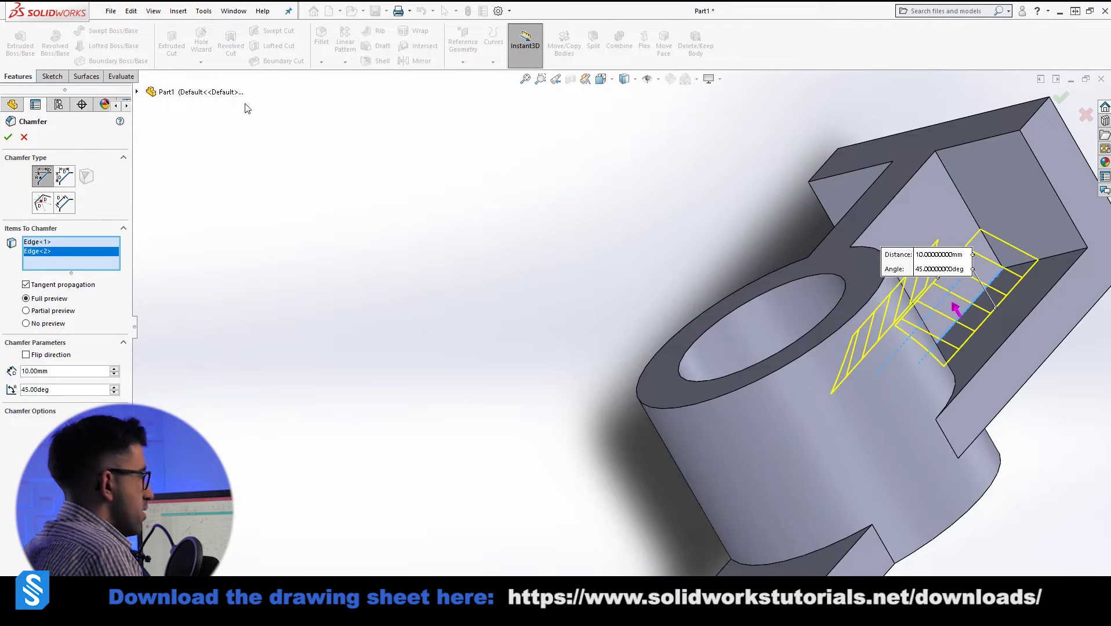
key(Return)
scroll(567, 360, up, 5)
mouse_move(566, 360)
middle_down()
mouse_move(772, 295)
mouse_move(522, 301)
middle_up()
click(37, 130)
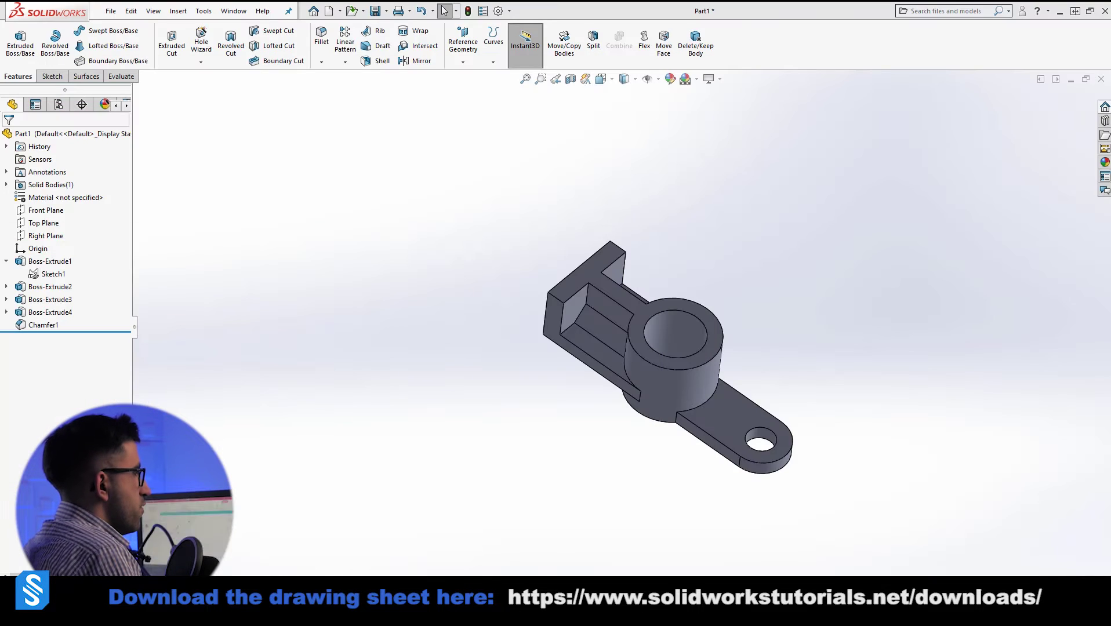
Step: Start a sketch on the block's inner face and draw a circle on it
scroll(1055, 447, up, 5)
scroll(998, 496, down, 2)
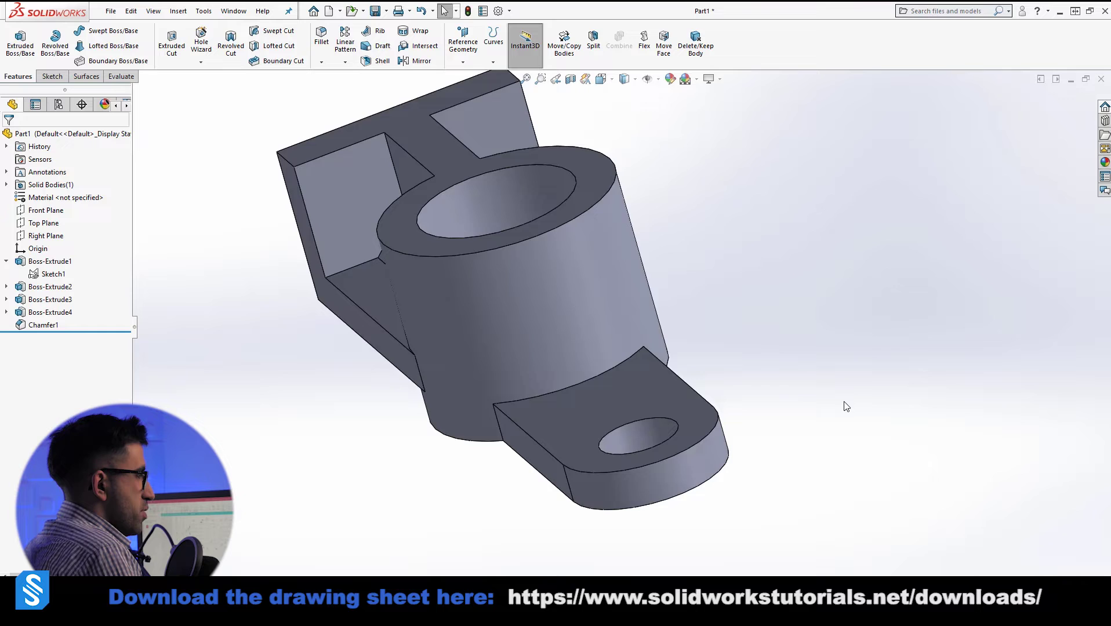
scroll(846, 406, up, 2)
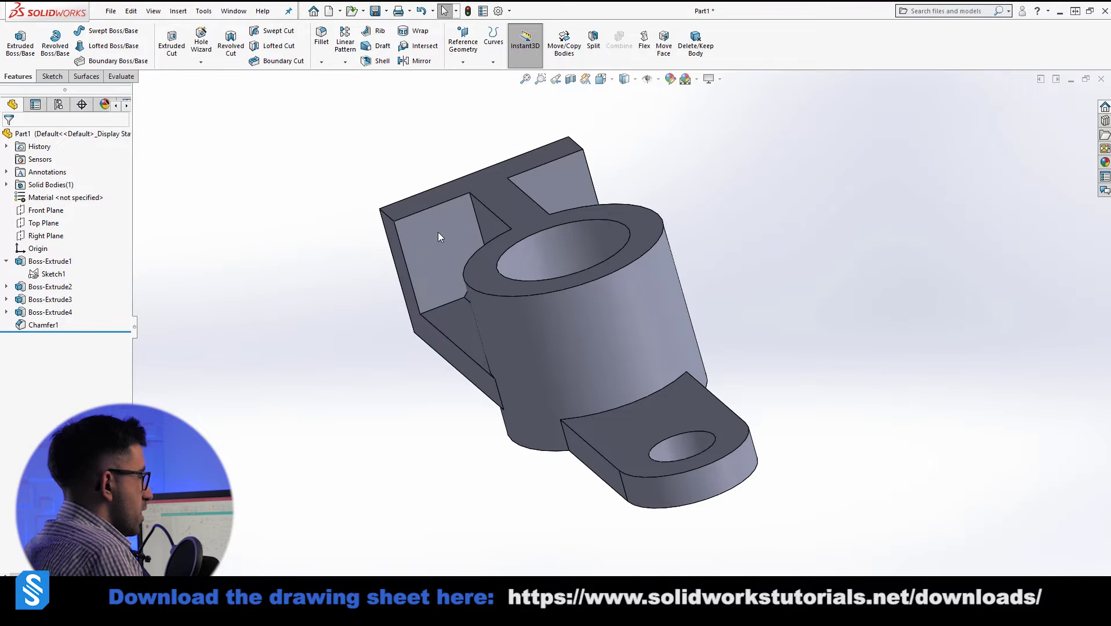
click(437, 232)
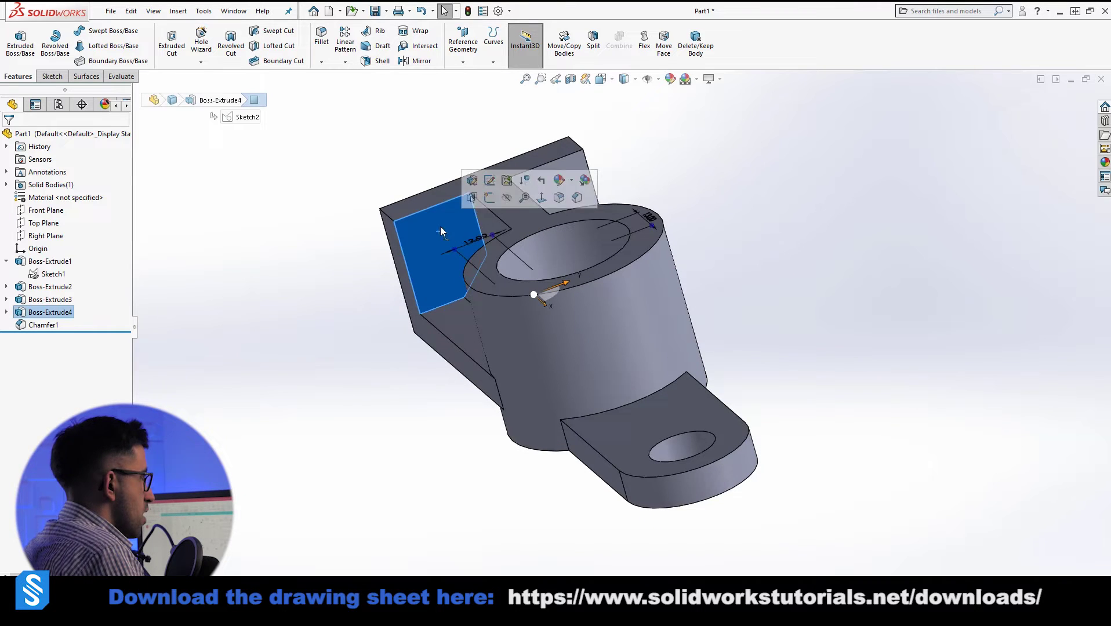
click(489, 198)
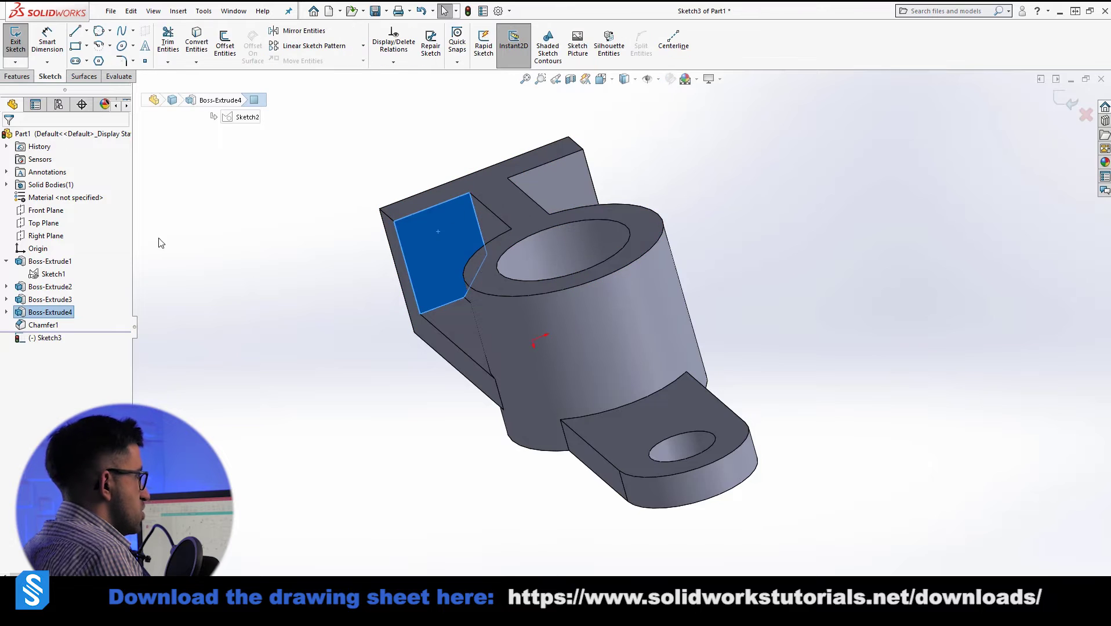
key(c)
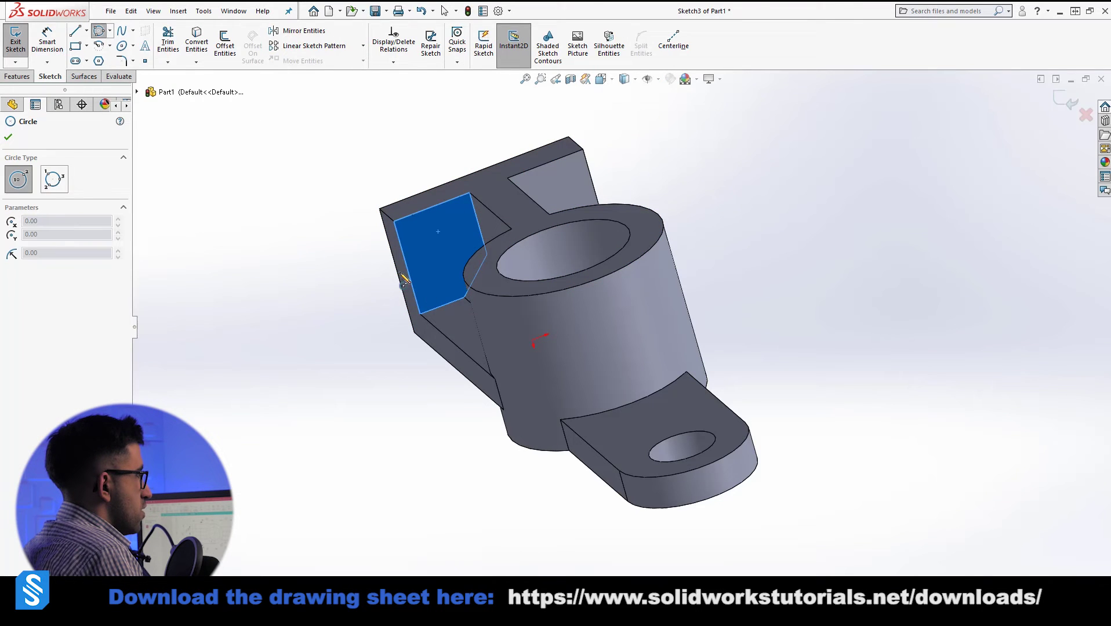
click(440, 255)
click(432, 276)
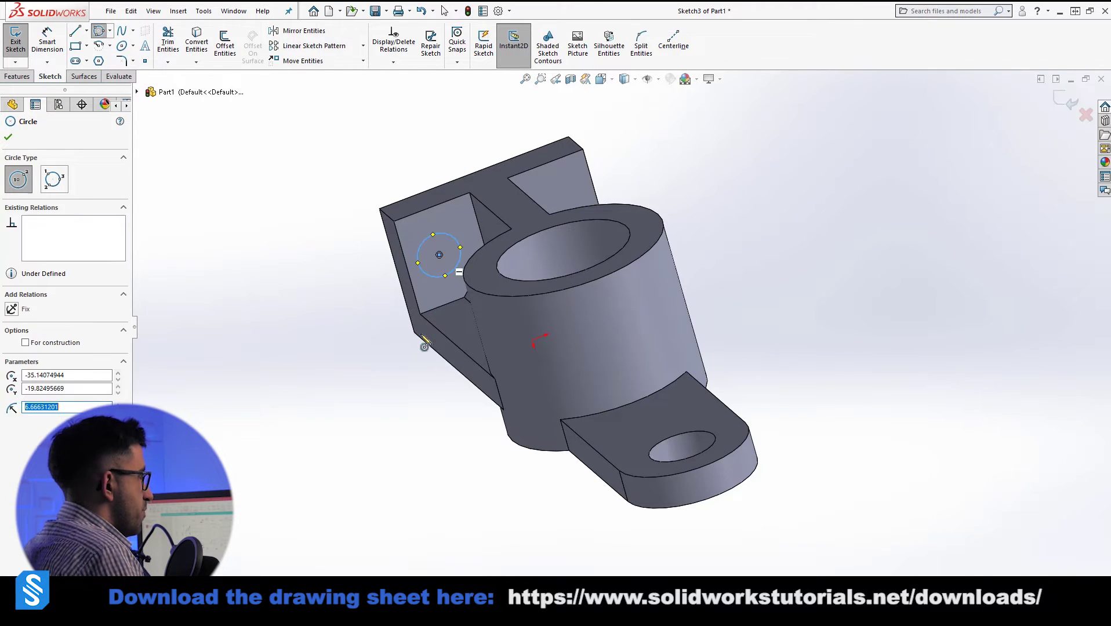
key(Escape)
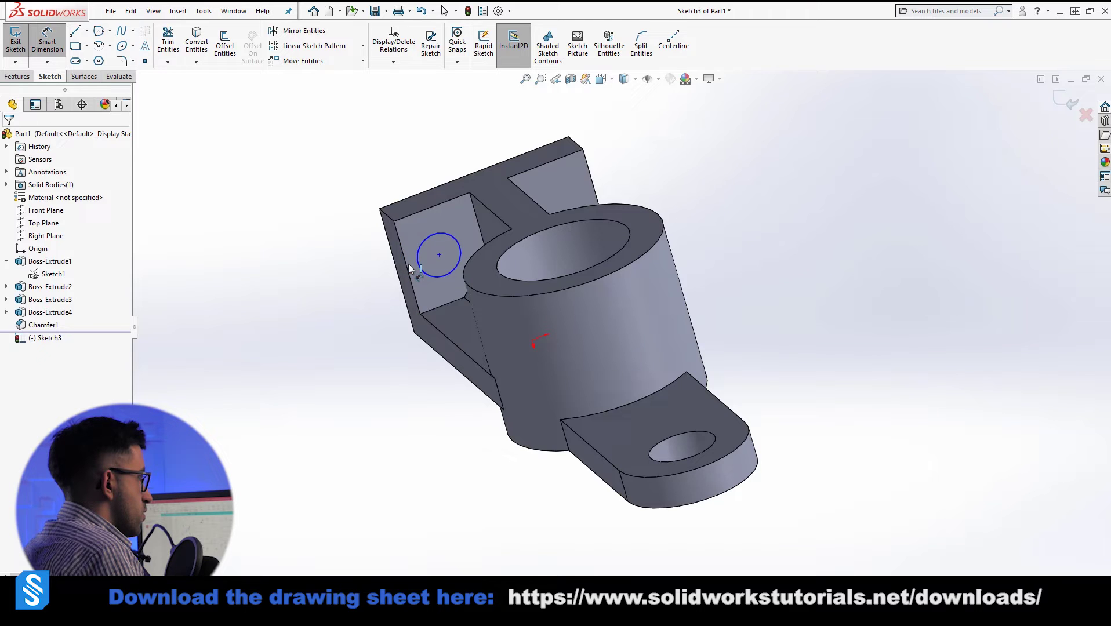
Step: Locate the circle centre 12 from the side edge and 25 from the bottom edge
click(406, 262)
click(440, 255)
click(397, 154)
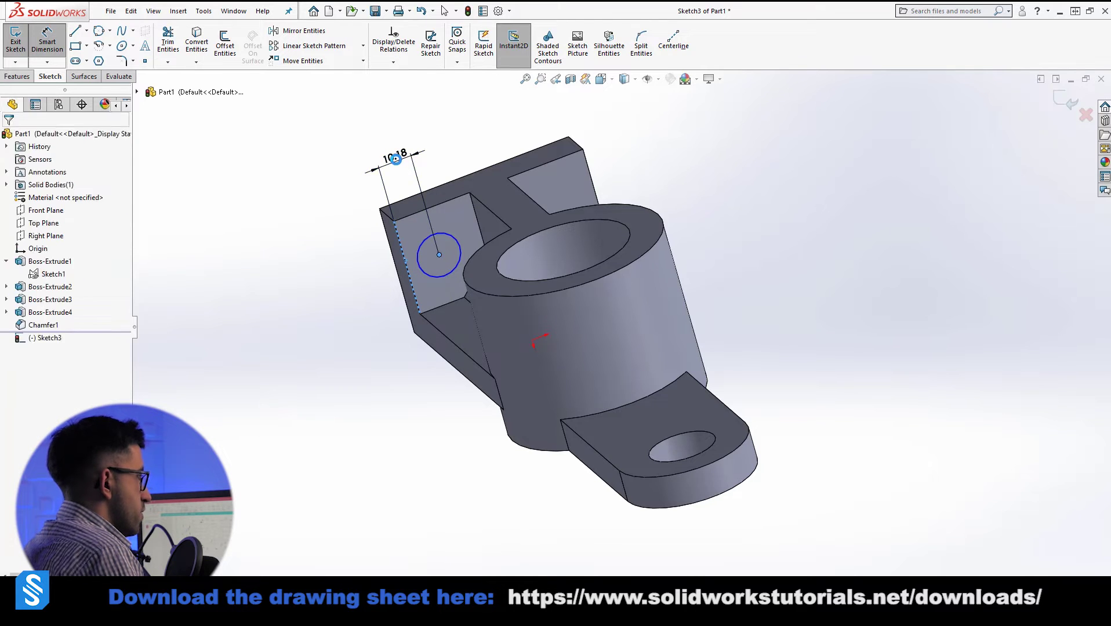
text(12)
key(Return)
click(411, 372)
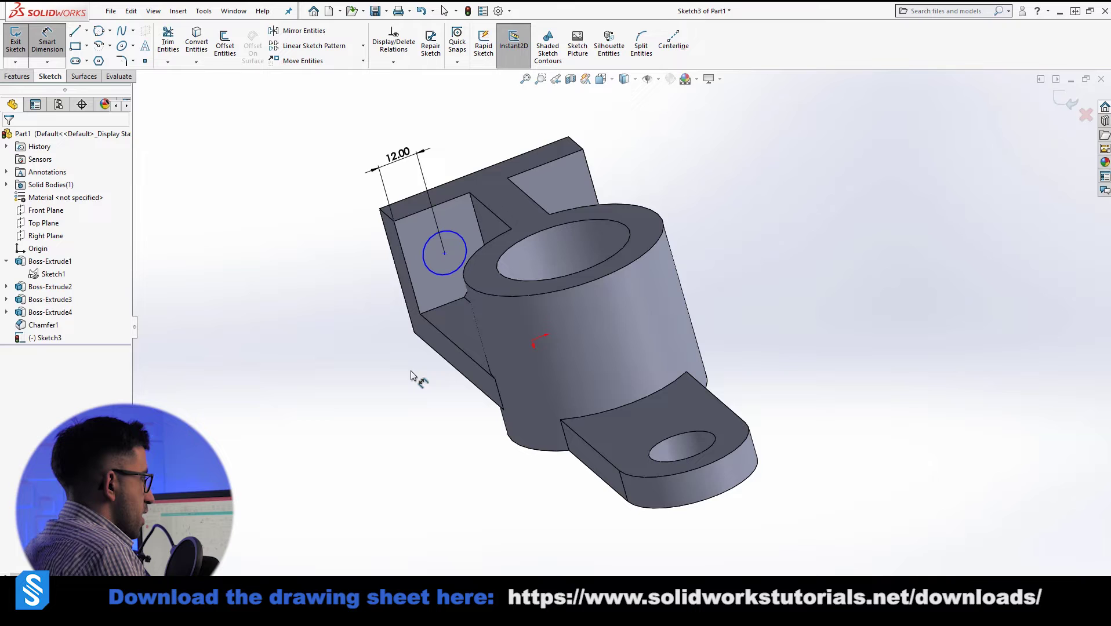
middle_drag(432, 369, 473, 438)
click(471, 436)
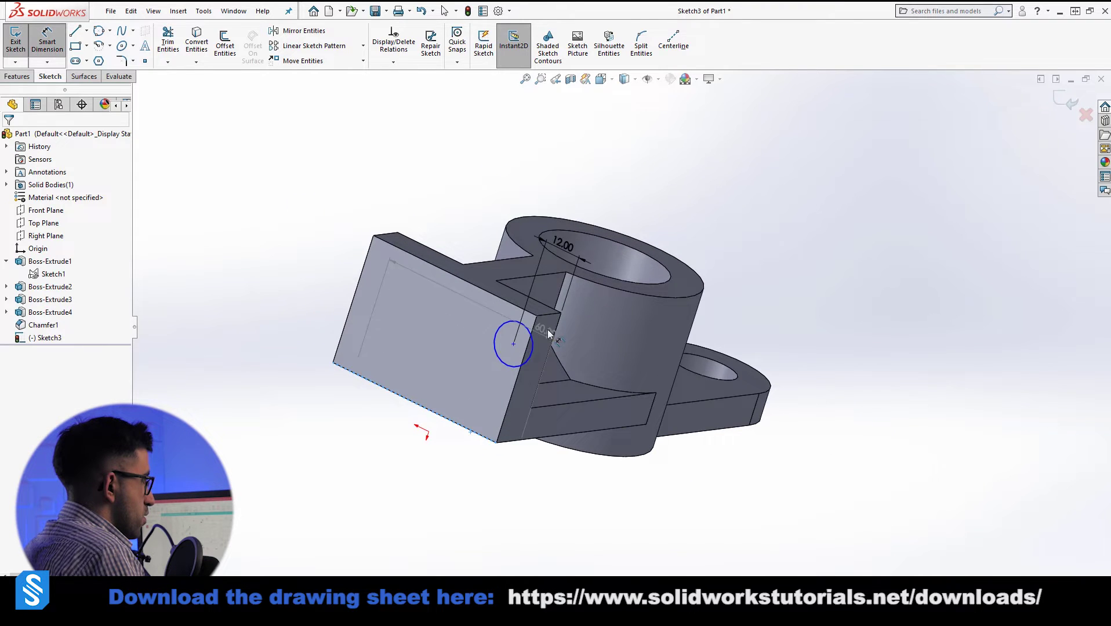
click(513, 344)
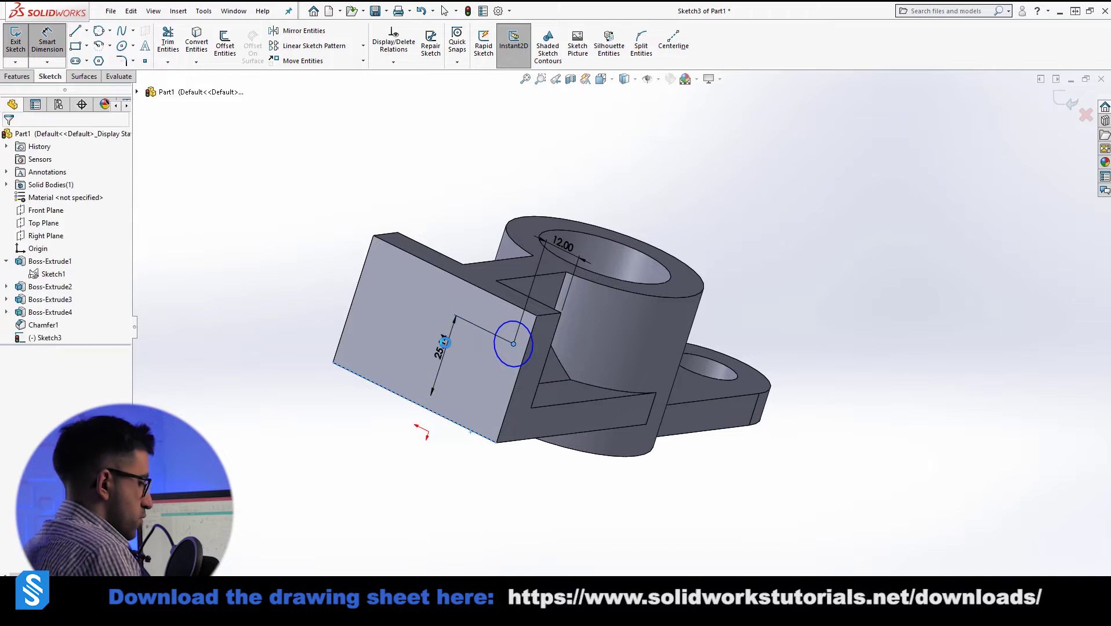
click(444, 348)
key(Return)
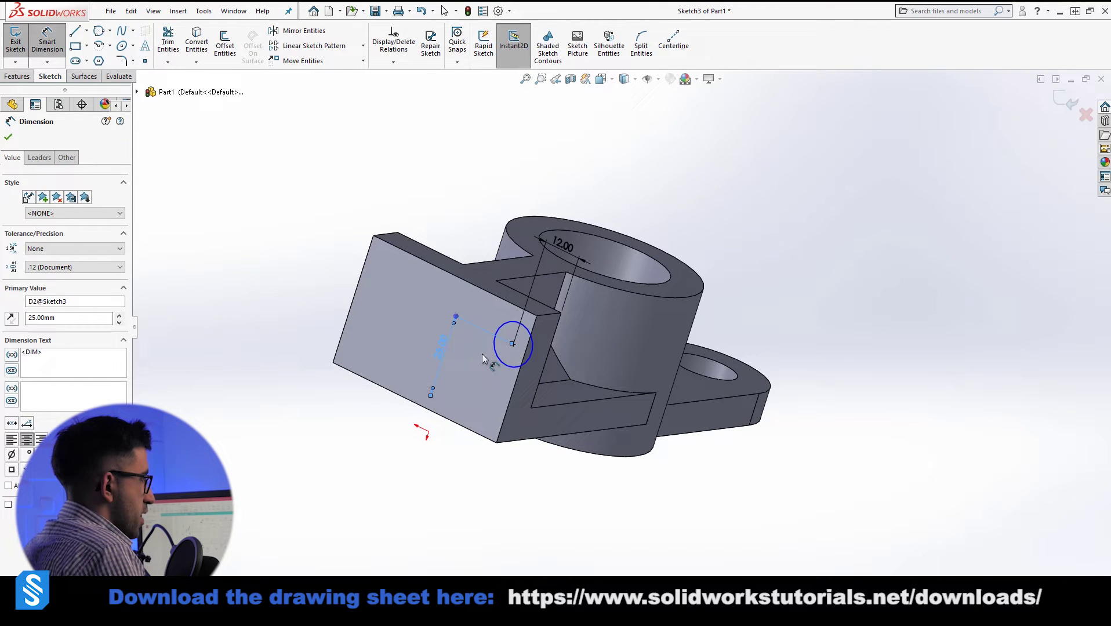
Step: Dimension the circle's diameter as Ø10
click(495, 353)
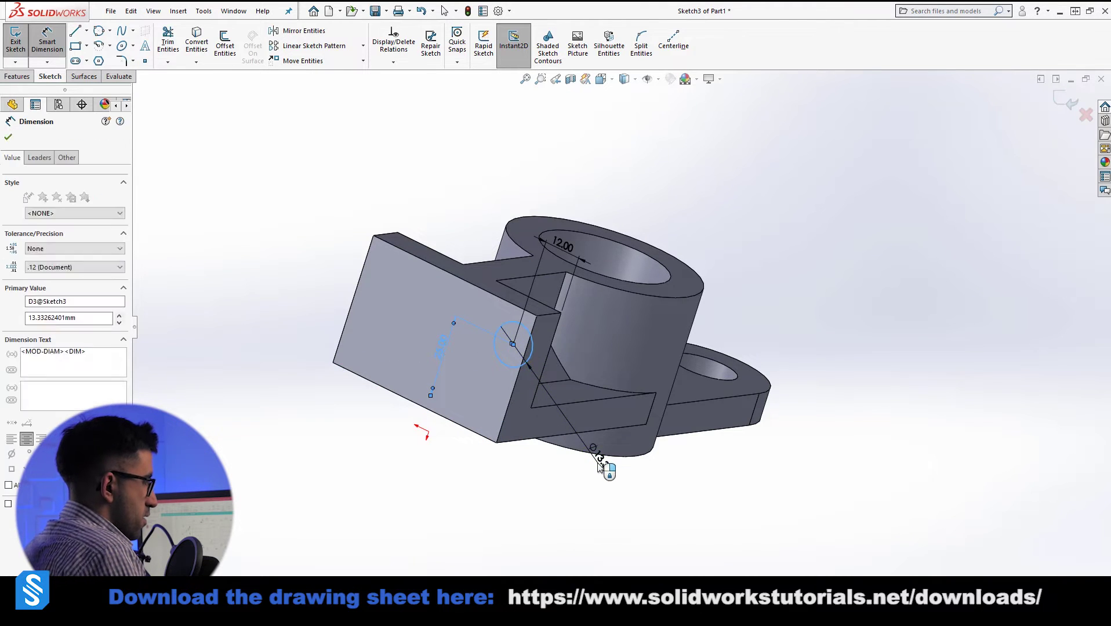
click(600, 464)
key(Return)
key(Escape)
middle_drag(598, 456, 563, 203)
scroll(556, 398, down, 5)
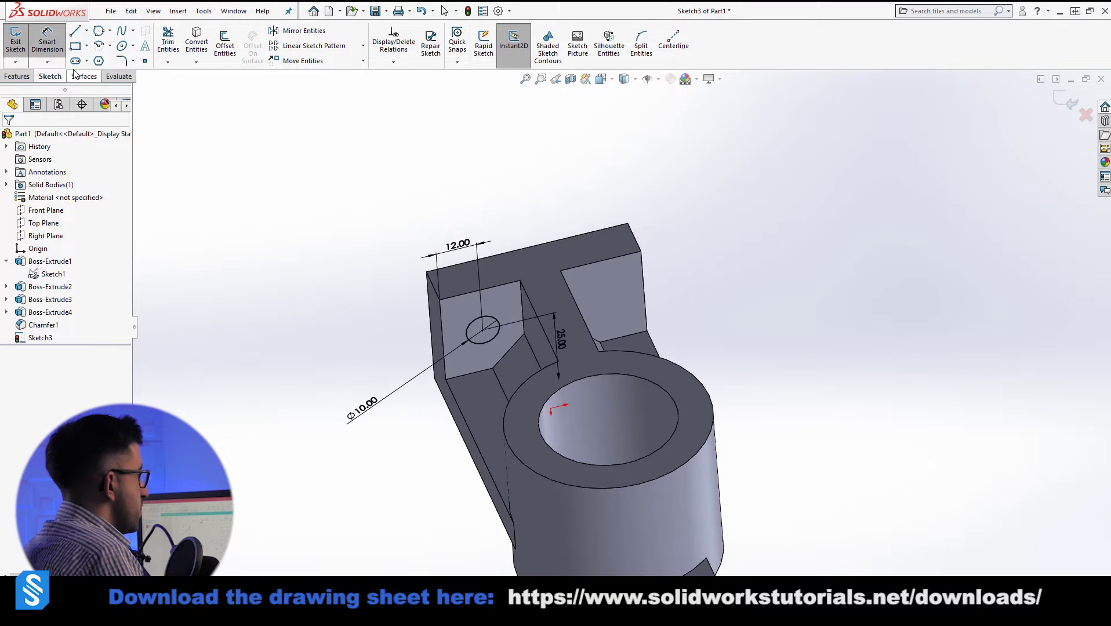
click(17, 76)
Step: Cut the Ø10 circle through the block wall as Cut-Extrude1
click(172, 45)
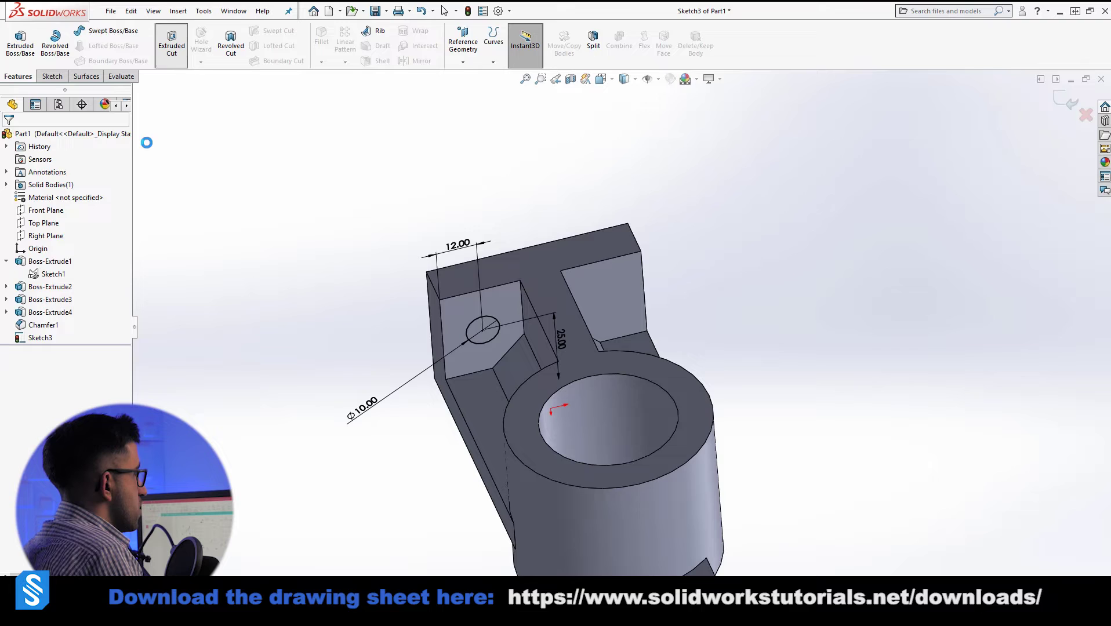
click(9, 137)
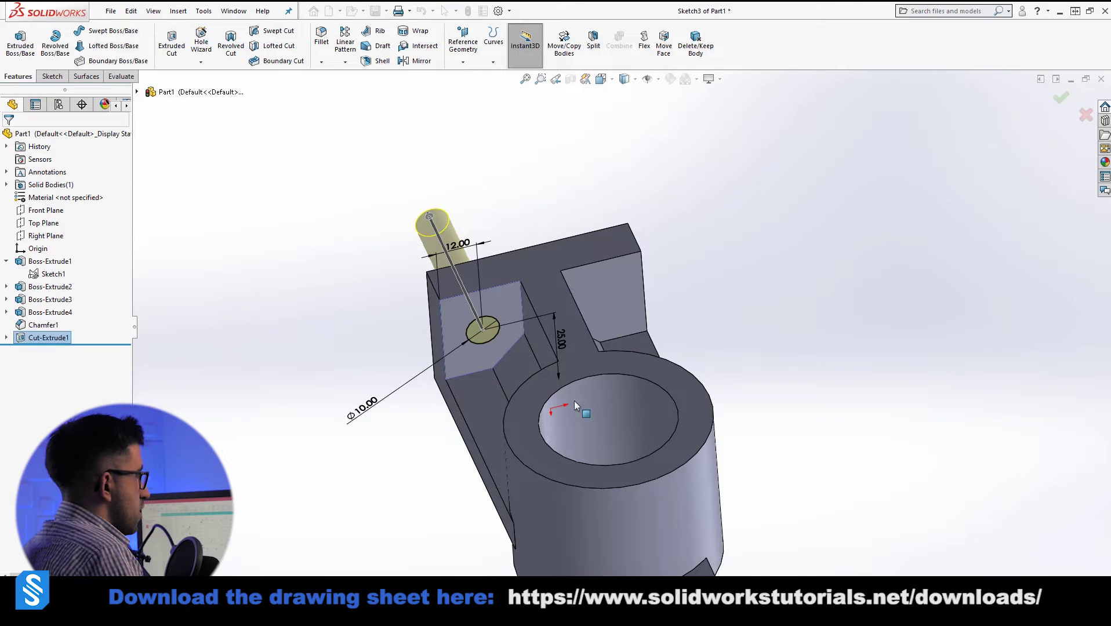
scroll(566, 512, up, 3)
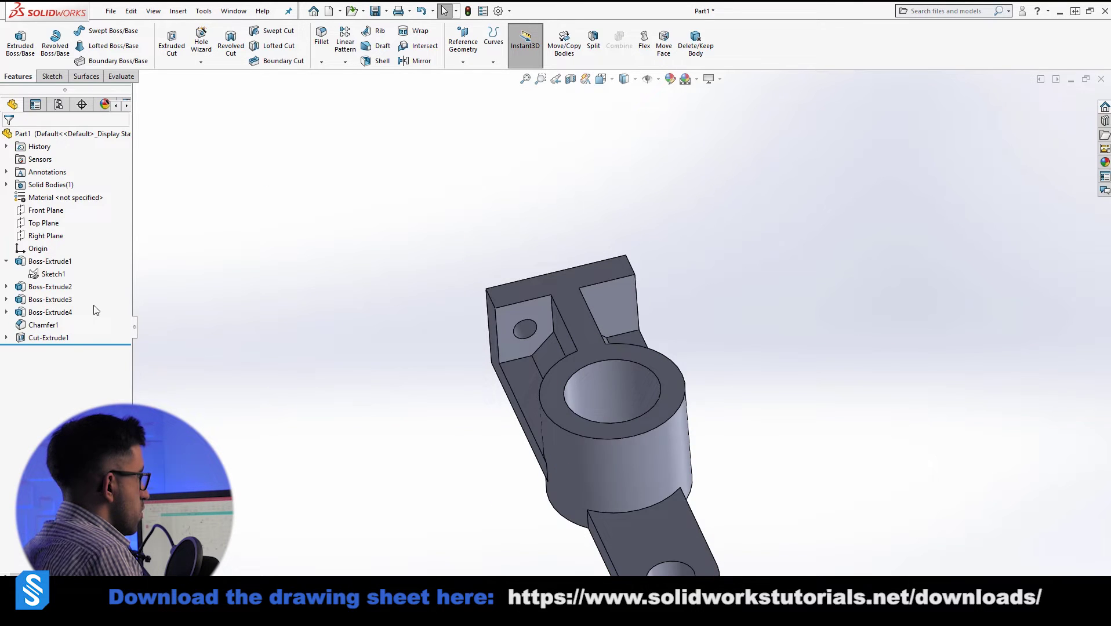
Step: Mirror Cut-Extrude1 across Top Plane, then bring up the exercise drawing
click(46, 224)
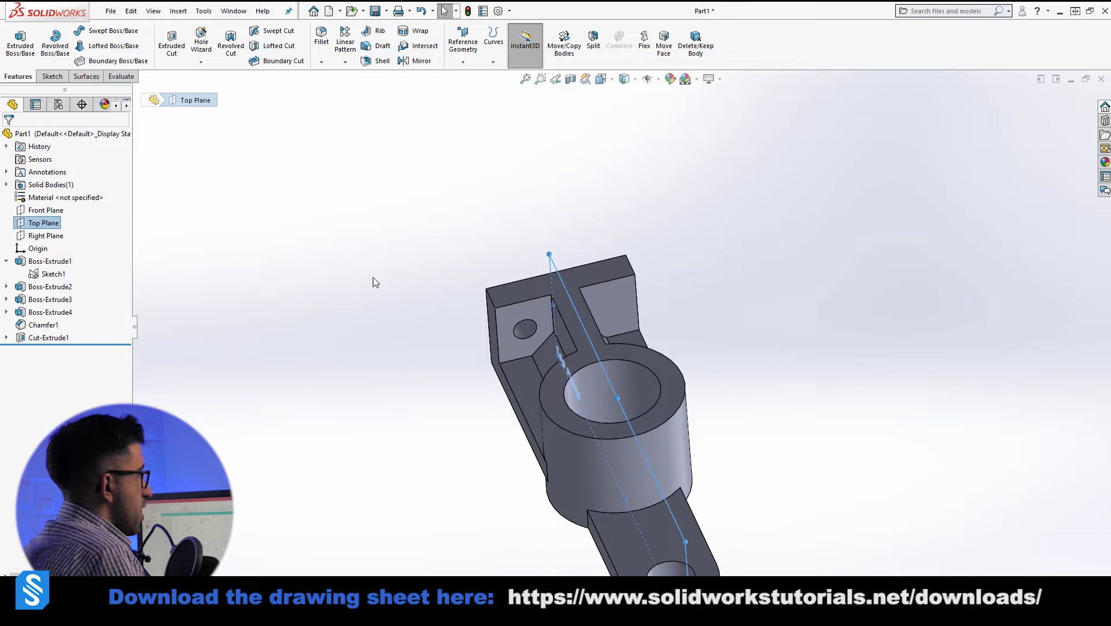
click(421, 61)
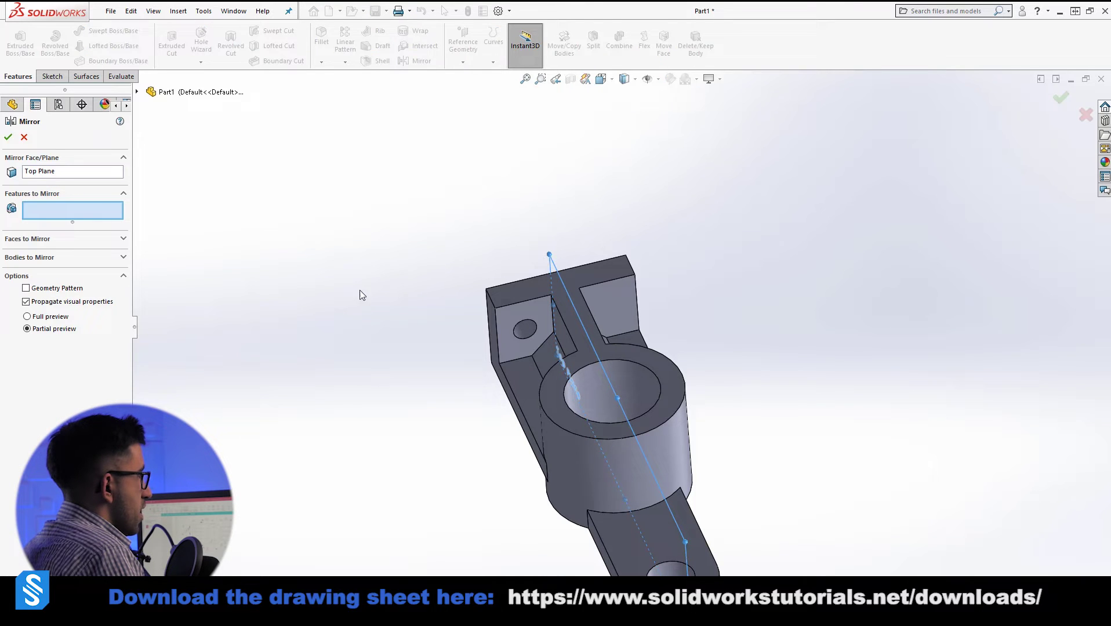
click(519, 333)
click(8, 137)
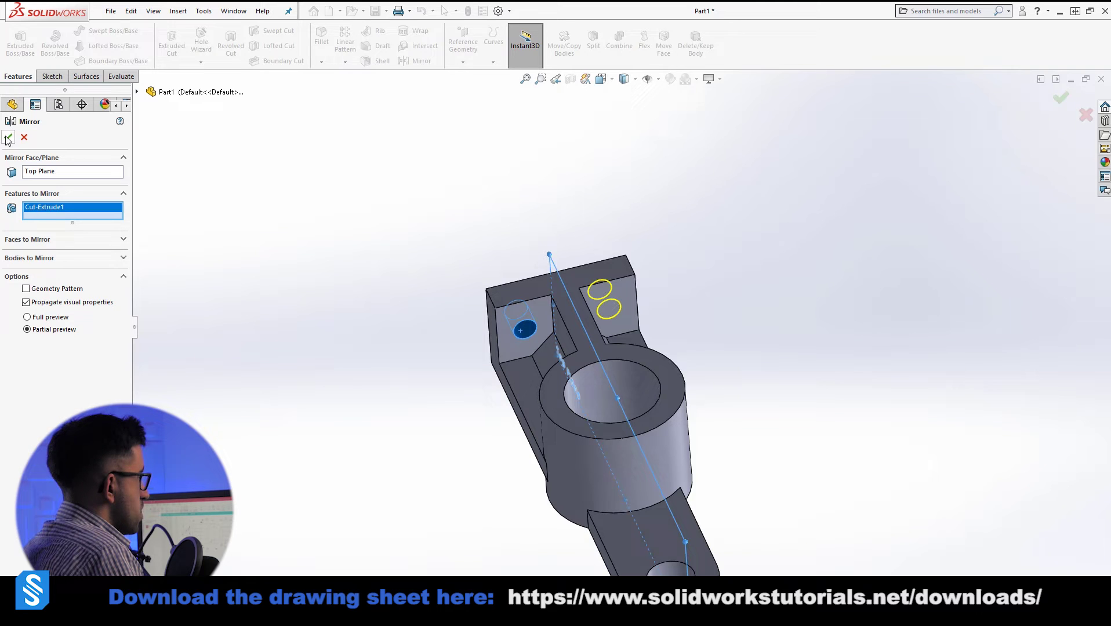
middle_drag(688, 314, 689, 393)
scroll(619, 436, down, 3)
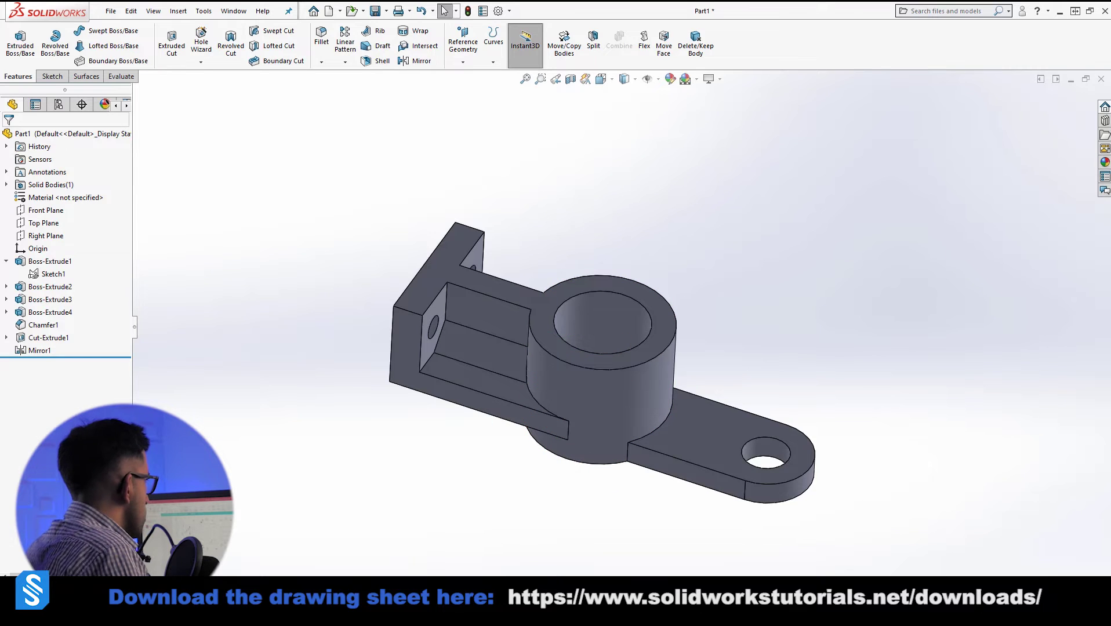
key(alt+Tab)
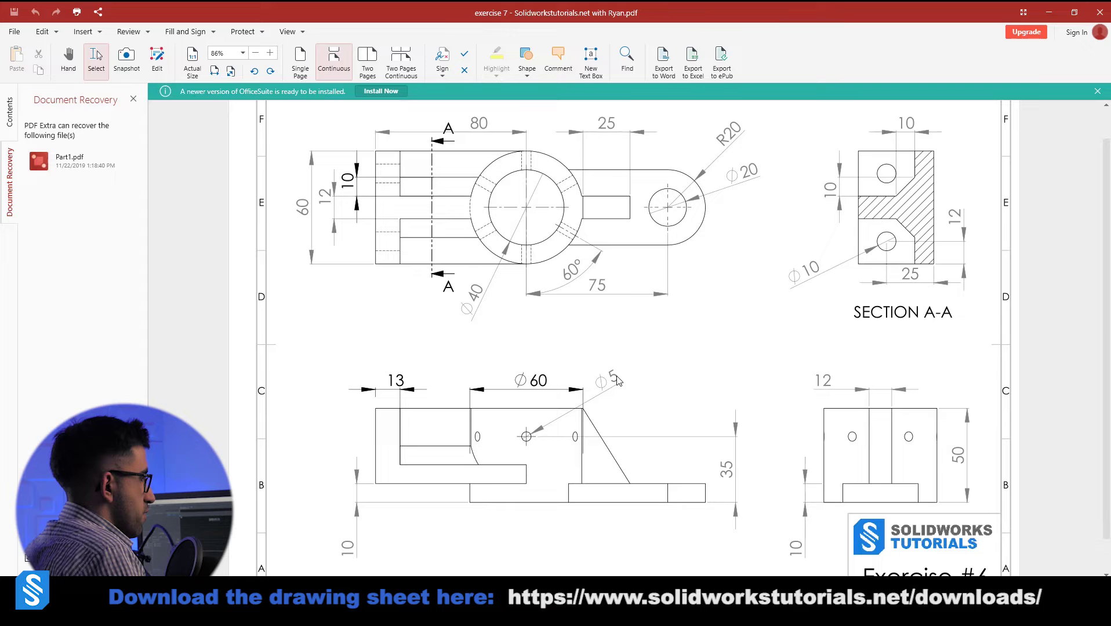
Step: Back in SolidWorks, discard a stray sketch and start a new Top Plane sketch viewed Normal To
key(alt+Tab)
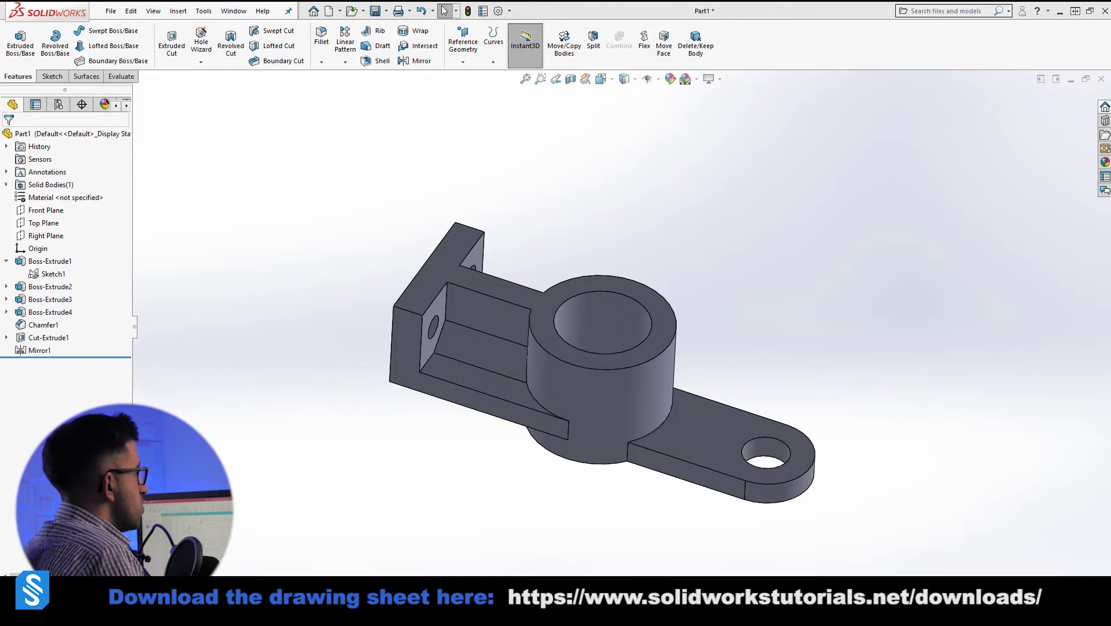
click(26, 224)
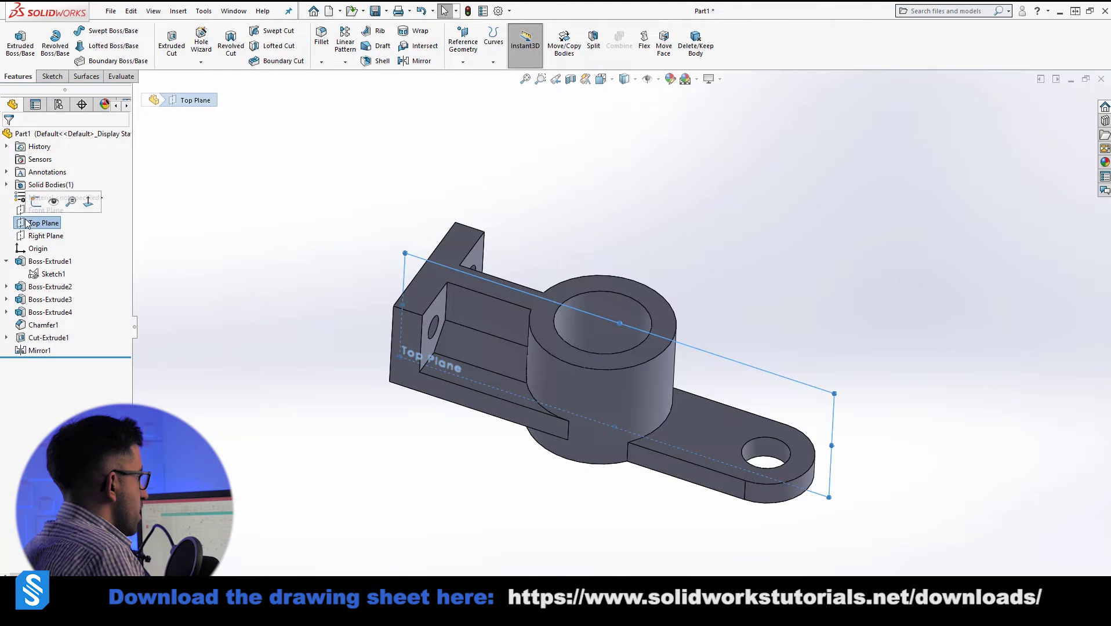
click(32, 200)
key(Escape)
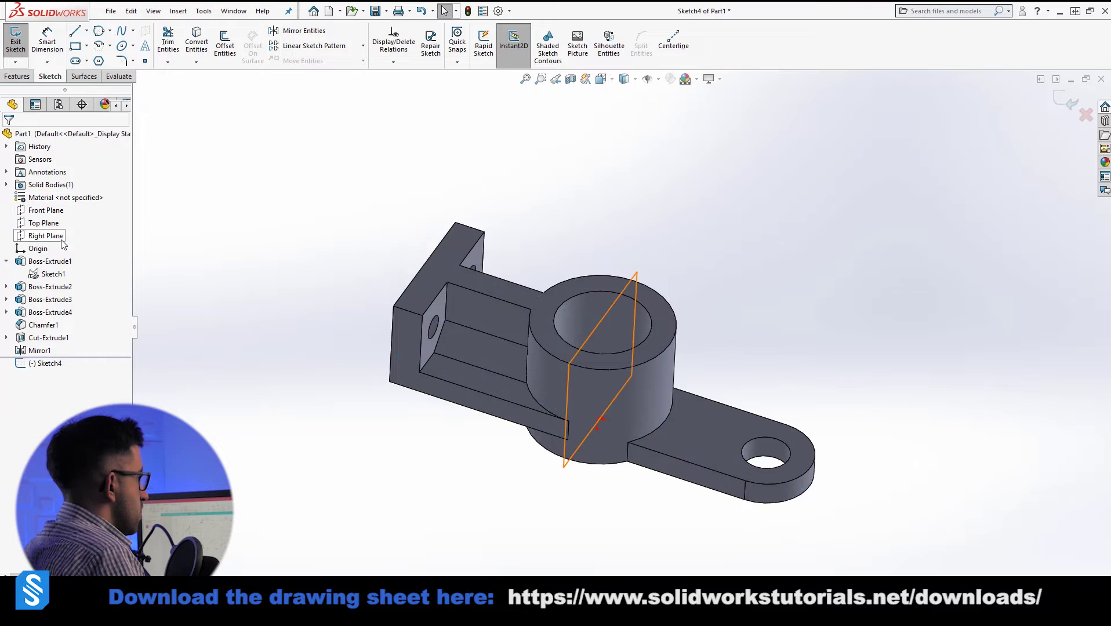
click(1083, 120)
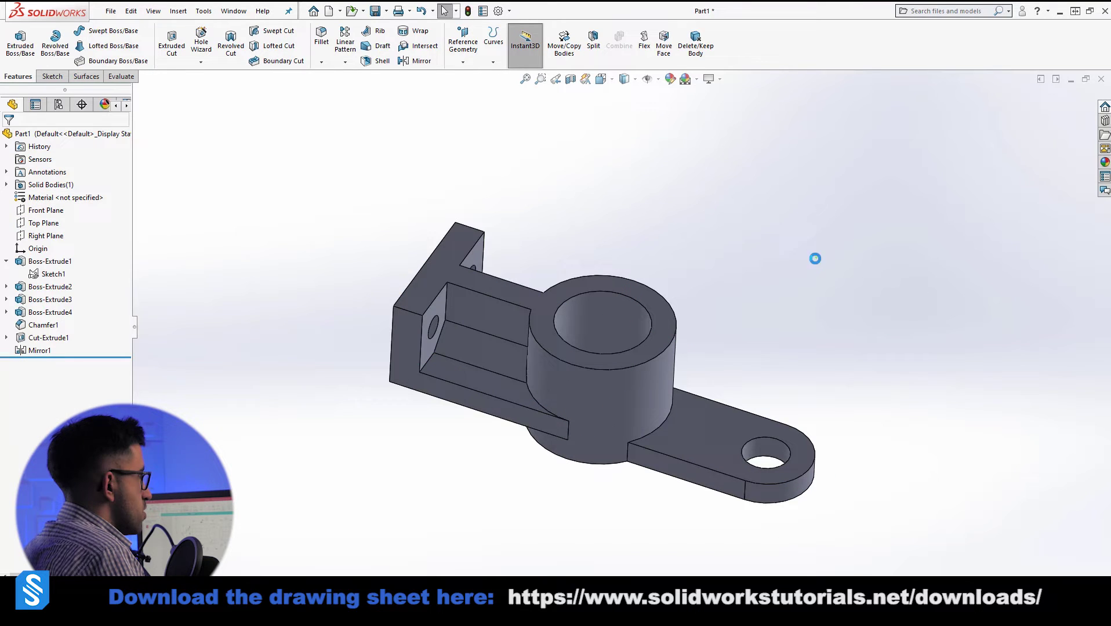
click(37, 228)
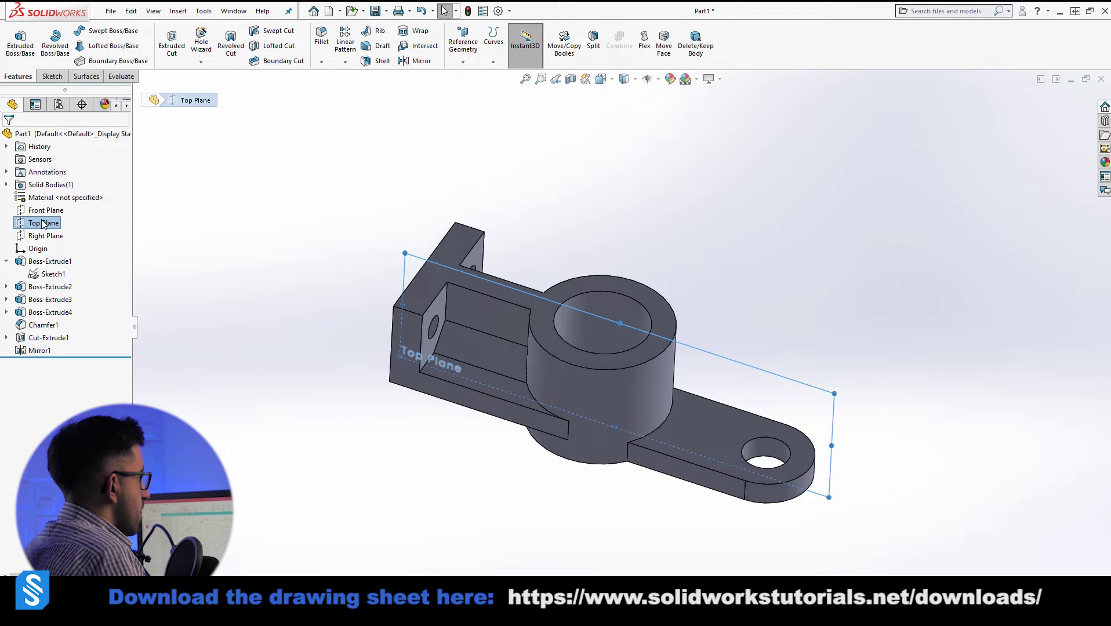
click(42, 225)
click(61, 199)
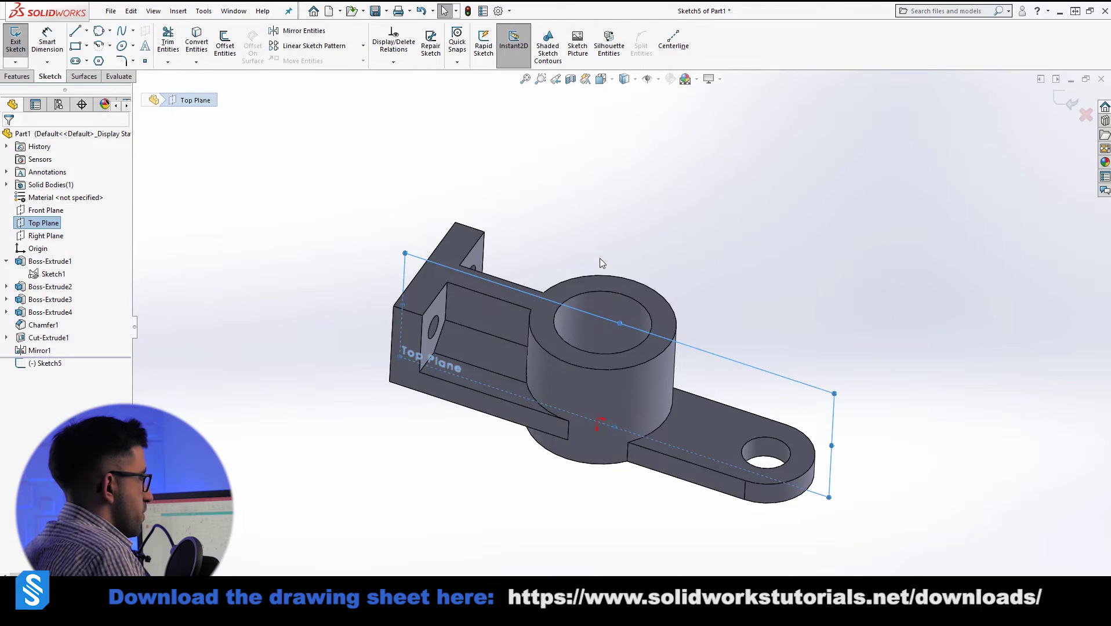
key(space)
click(732, 341)
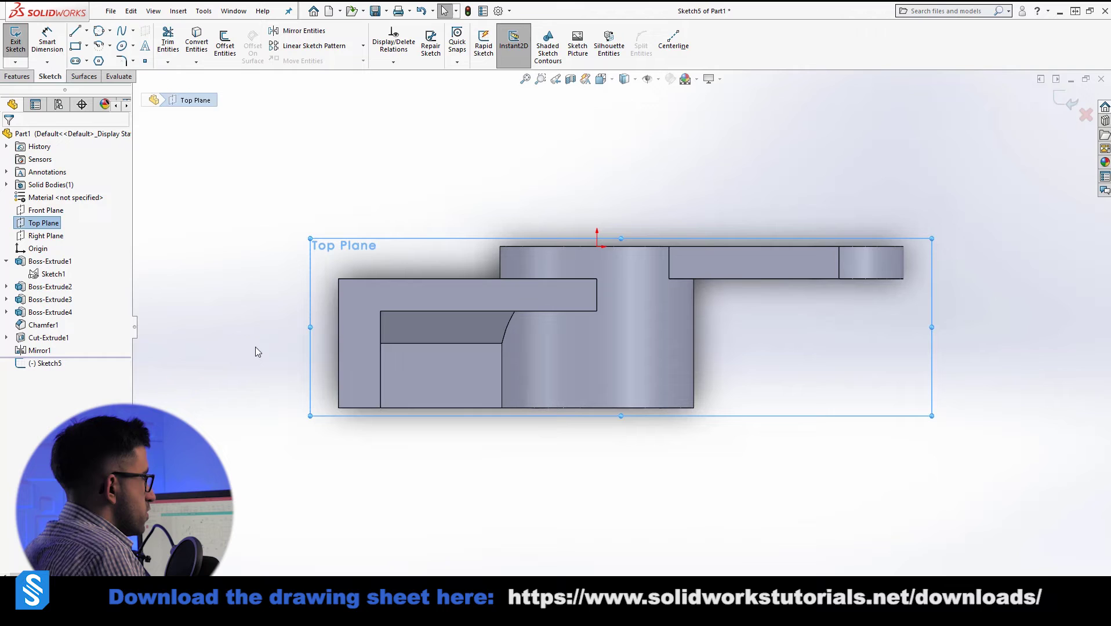
Step: Draw a small circle and dimension it Ø5
click(102, 31)
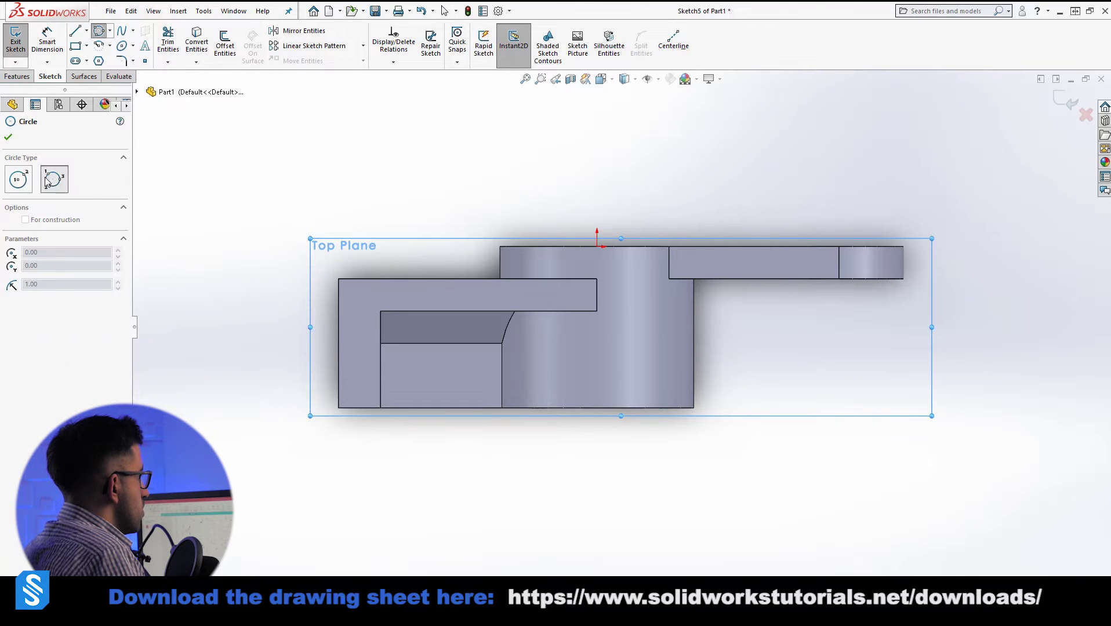
click(597, 361)
click(608, 363)
right_drag(635, 421, 603, 345)
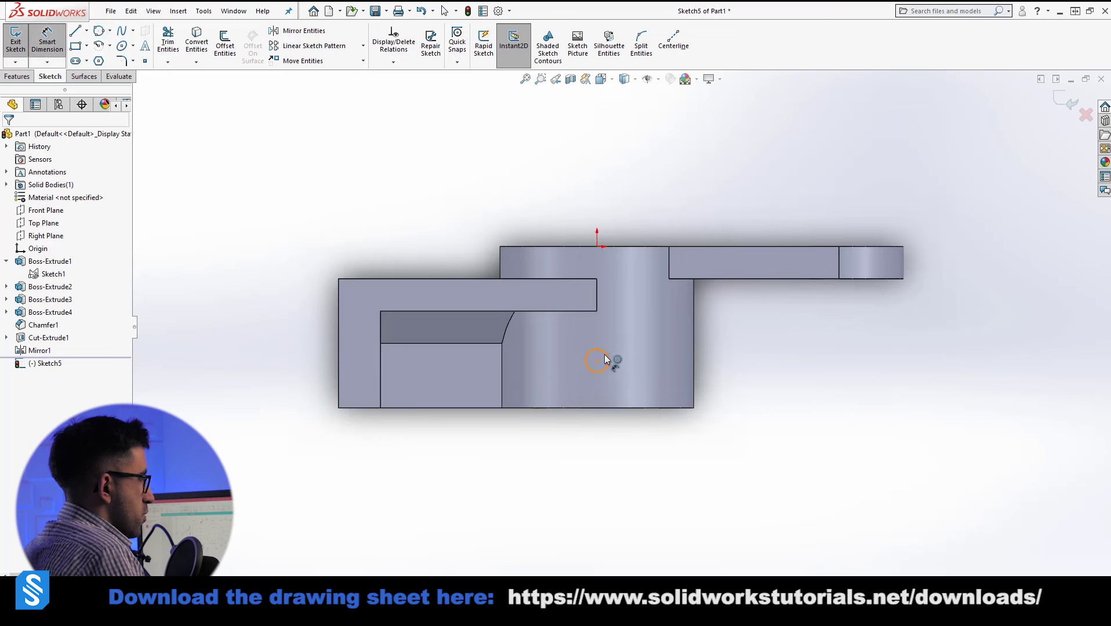
click(605, 359)
click(674, 506)
text(5)
key(Return)
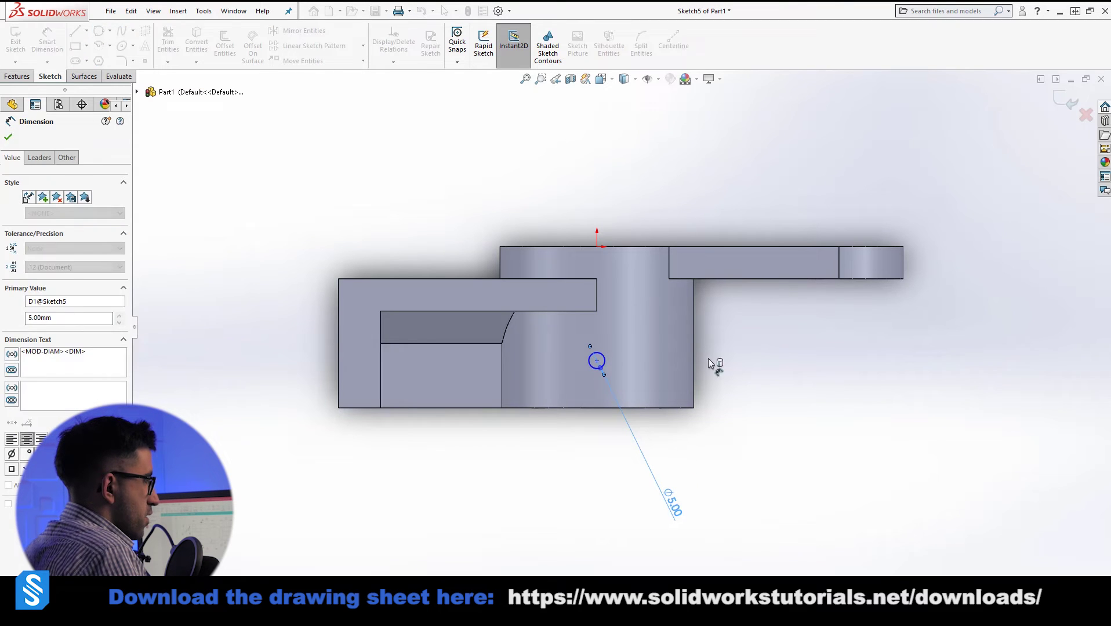
key(Escape)
Step: Place the circle centre 35 mm from the origin and add a Vertical relation with it
click(597, 361)
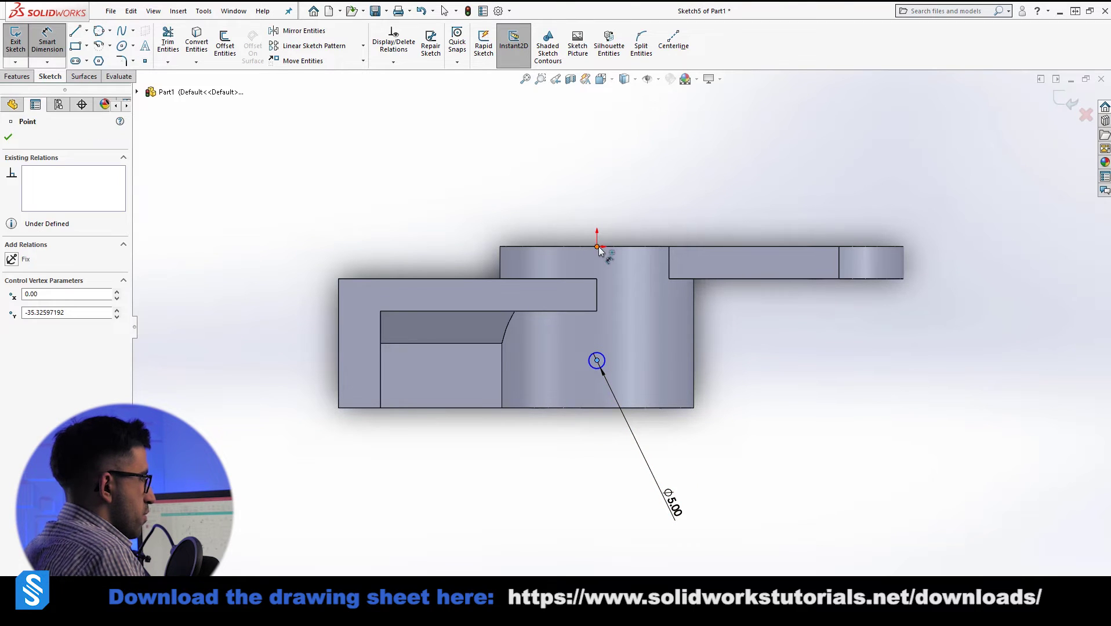
click(597, 247)
click(251, 272)
key(Return)
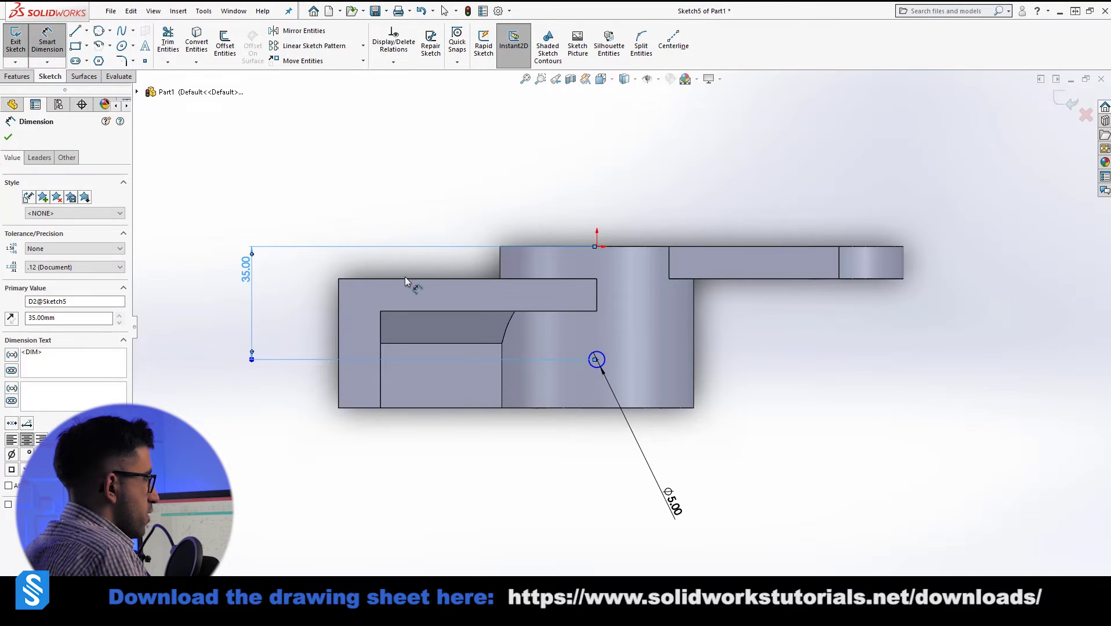
key(Escape)
click(598, 361)
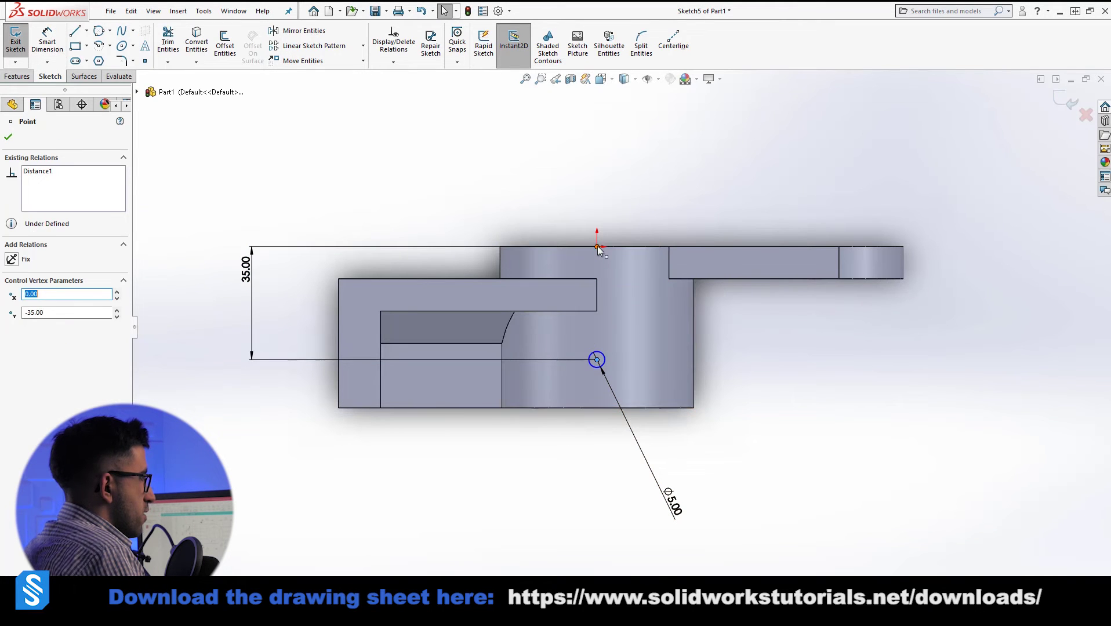
ctrl+click(597, 247)
click(12, 338)
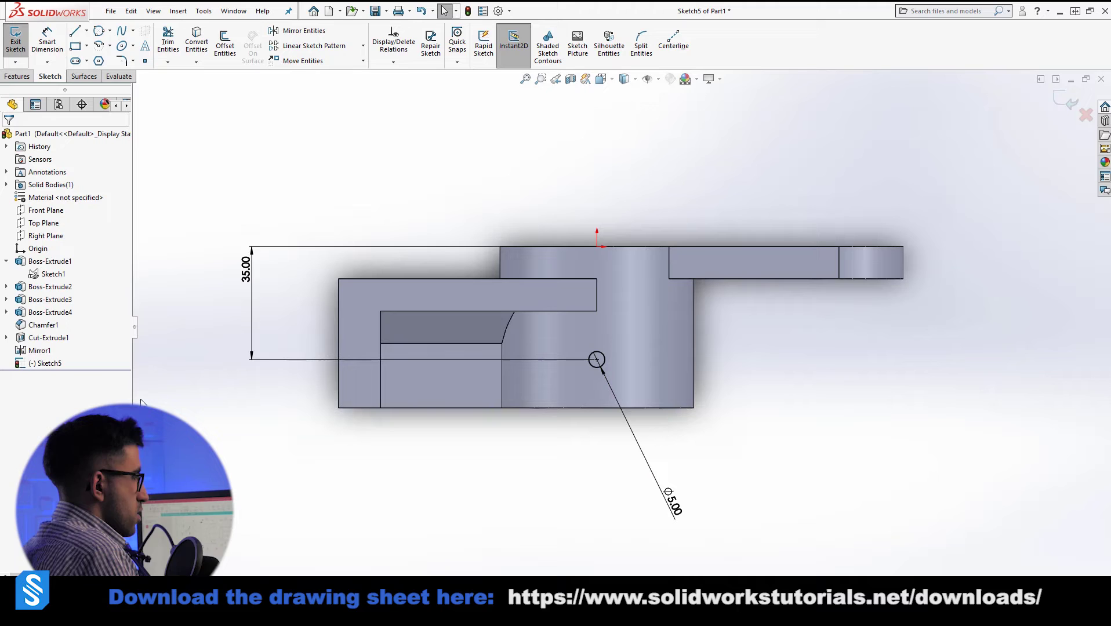
click(17, 76)
Step: Cut the Ø5 circle Blind 50 mm through the ring wall as Cut-Extrude2
click(168, 65)
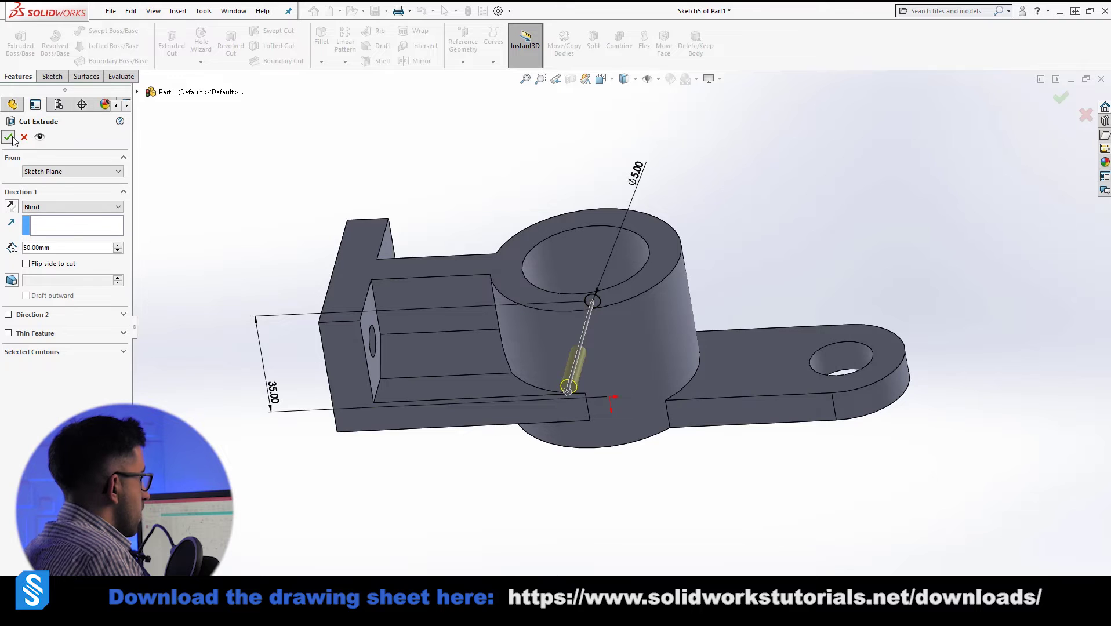
click(9, 137)
middle_drag(579, 247, 430, 181)
scroll(622, 254, down, 5)
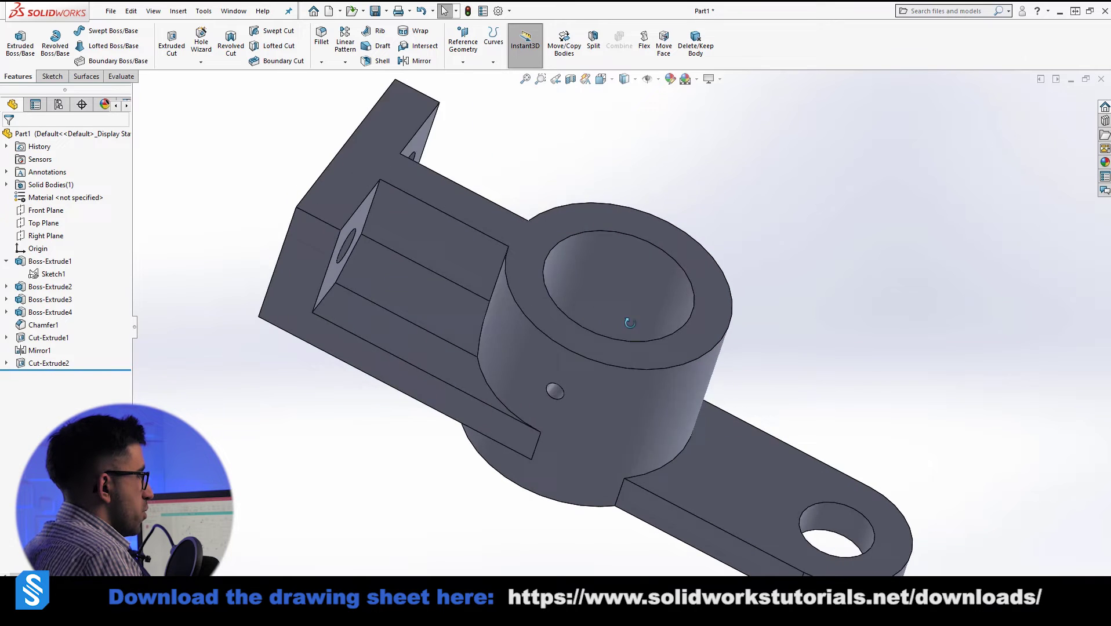
Step: Start a circular pattern and select the small hole (Cut-Extrude2) as the feature to repeat
click(347, 63)
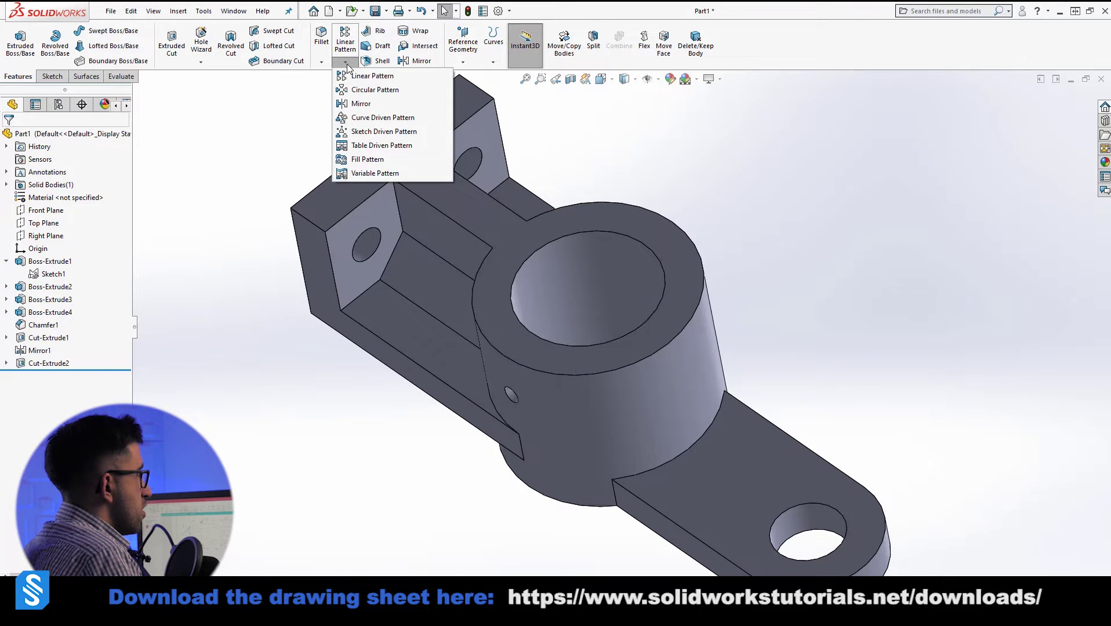
click(372, 90)
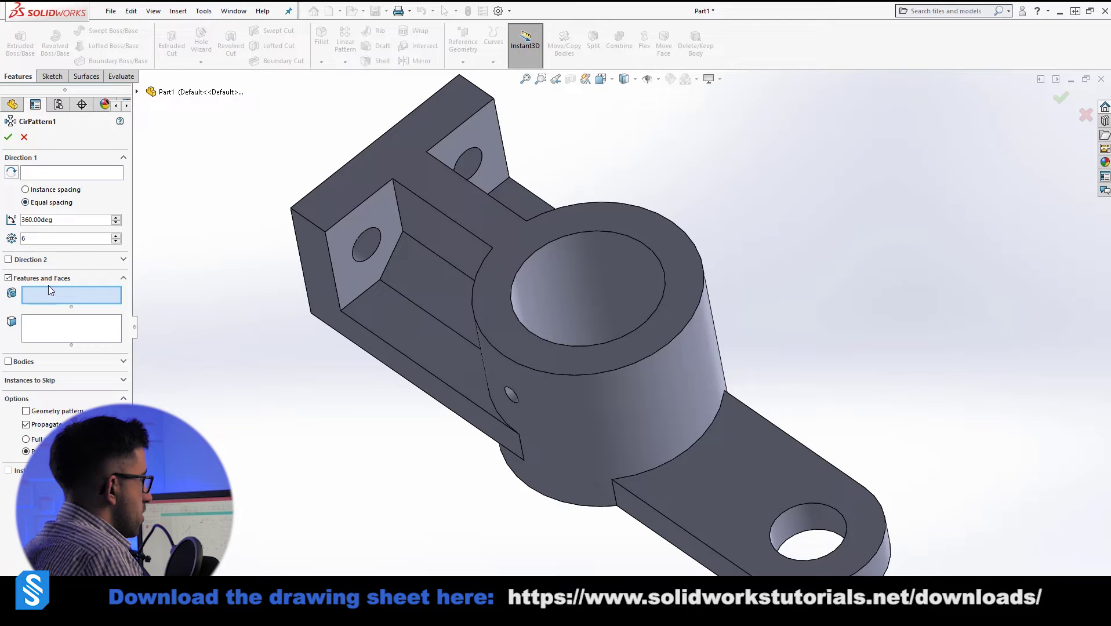
scroll(561, 421, down, 5)
click(492, 372)
scroll(495, 374, up, 5)
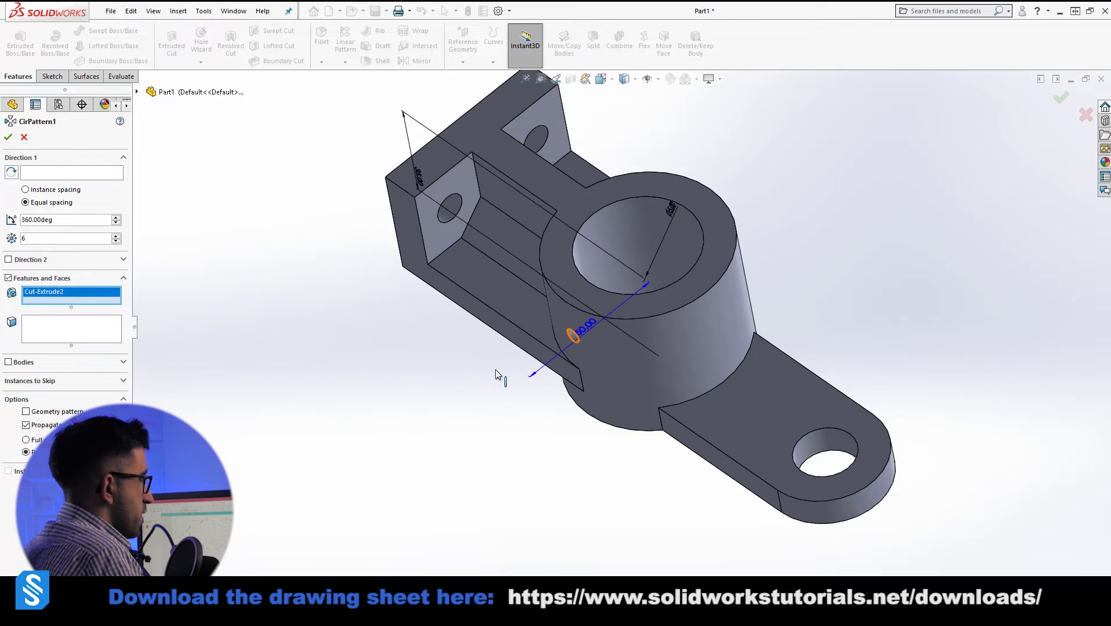
Step: Try the bore face and then the top circular edge as rotation reference, clearing both
click(79, 173)
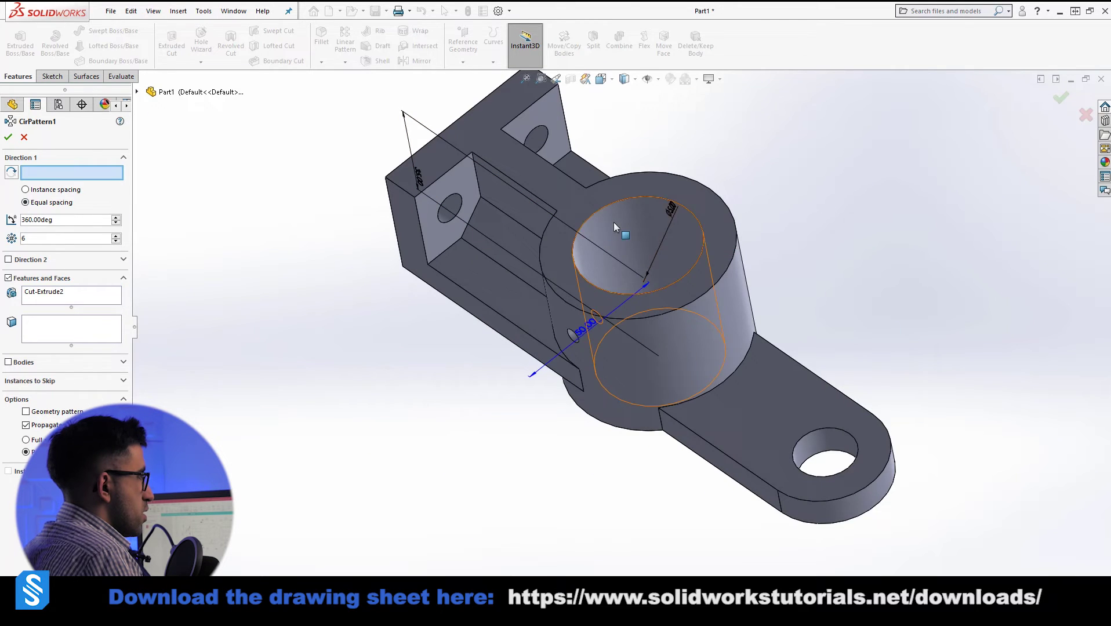
click(641, 281)
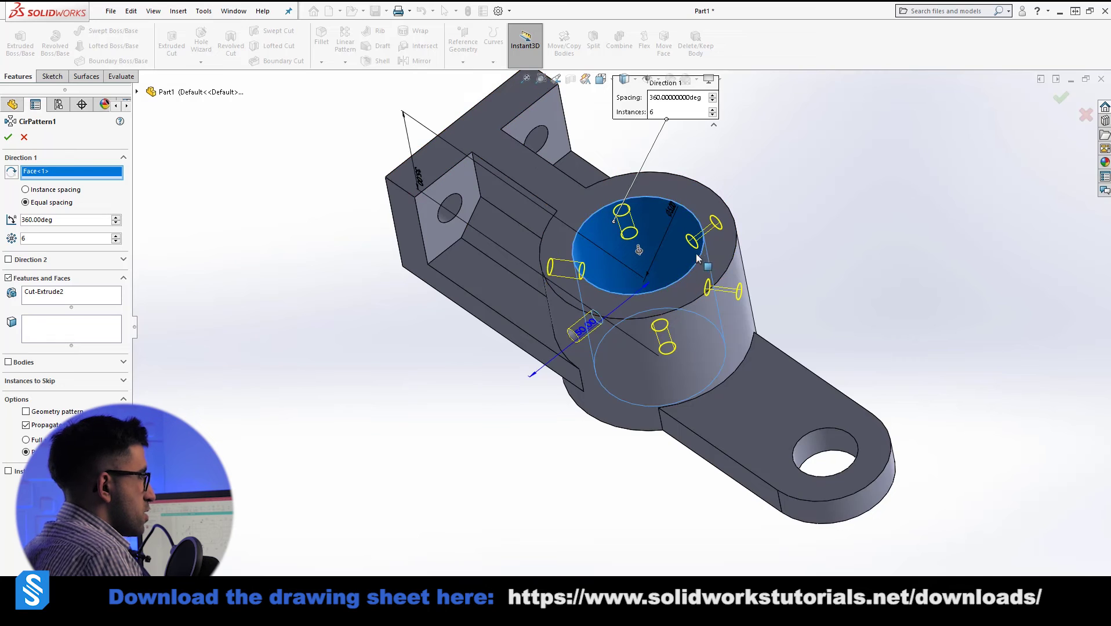
click(671, 234)
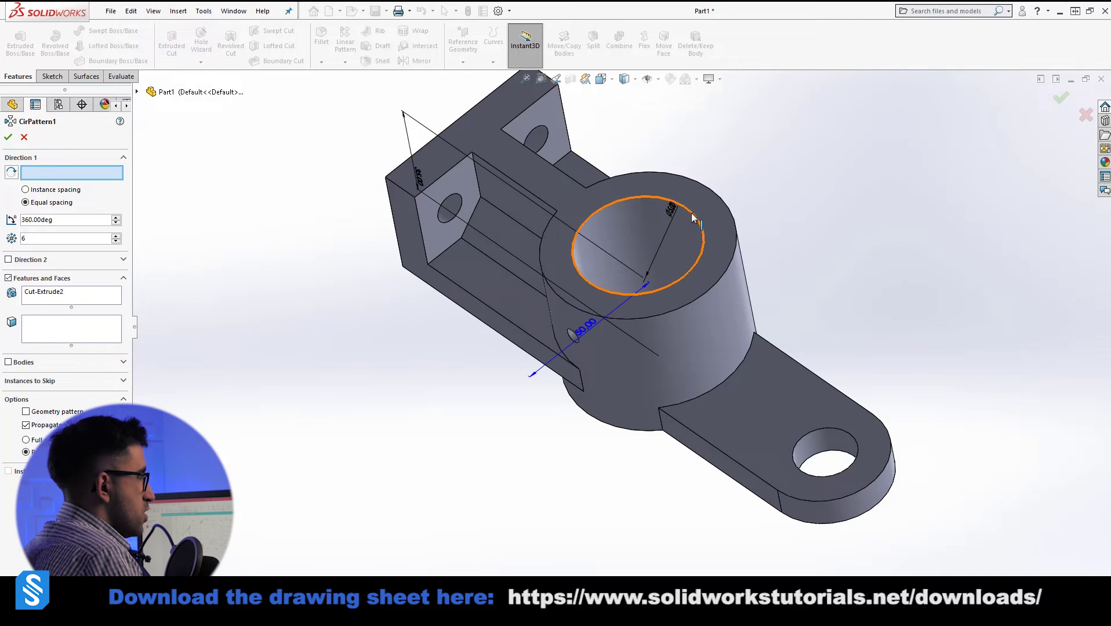
click(691, 213)
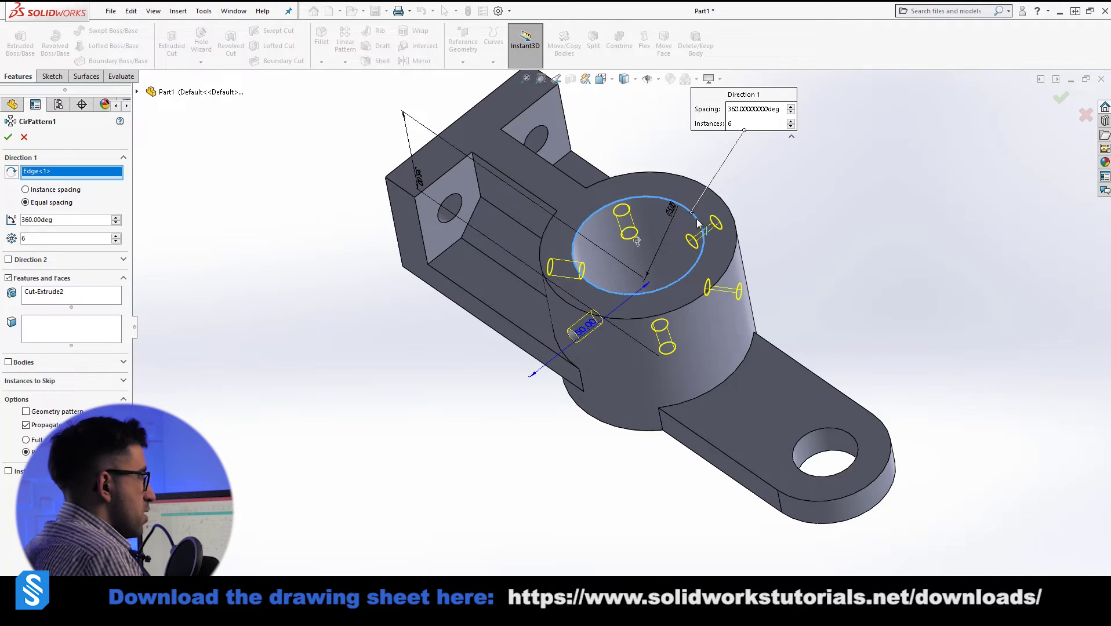
click(704, 240)
Step: Show temporary axes, pick the ring's central axis, and confirm six holes over 360°
click(657, 79)
click(659, 108)
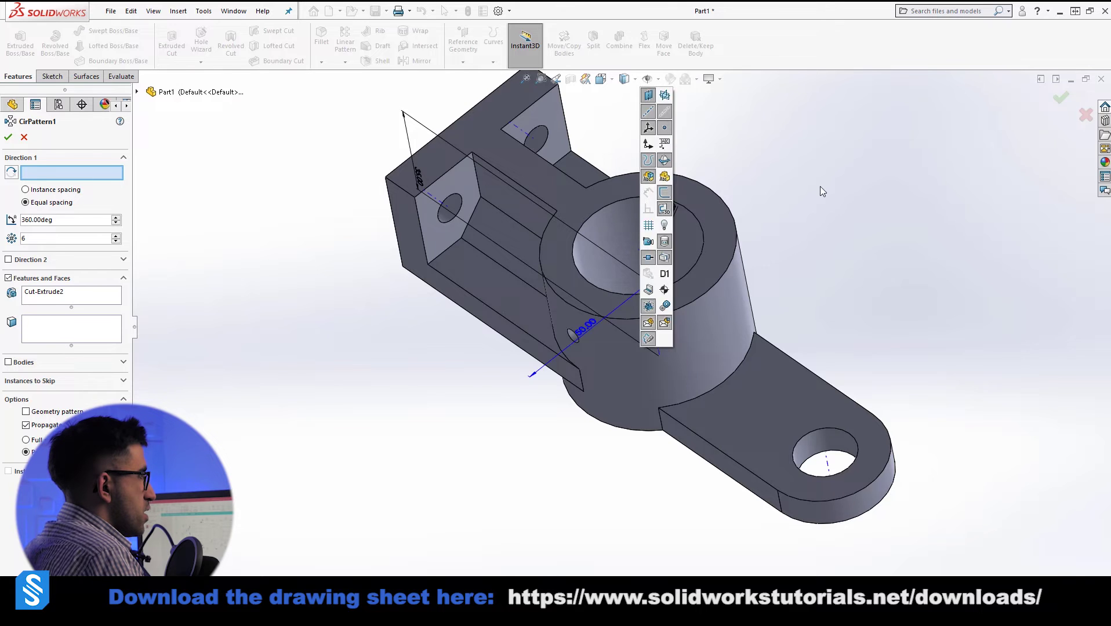
scroll(670, 280, down, 2)
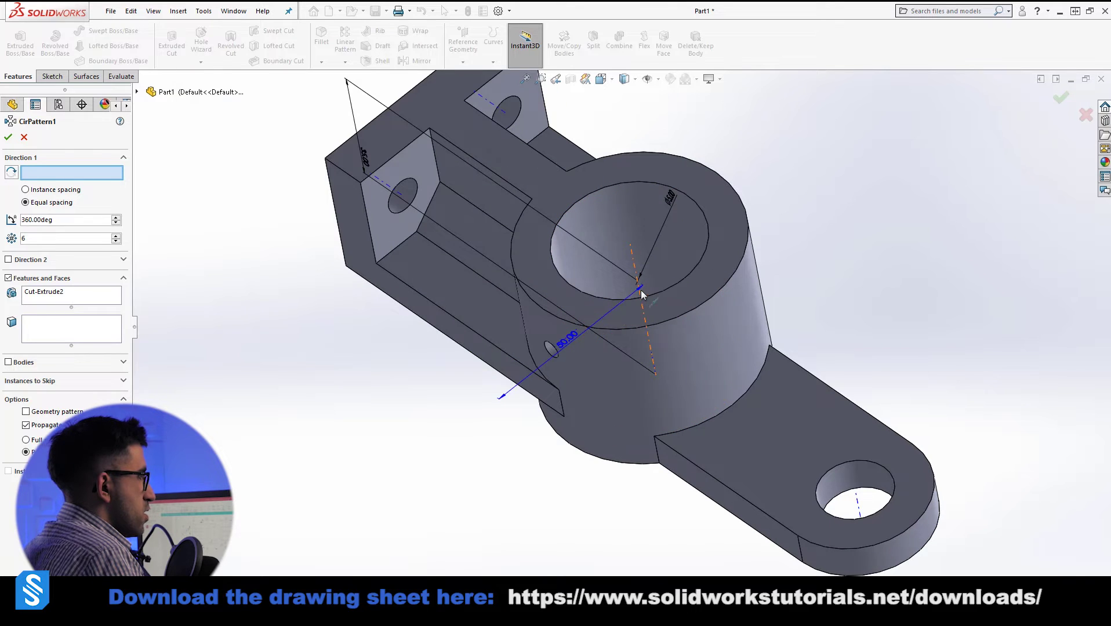
click(642, 295)
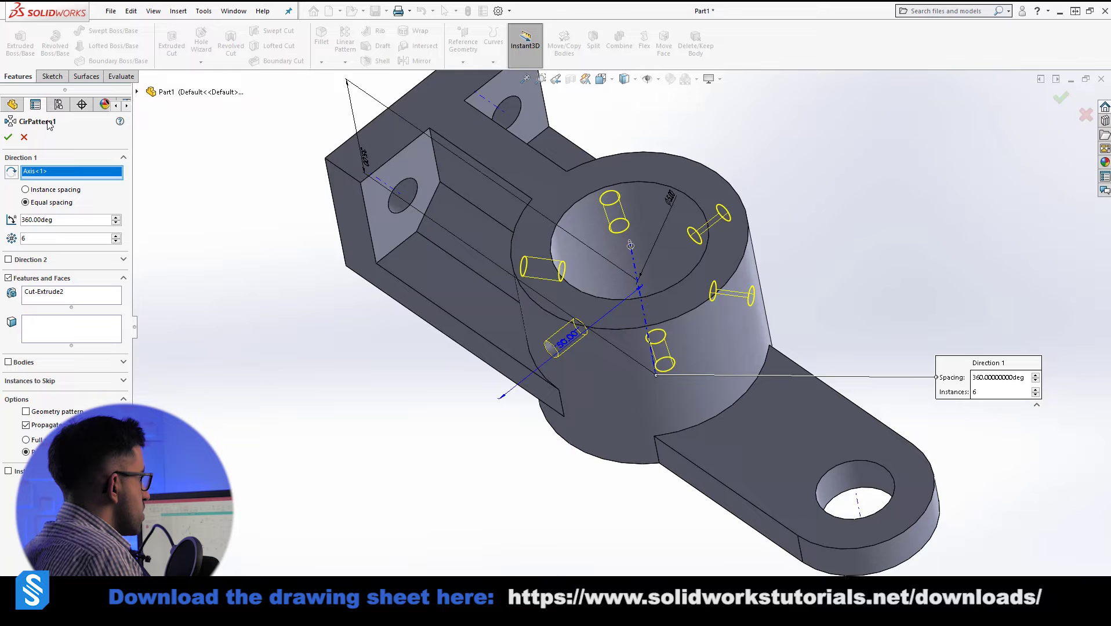
click(9, 137)
Step: Hide the temporary axes and orbit the part to a near-front view
scroll(614, 402, up, 3)
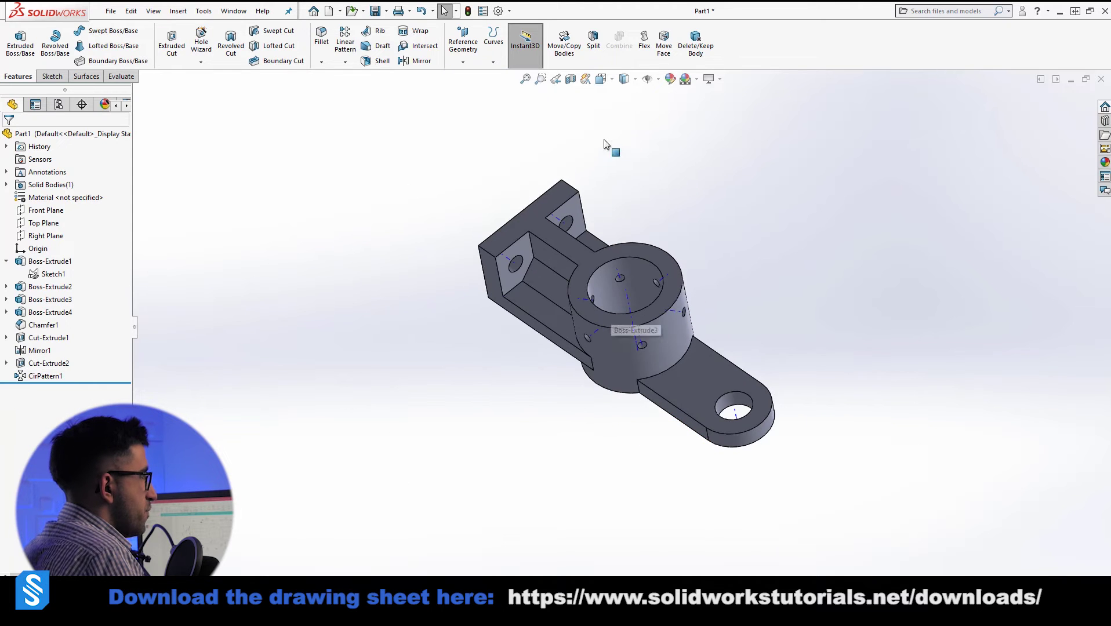
click(659, 79)
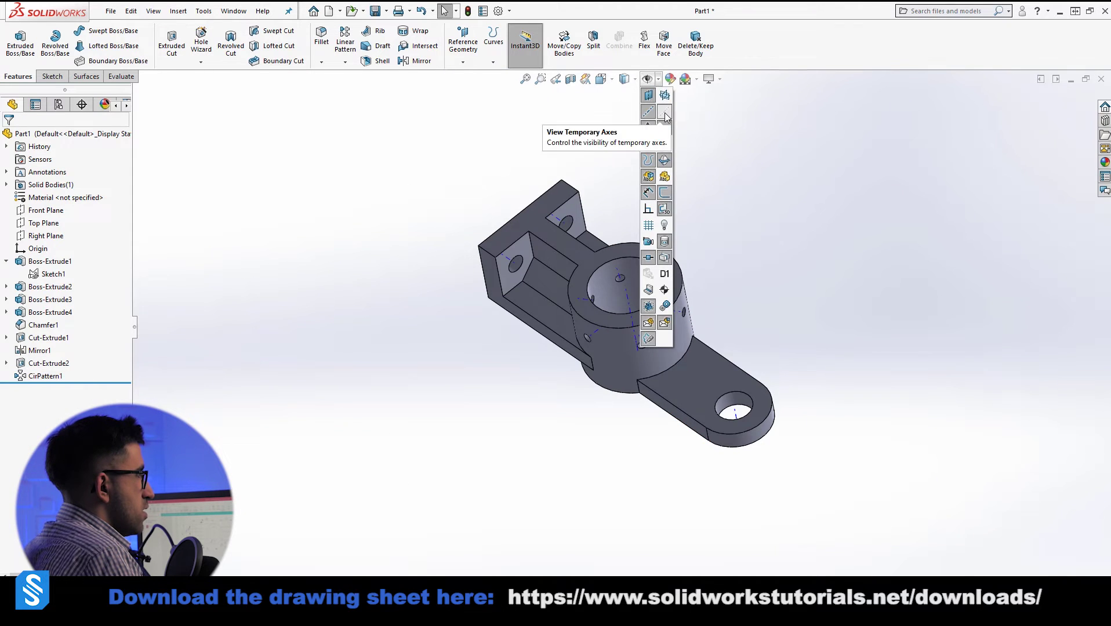
click(647, 116)
middle_drag(899, 273, 698, 255)
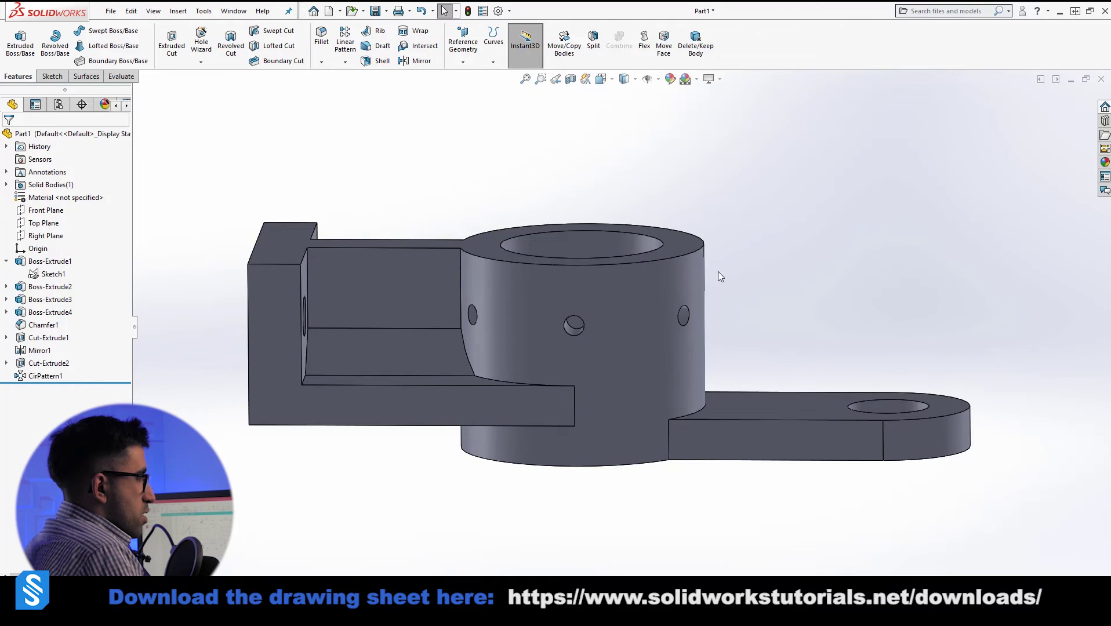
key(alt+Tab)
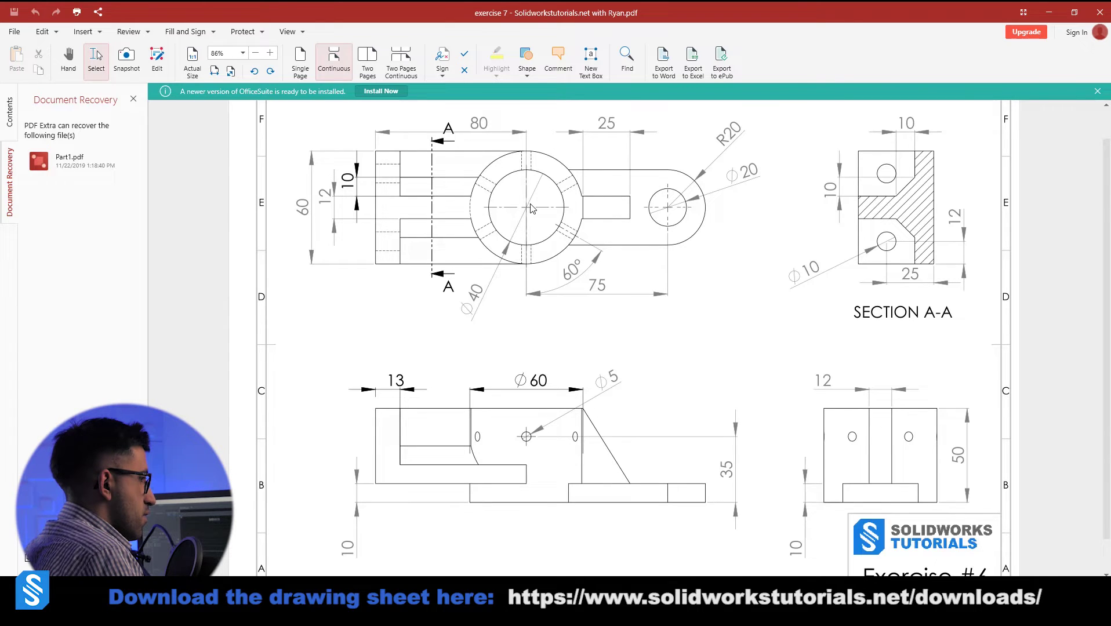
Step: Select the Top Plane and orbit the part, then discard an unwanted new sketch
key(alt+Tab)
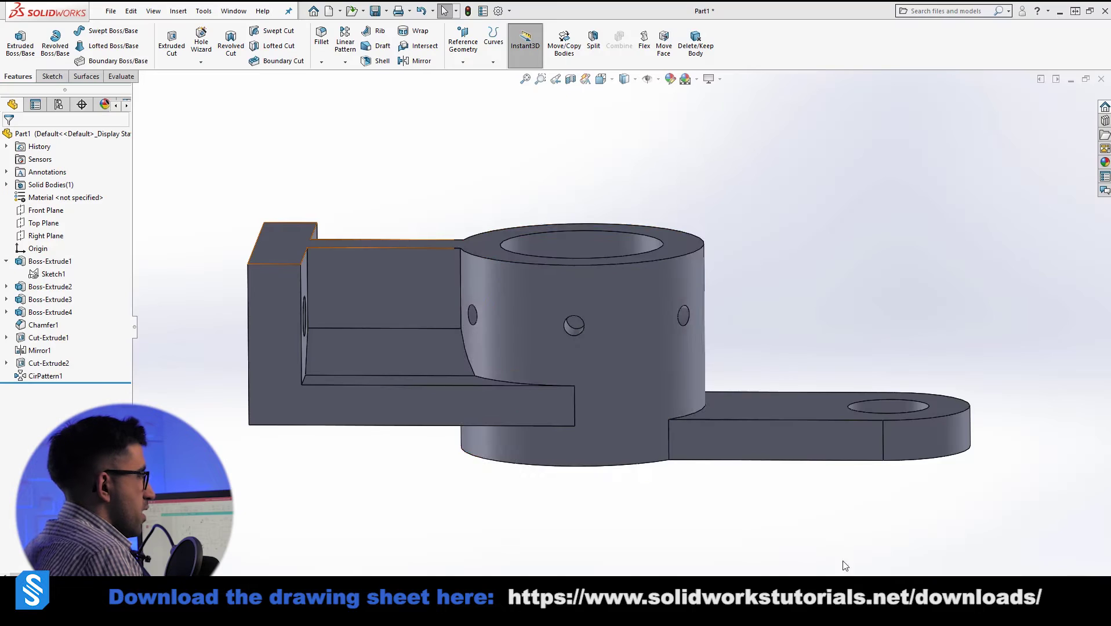
click(51, 222)
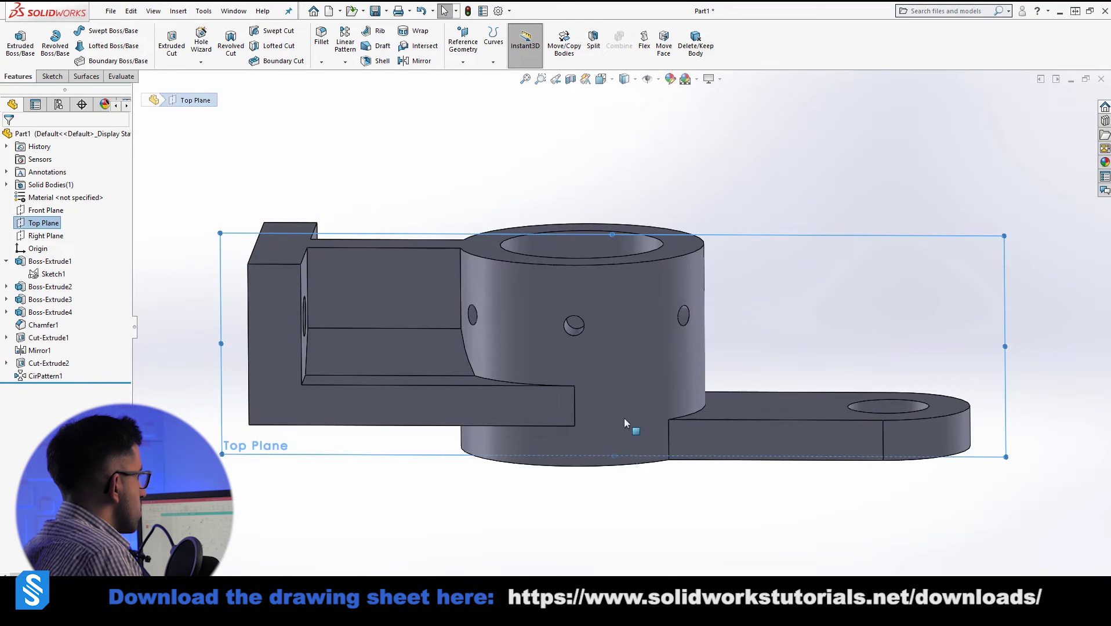
middle_drag(624, 419, 568, 395)
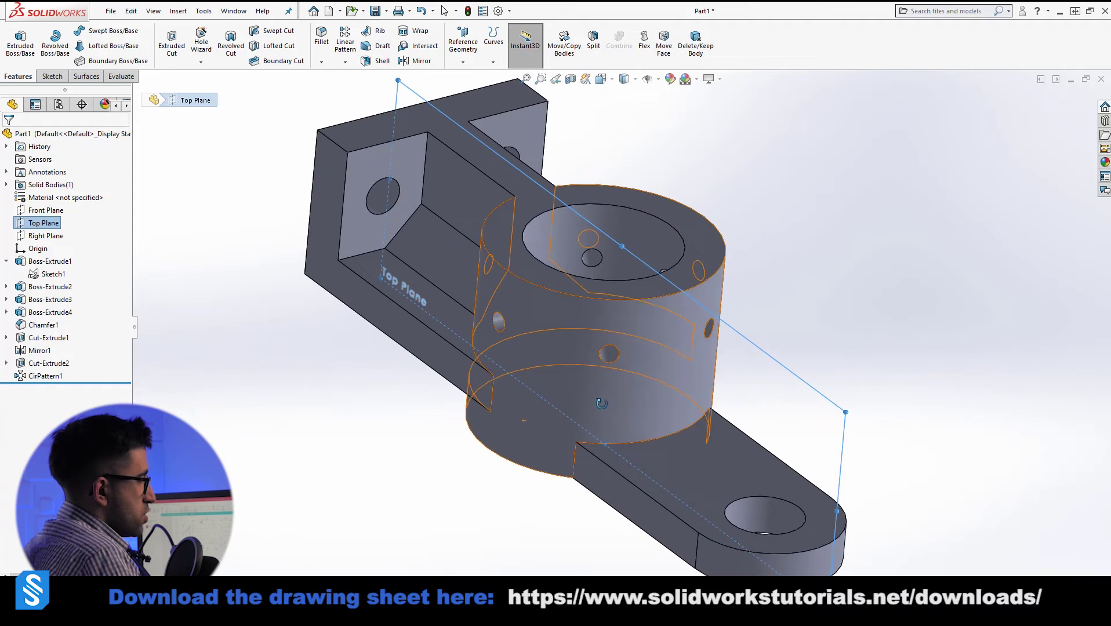
middle_drag(805, 465, 880, 440)
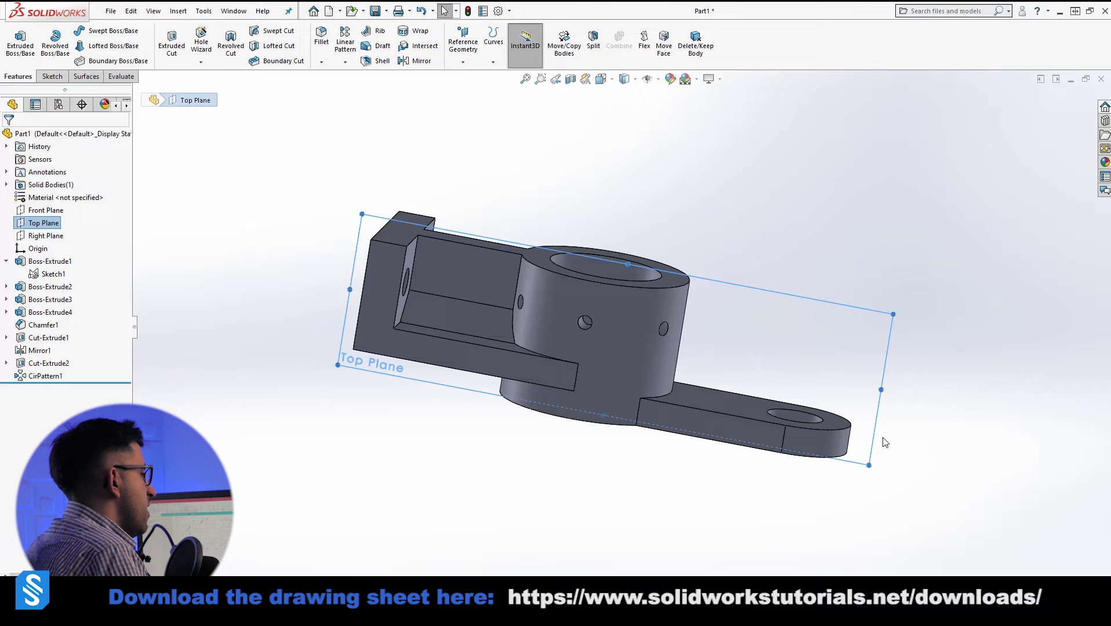
scroll(701, 308, down, 2)
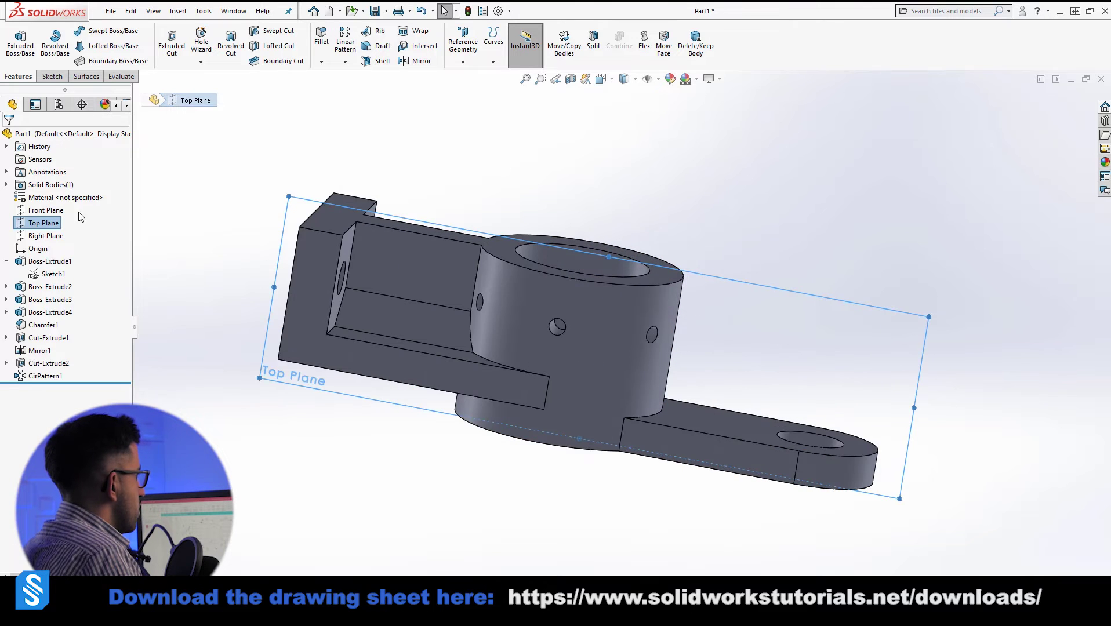
click(52, 76)
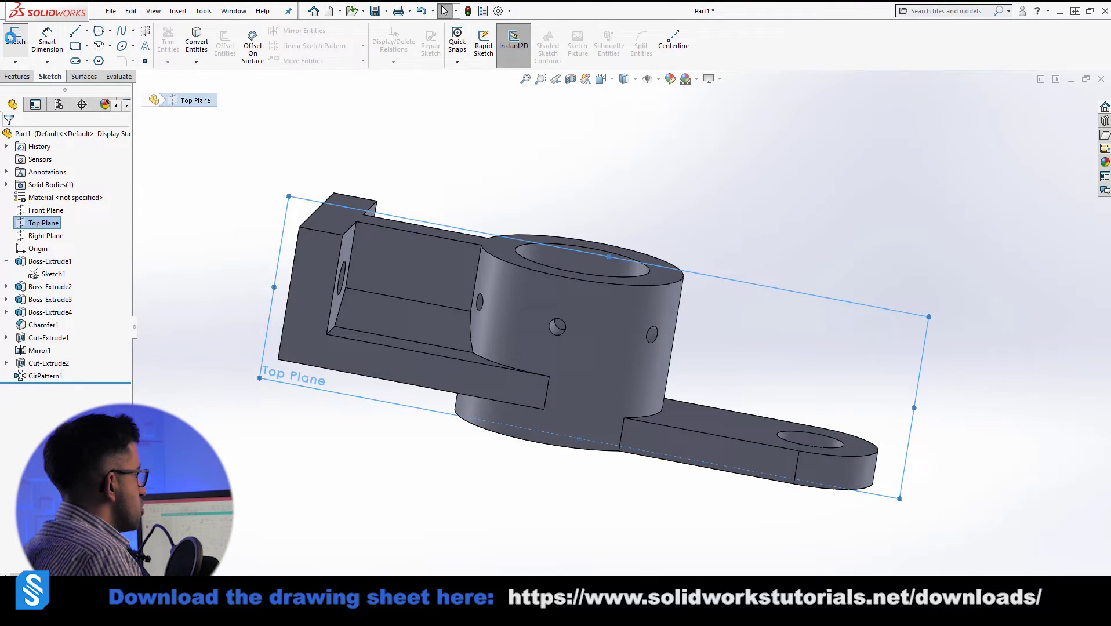
click(16, 40)
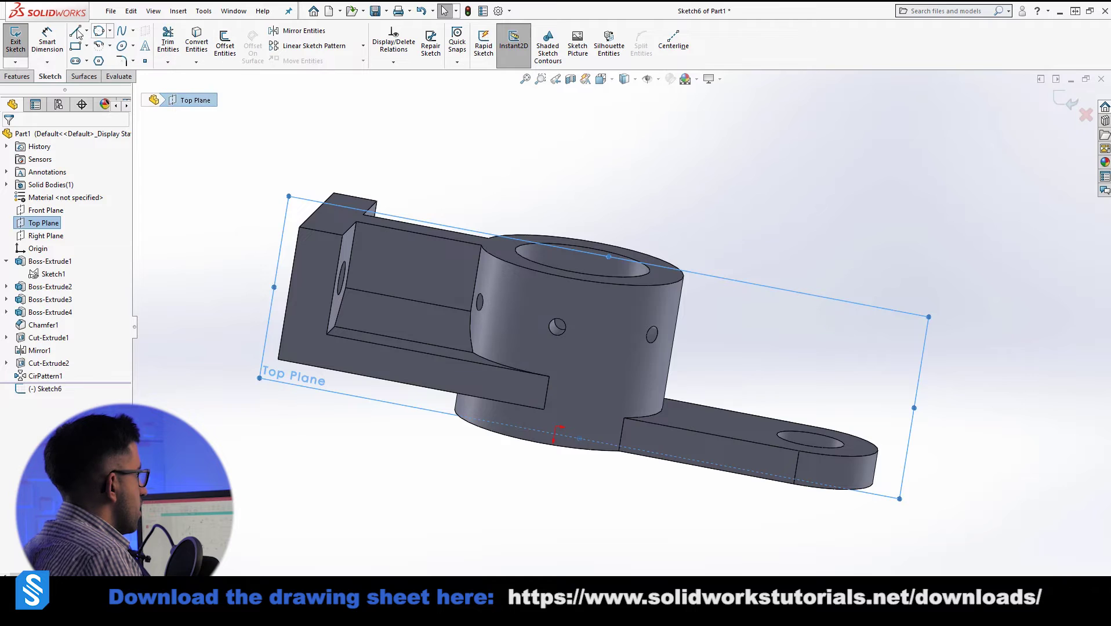
click(1076, 129)
click(1086, 116)
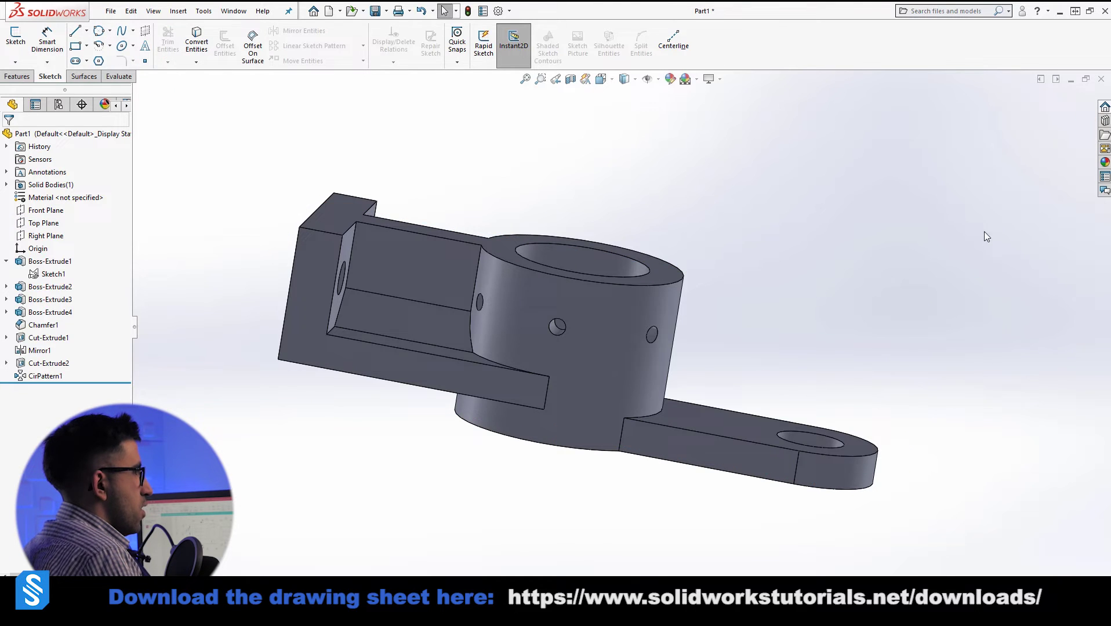
Step: Start a sketch on the Top Plane, viewed face-on from the part's other side
click(42, 226)
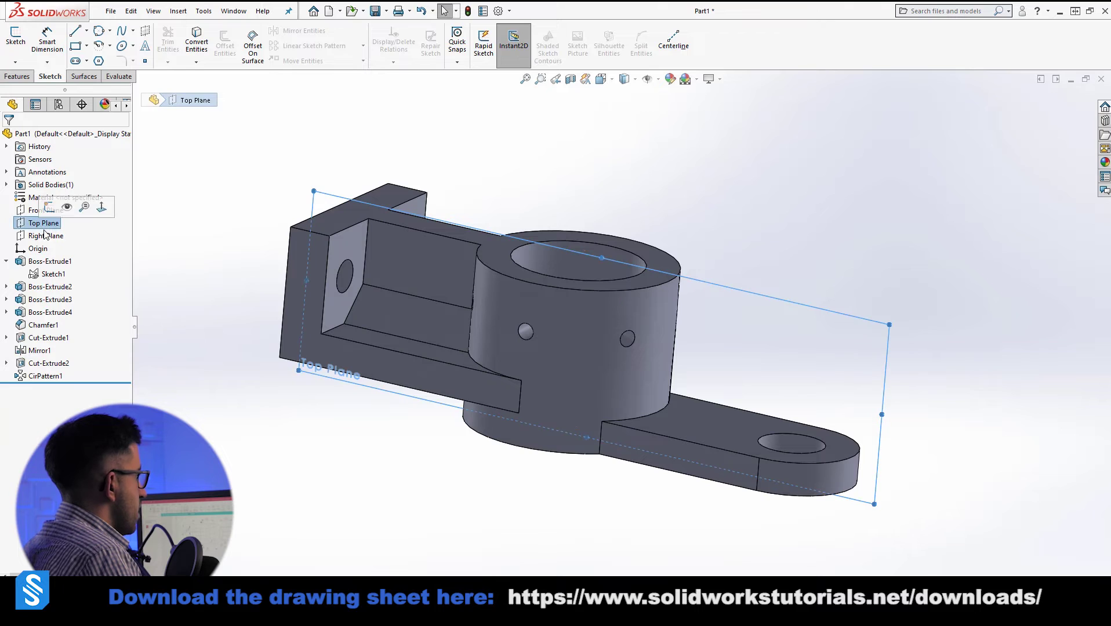
click(17, 76)
click(379, 32)
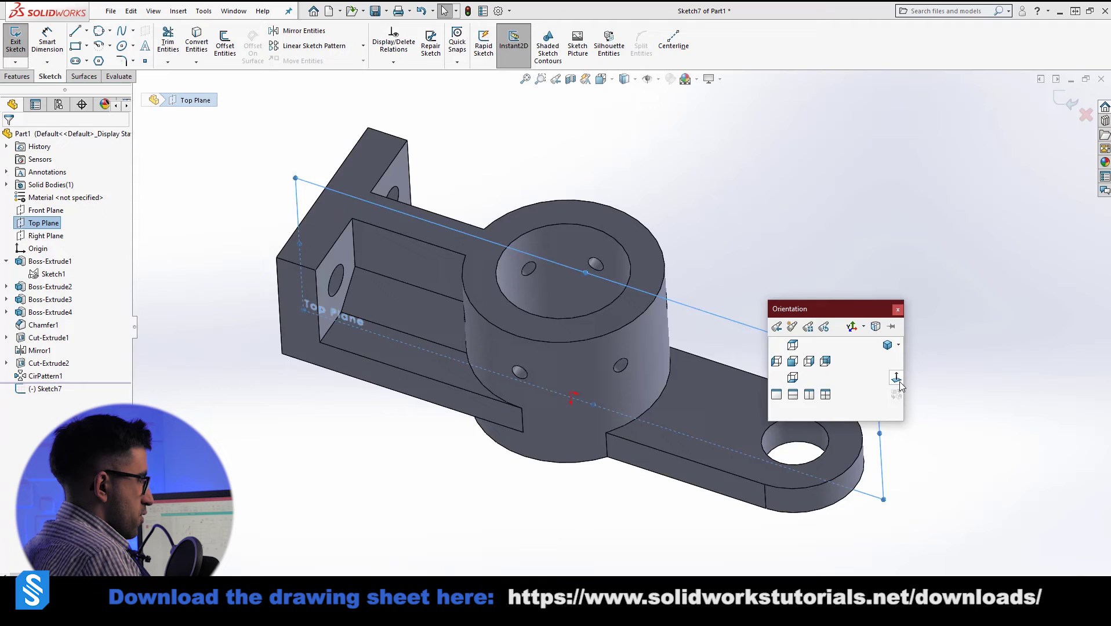
click(898, 380)
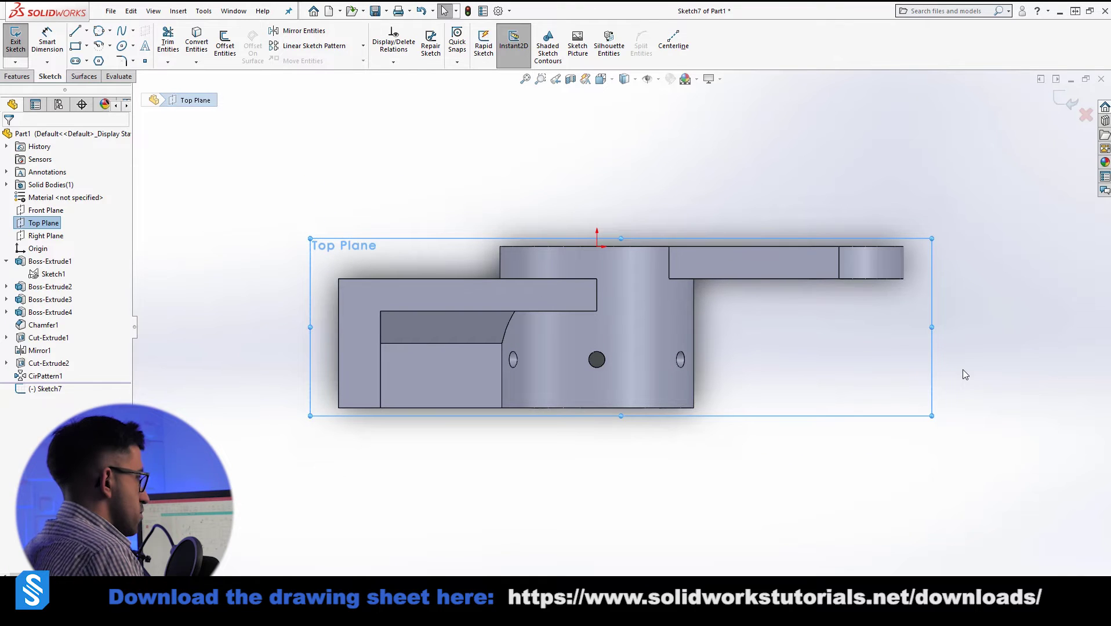
key(ctrl+8)
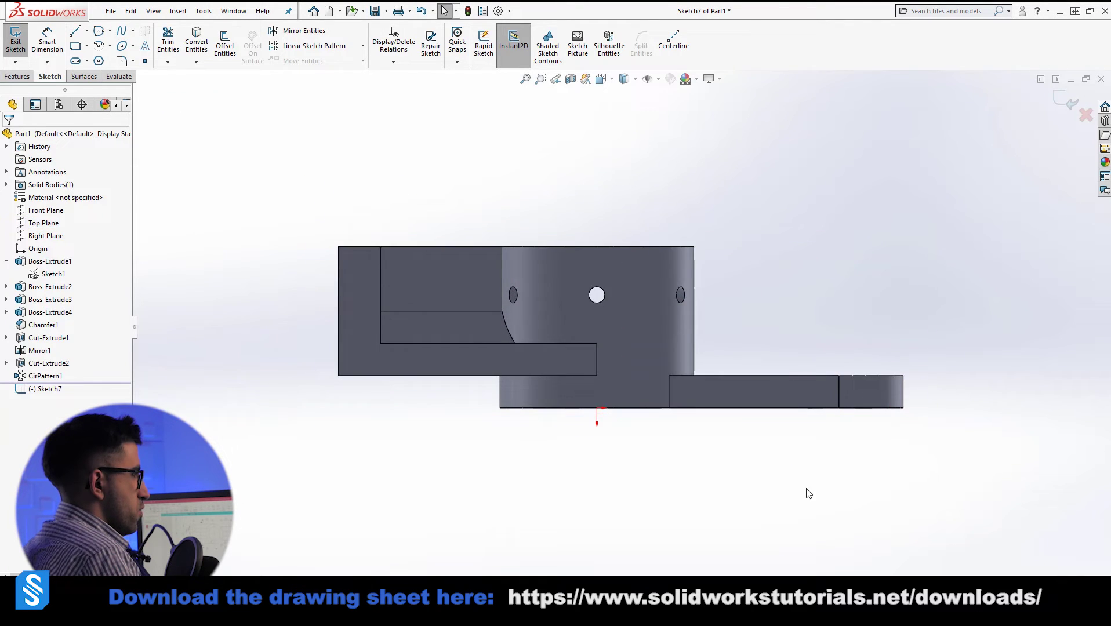
scroll(790, 358, down, 3)
Step: Draw a triangle of lines from the boss's top corner down to the arm
click(75, 31)
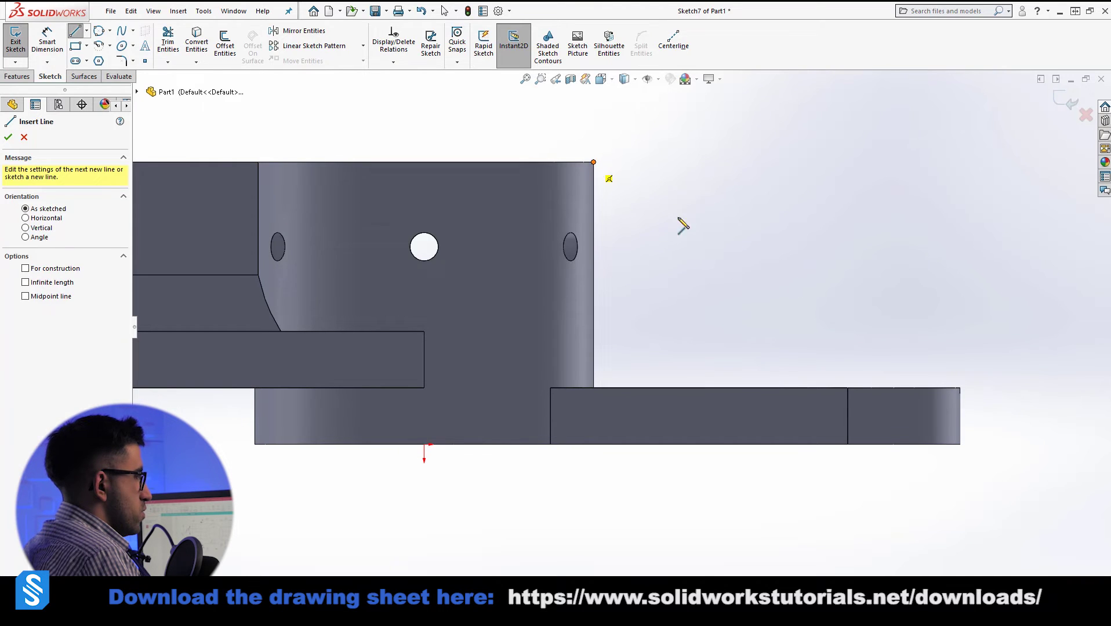
click(594, 162)
click(812, 388)
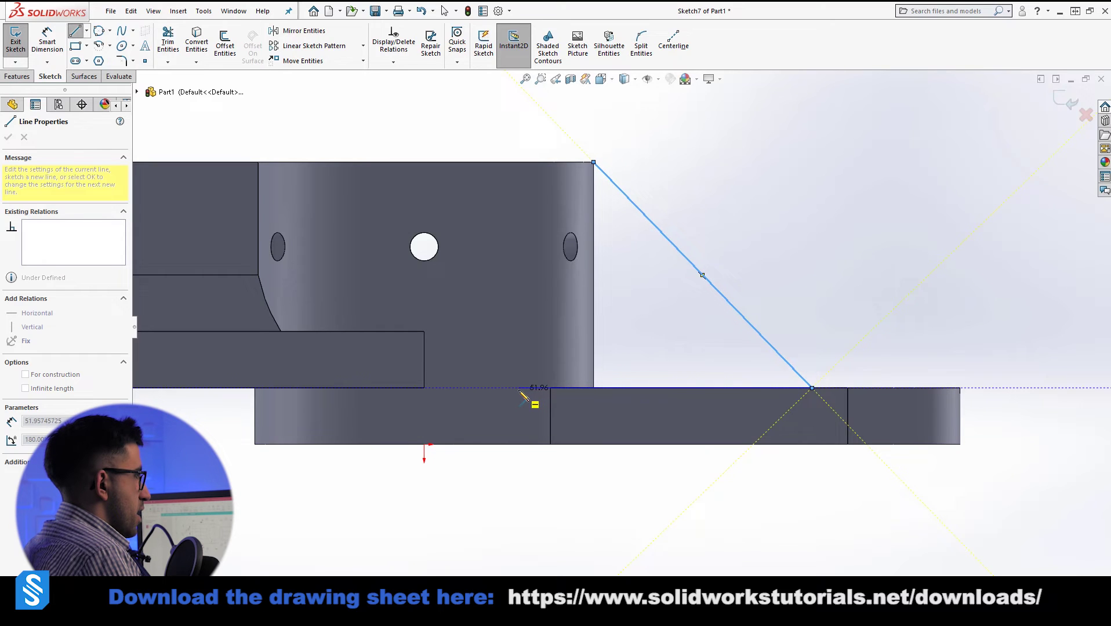
click(519, 387)
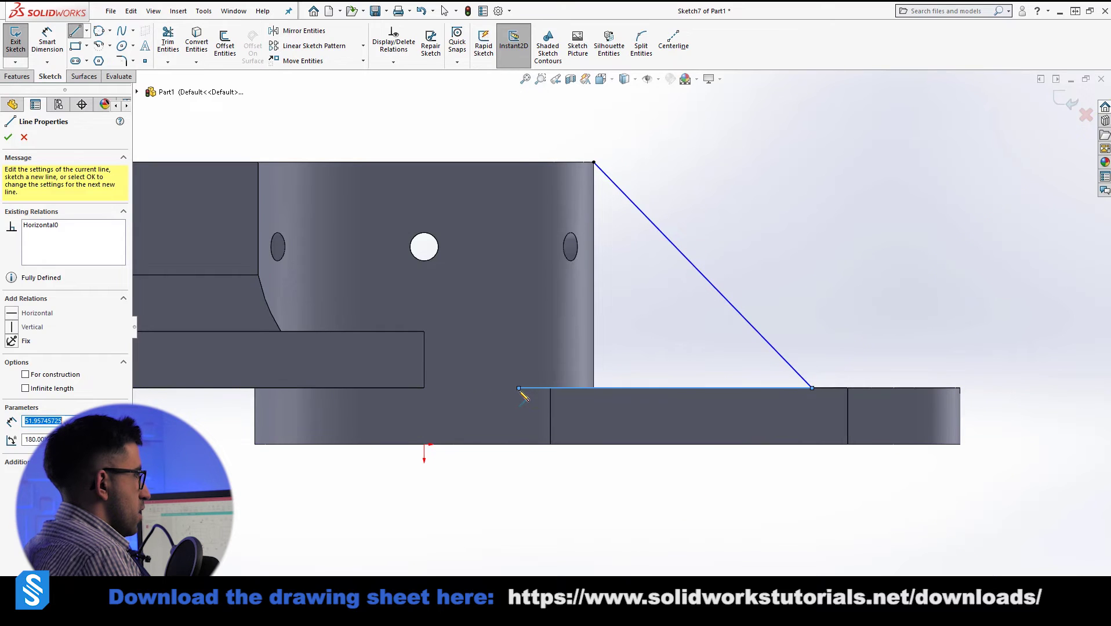
click(595, 163)
key(Escape)
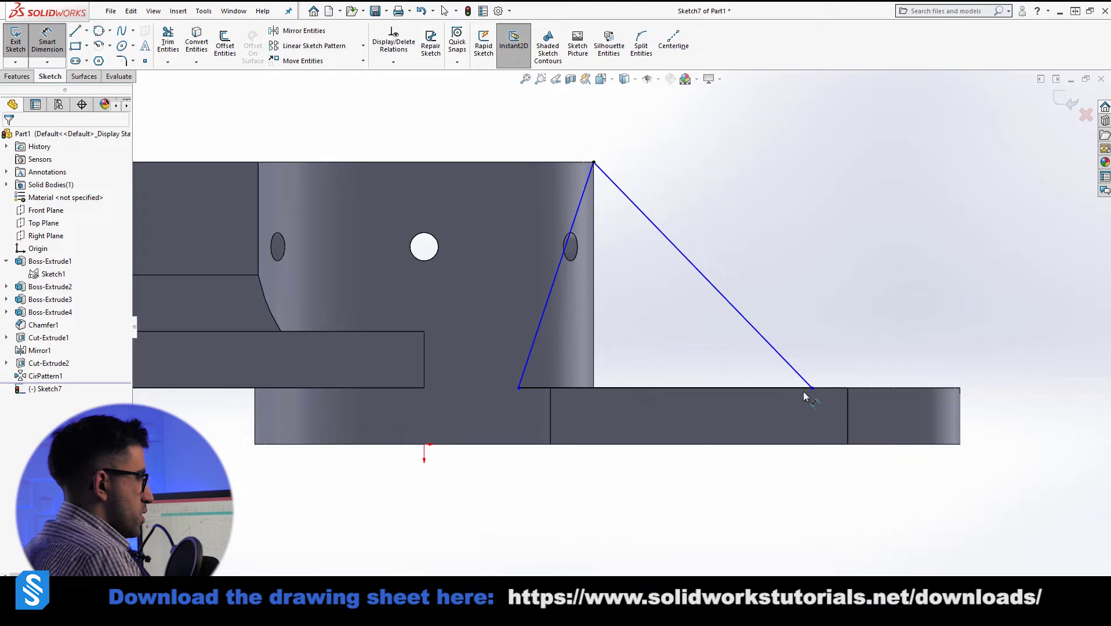
Step: Dimension the triangle's width to 25 mm and orbit to inspect the sketch
click(595, 216)
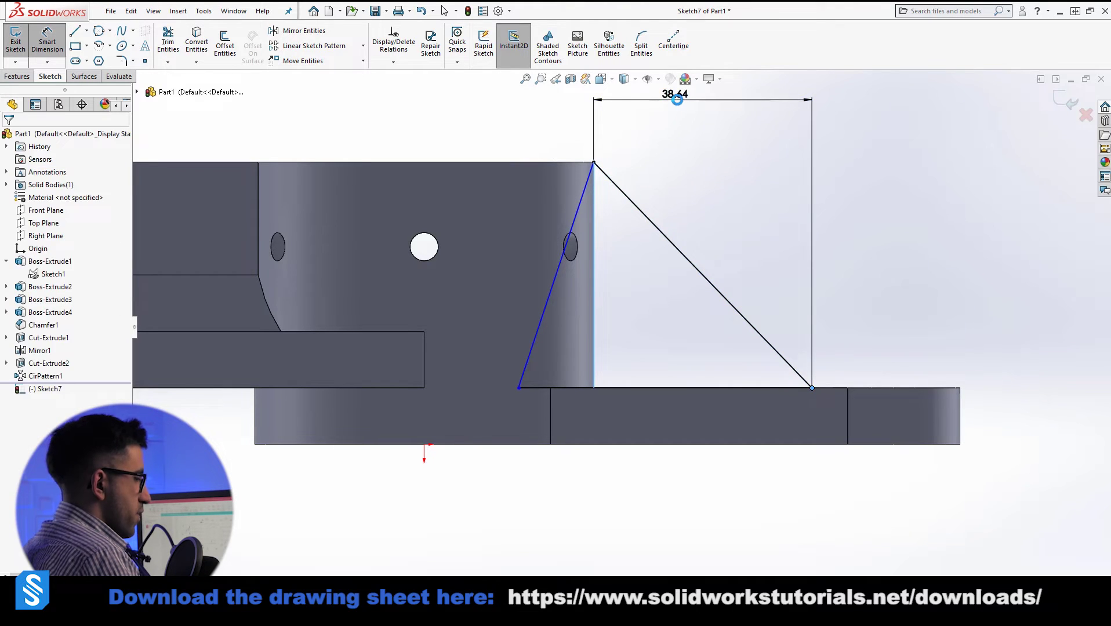
click(676, 100)
text(25)
key(Return)
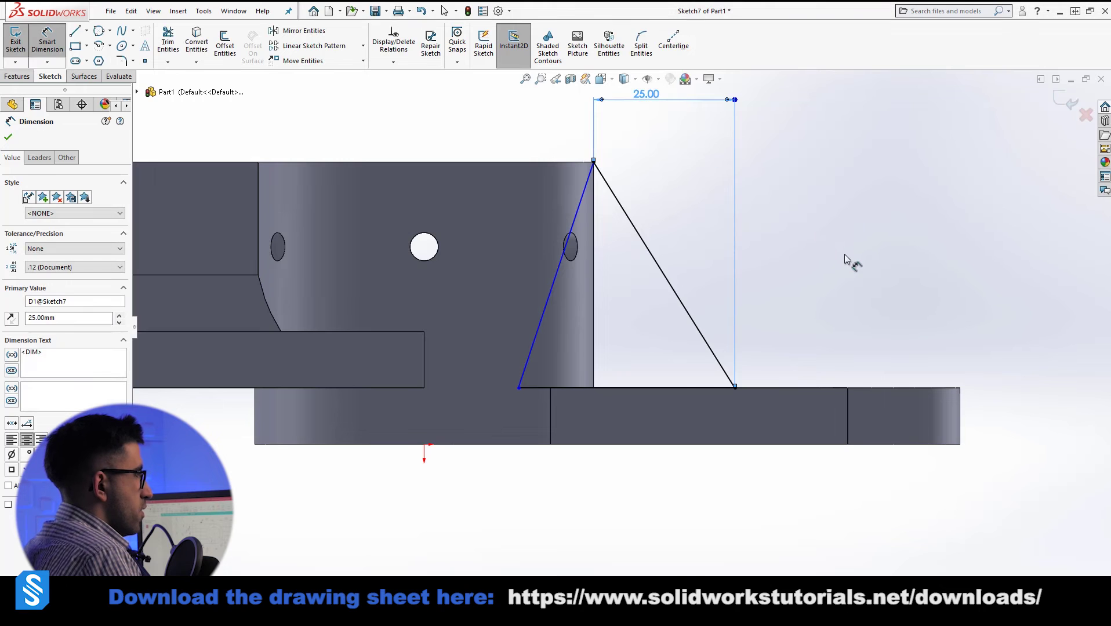
key(Escape)
middle_drag(712, 323, 677, 528)
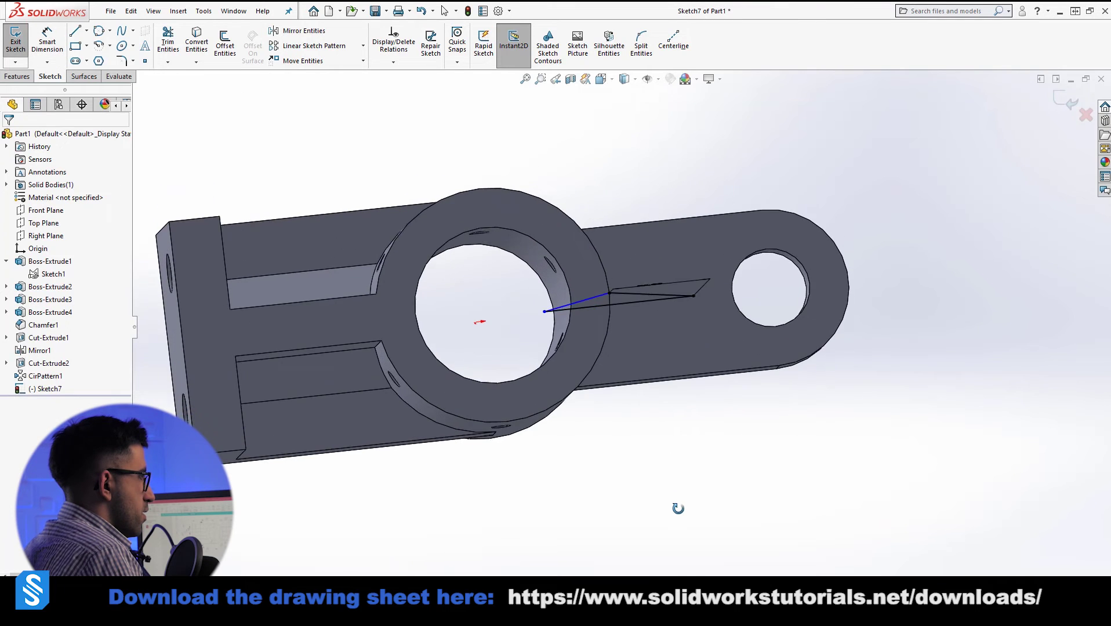
middle_drag(678, 509, 682, 457)
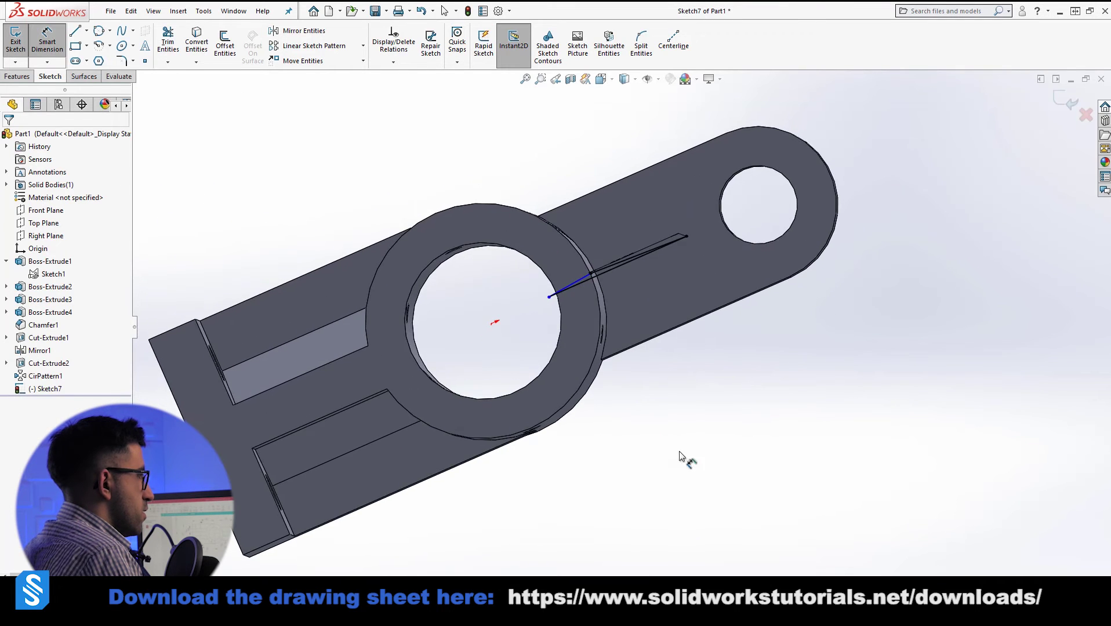
Step: Show hidden lines, face the front view, and finish placing the 25.00 dimension
click(636, 83)
click(630, 79)
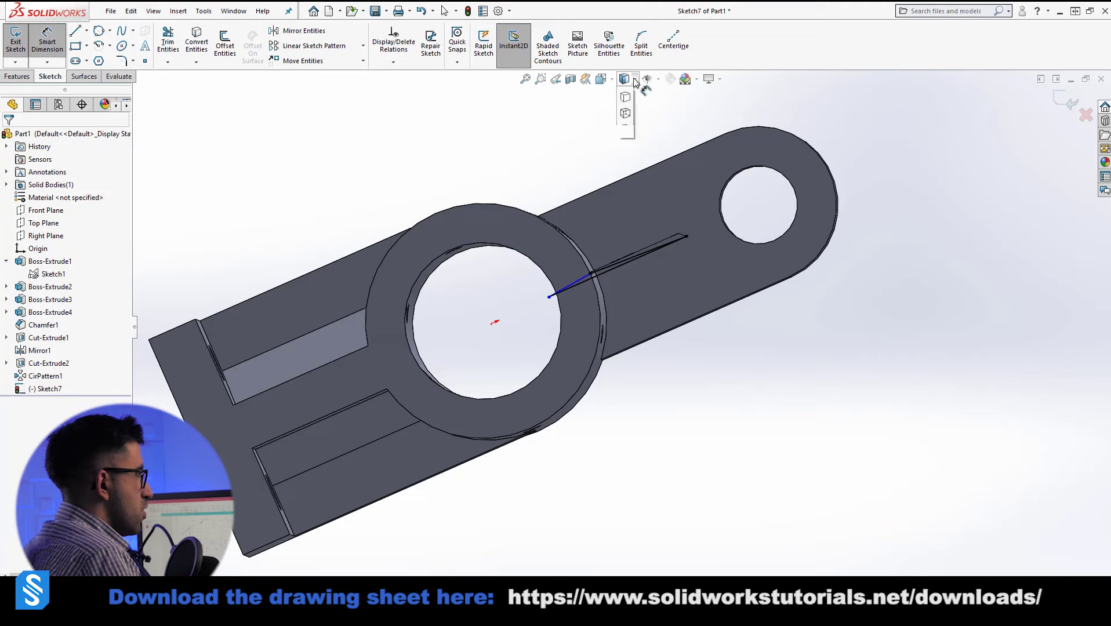
click(626, 145)
key(space)
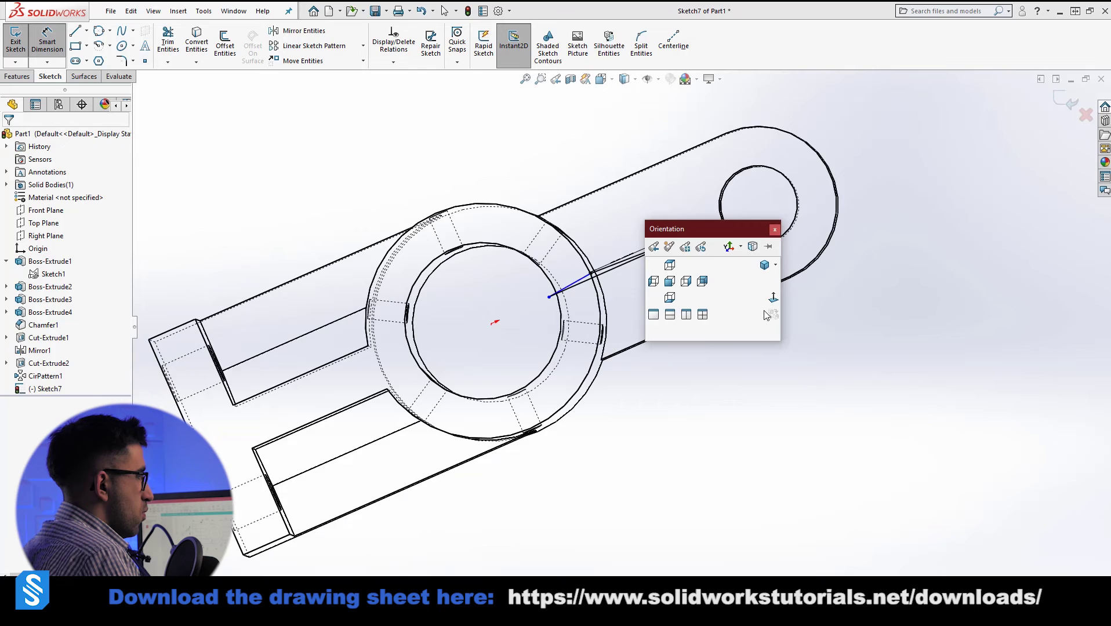
click(771, 296)
click(724, 394)
key(Escape)
scroll(696, 280, down, 3)
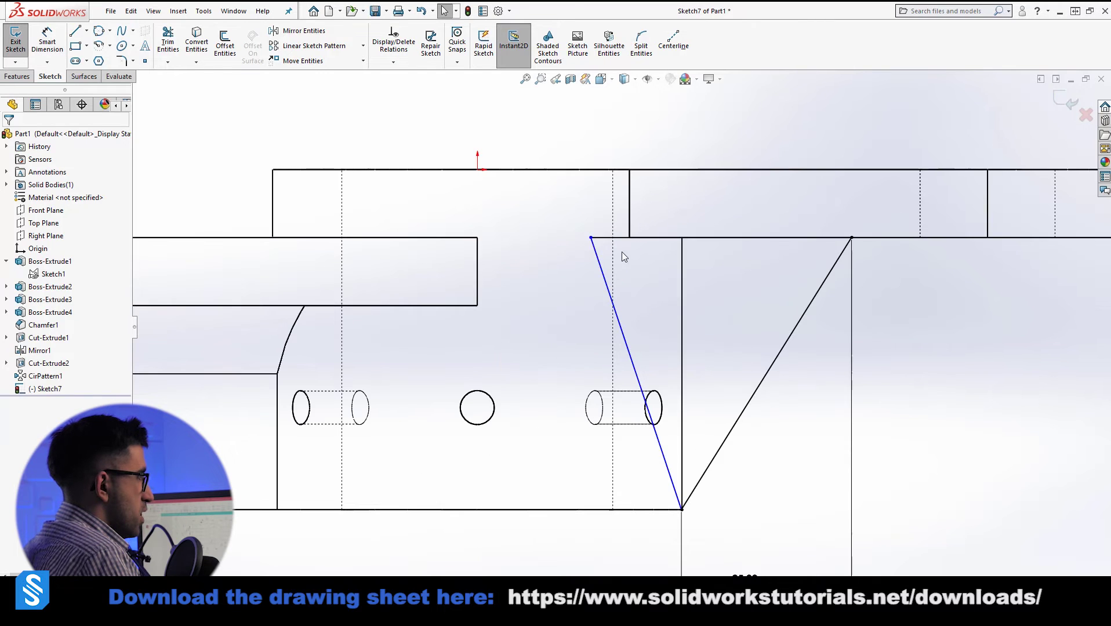
Step: Attach the slanted line's top end to the boss edge and return to shaded-with-edges display
drag(591, 238, 613, 237)
click(586, 283)
scroll(586, 290, up, 3)
scroll(584, 321, down, 3)
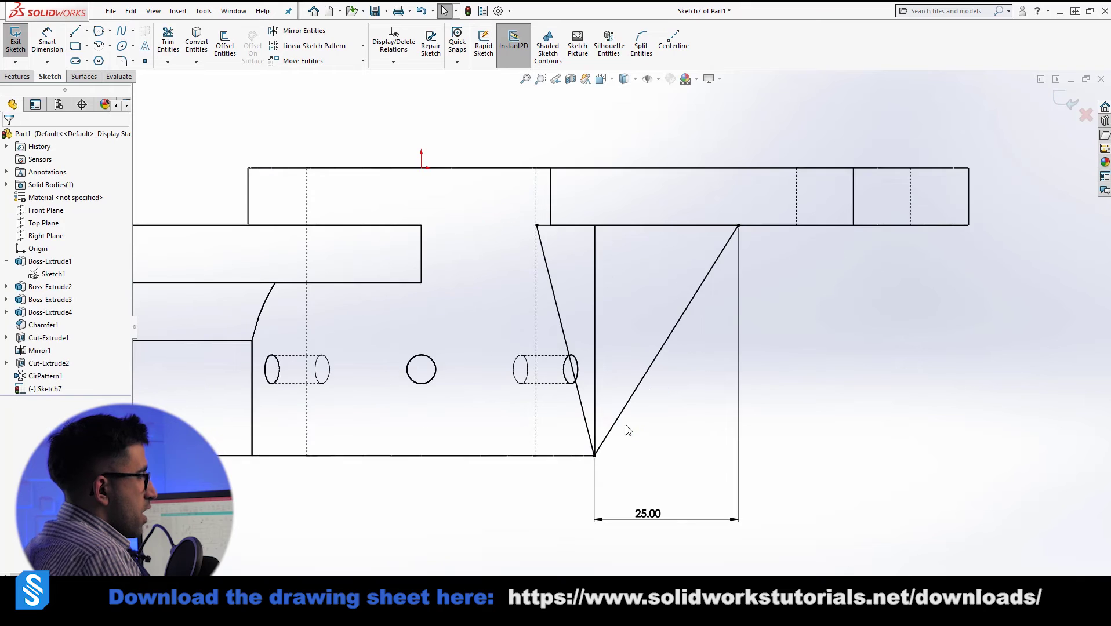
click(636, 81)
click(620, 103)
scroll(672, 313, down, 2)
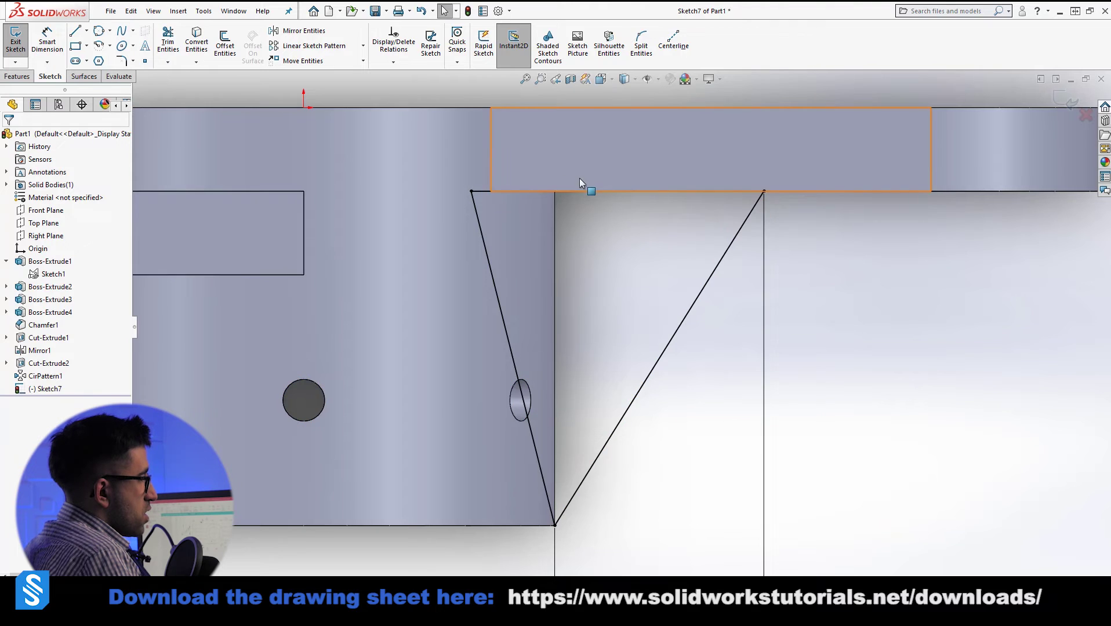
scroll(621, 327, up, 3)
Step: Draw a vertical line from the triangle's bottom corner up to the arm's top edge
right_click(667, 328)
click(960, 315)
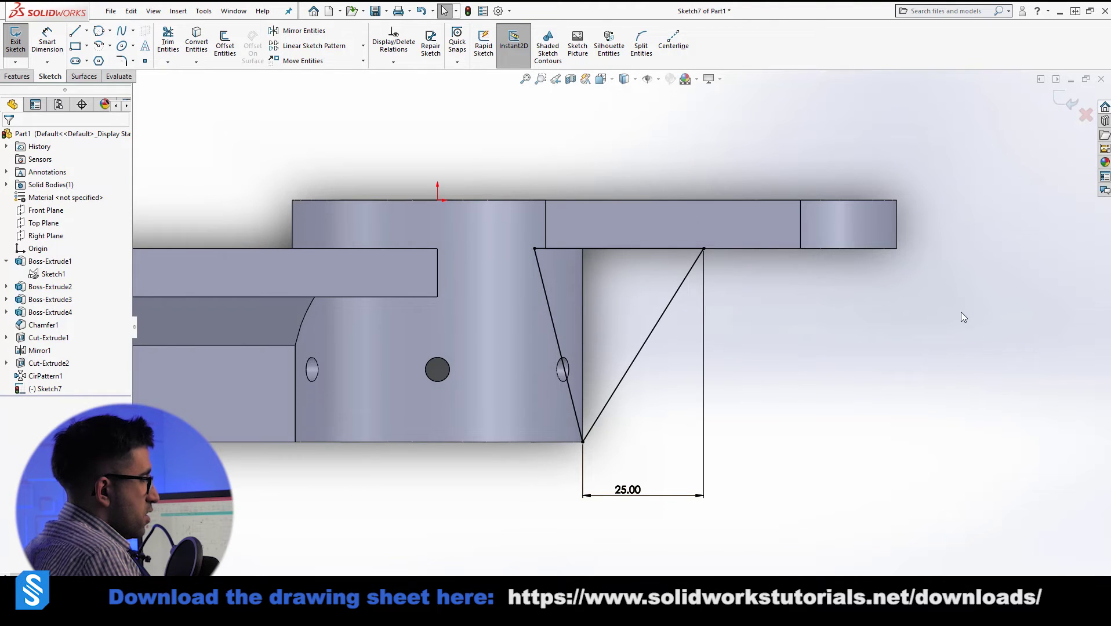
key(l)
click(583, 443)
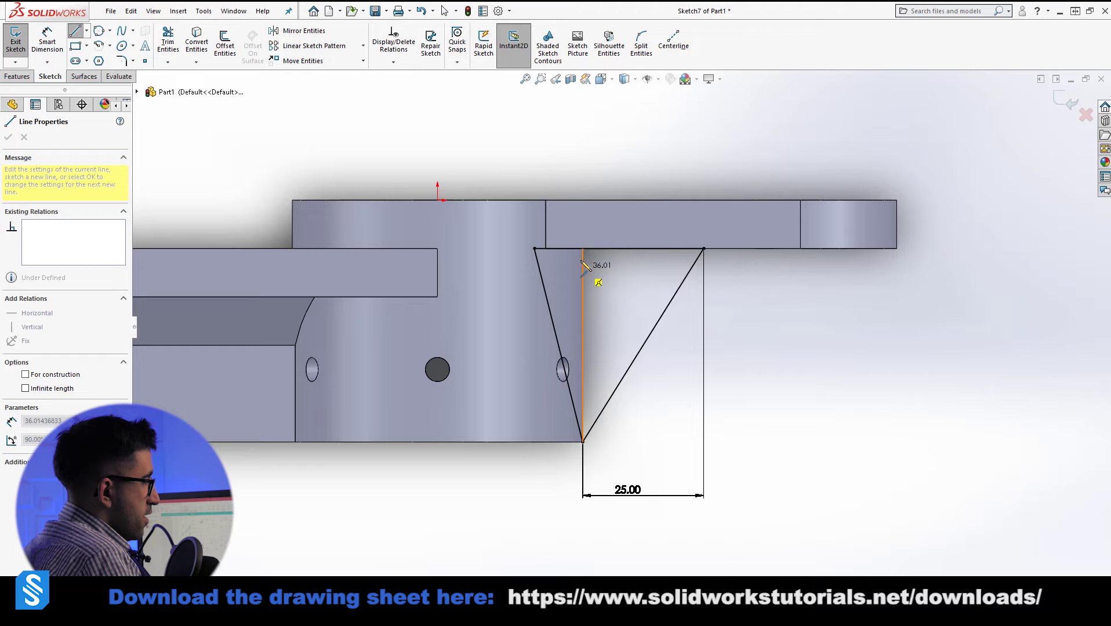
click(582, 249)
key(Escape)
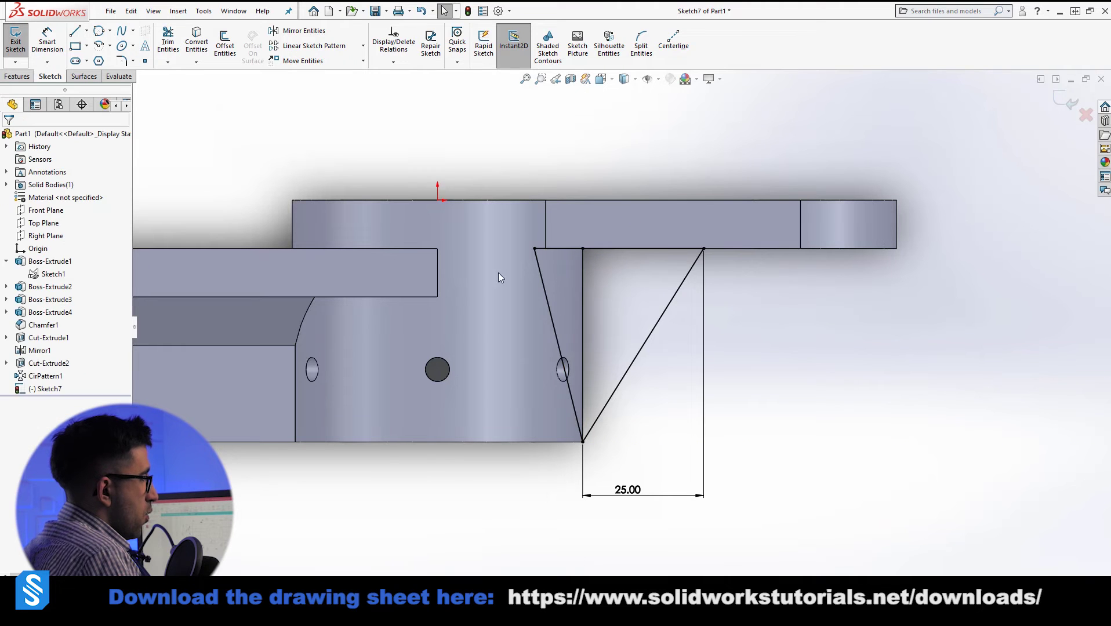
Step: Trim the extra lines around the slanted one and orbit to an angled 3-D view
key(t)
drag(537, 276, 557, 239)
key(Escape)
mouse_move(671, 280)
middle_down()
mouse_move(708, 410)
mouse_move(703, 177)
mouse_move(663, 341)
middle_up()
scroll(617, 326, up, 2)
scroll(643, 295, down, 2)
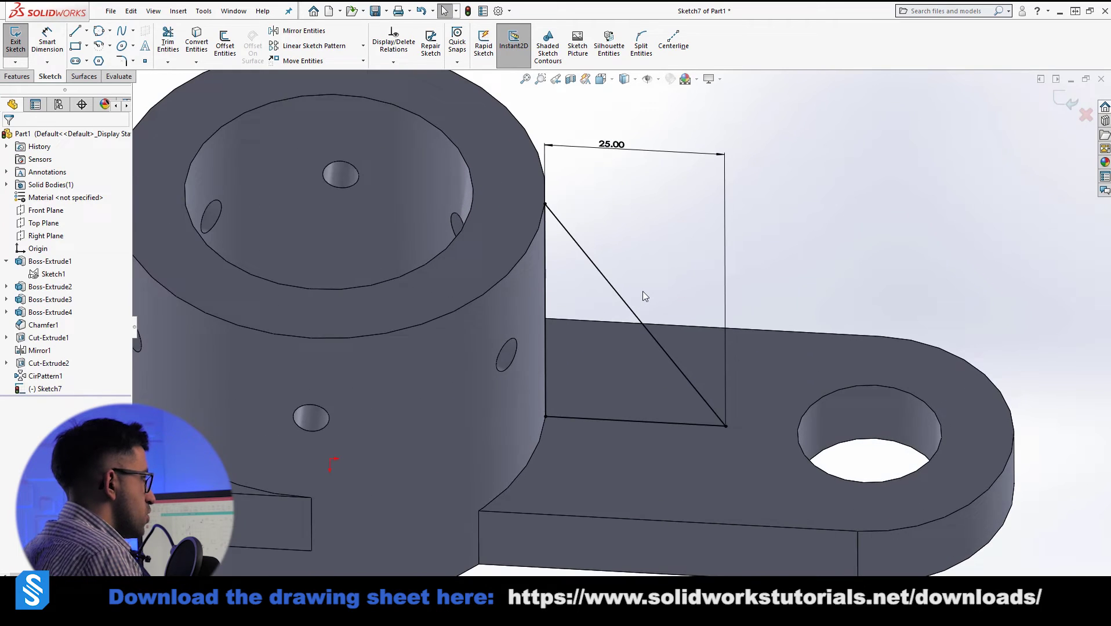
scroll(614, 305, up, 1)
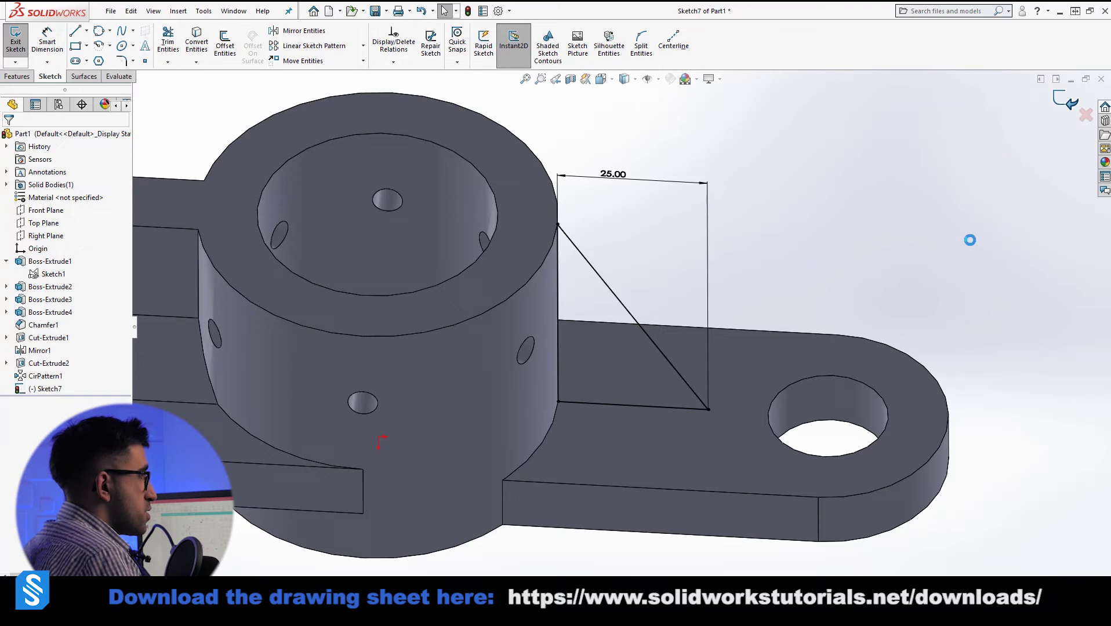
Step: Set the rib thickness to 12 mm, flip its direction, and try to confirm the rib
mouse_move(742, 226)
middle_down()
mouse_move(781, 211)
mouse_move(735, 193)
mouse_move(764, 225)
middle_up()
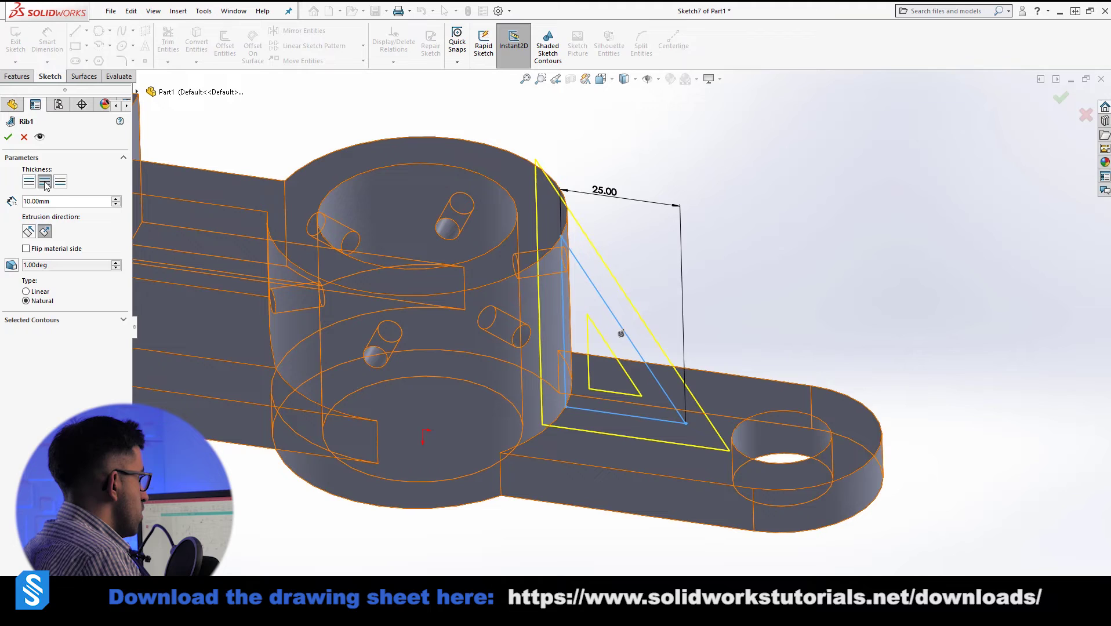
double_click(67, 201)
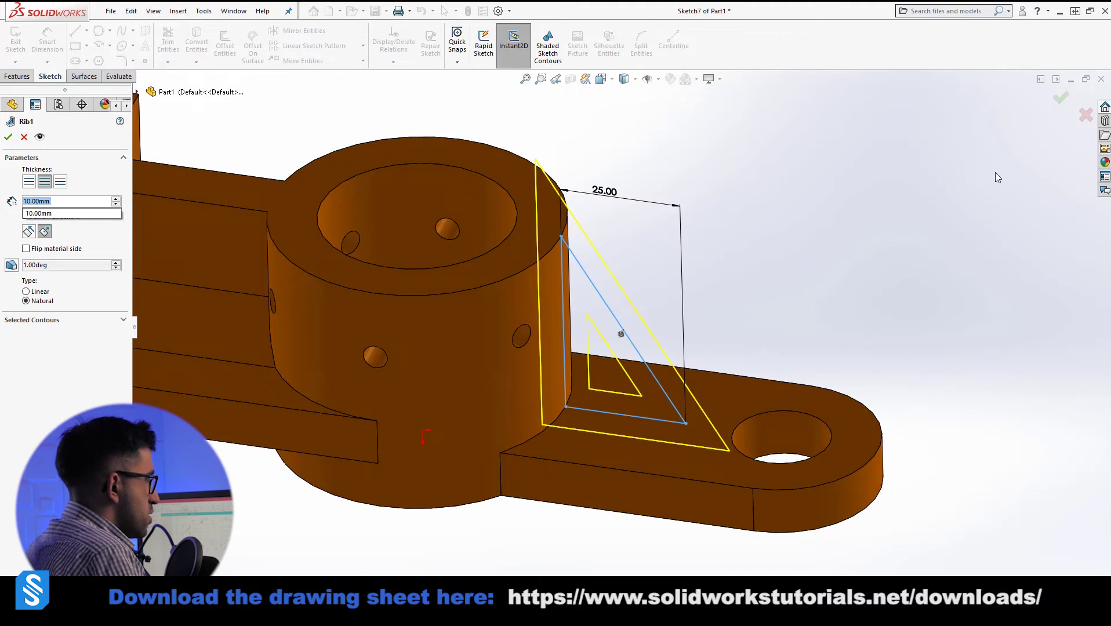
text(12)
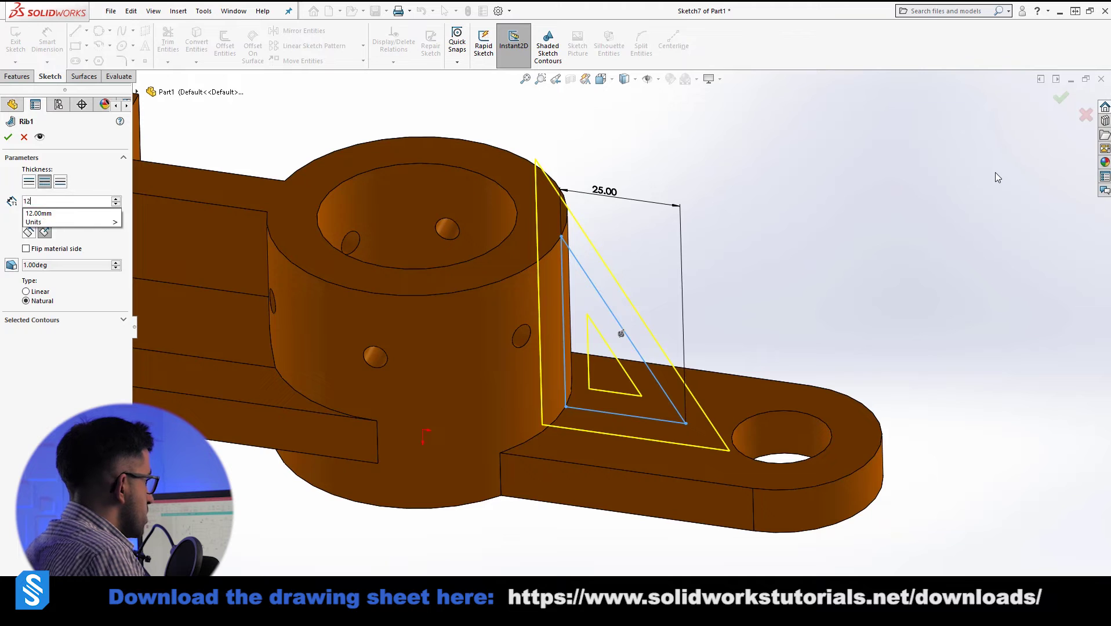
key(Return)
click(28, 232)
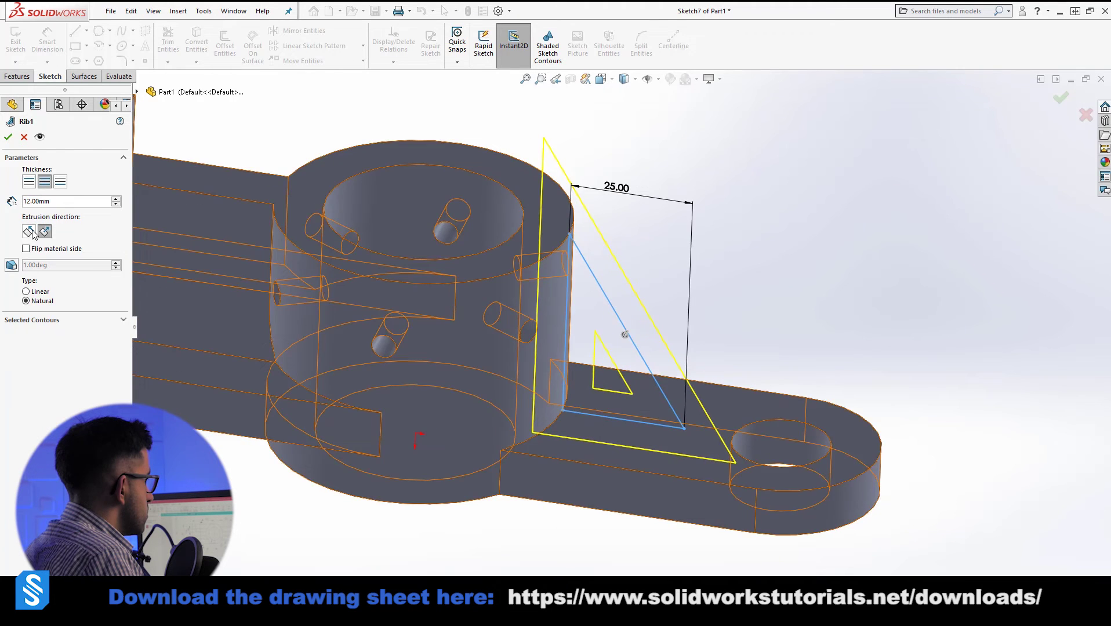
key(ctrl+5)
middle_drag(585, 444, 615, 293)
scroll(561, 342, up, 5)
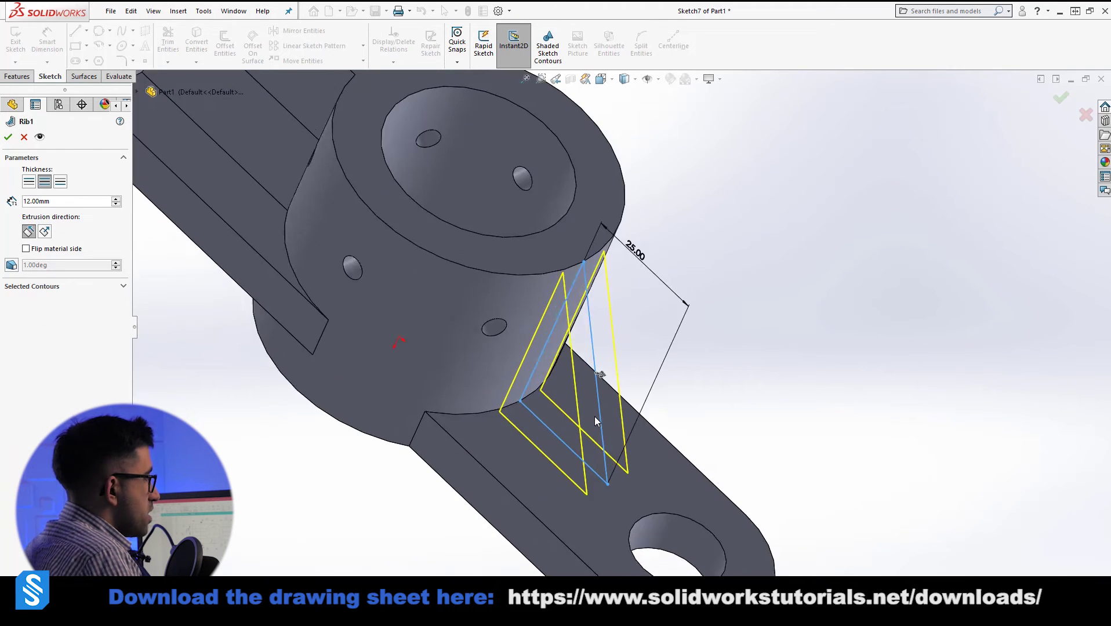
click(8, 138)
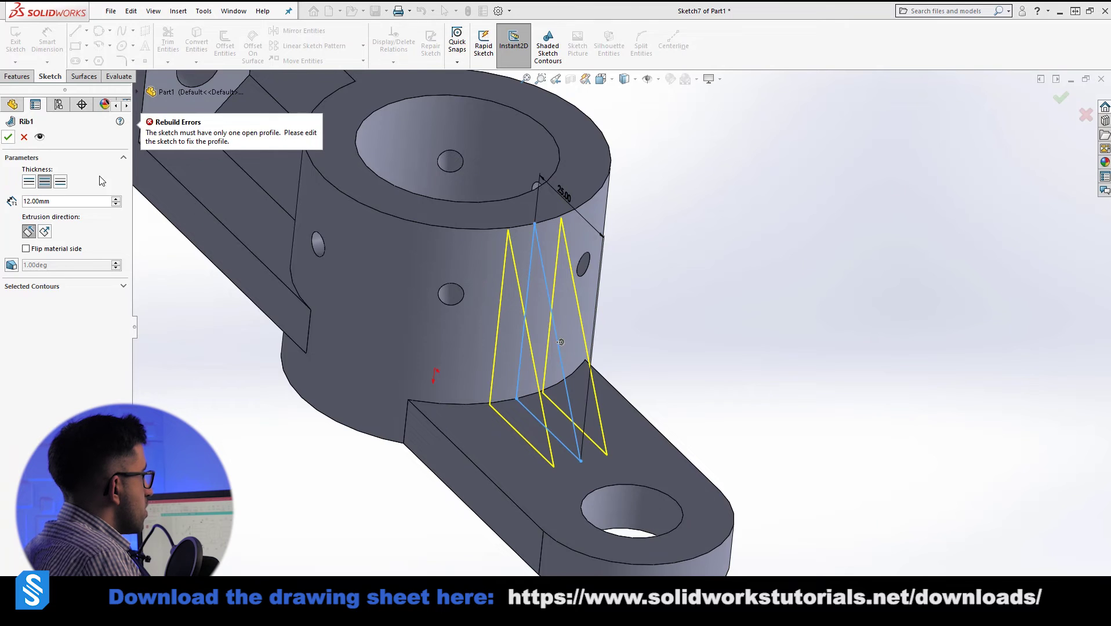
Step: Inspect the model from above and an angled view, then cancel the failing rib
scroll(447, 432, down, 3)
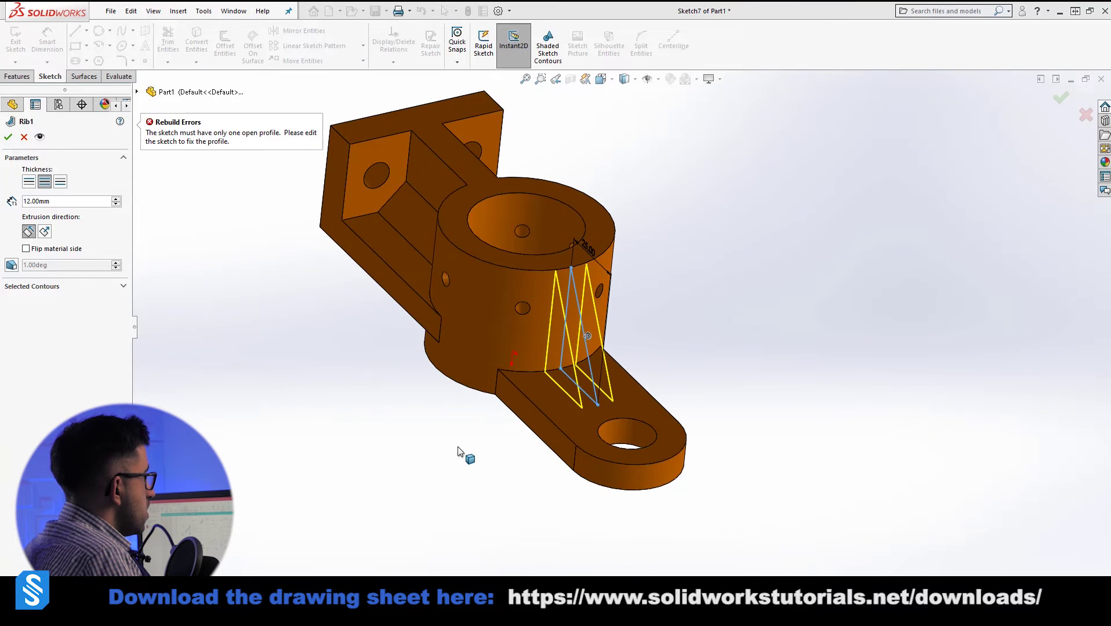
scroll(579, 244, up, 2)
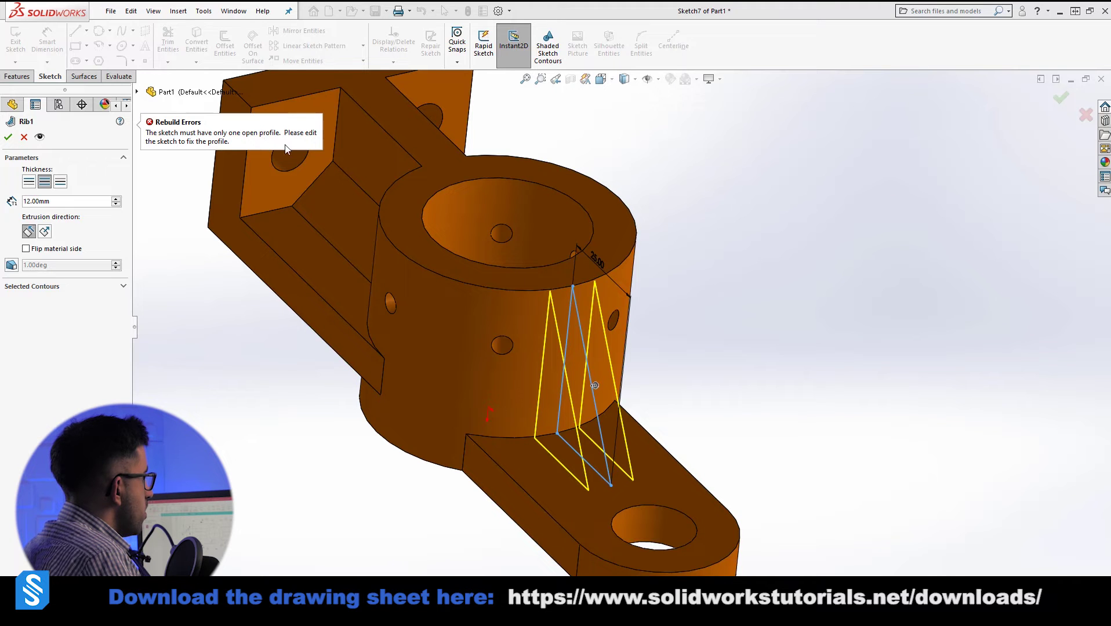
mouse_move(682, 420)
middle_down()
mouse_move(623, 366)
mouse_move(707, 405)
mouse_move(714, 565)
middle_up()
key(ctrl+7)
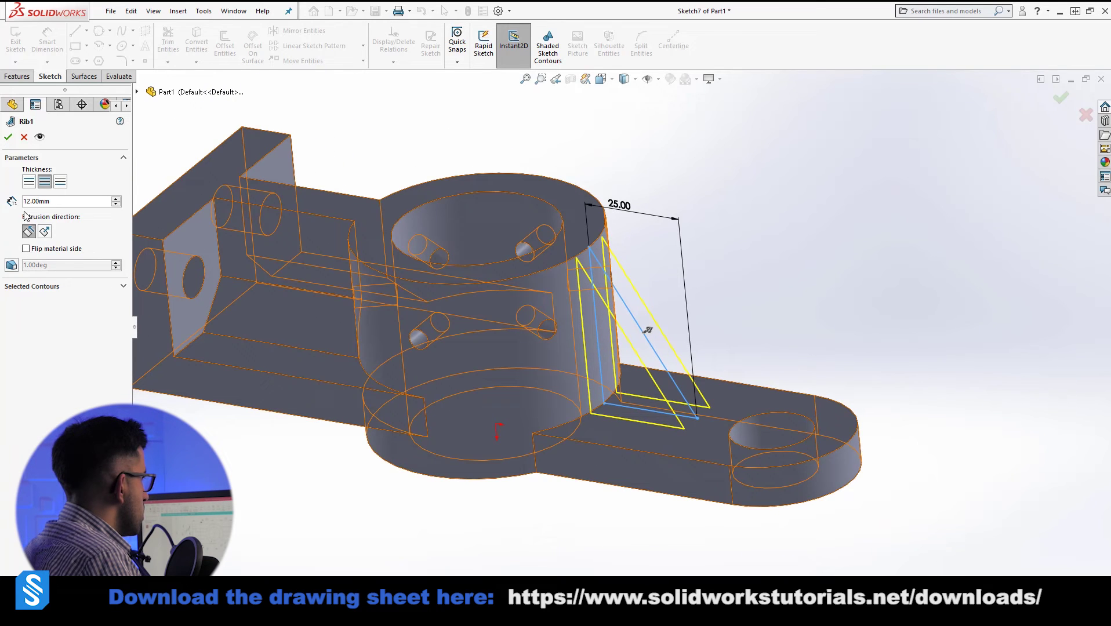
click(24, 137)
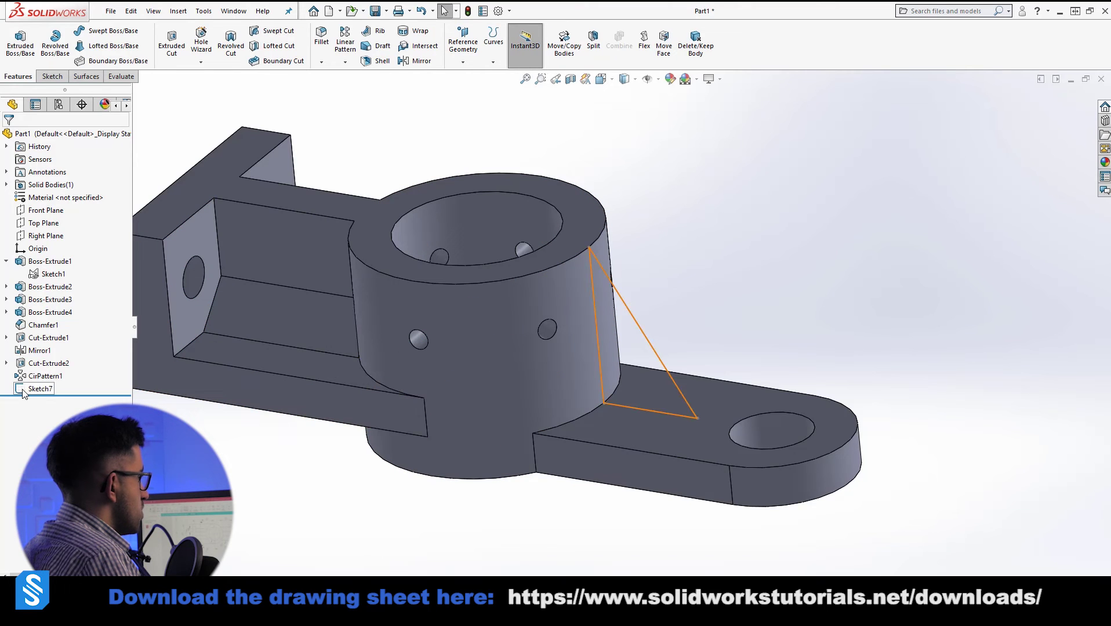
Step: Exit the triangle sketch and extrude it Mid Plane at 12 mm thickness
click(40, 389)
click(20, 54)
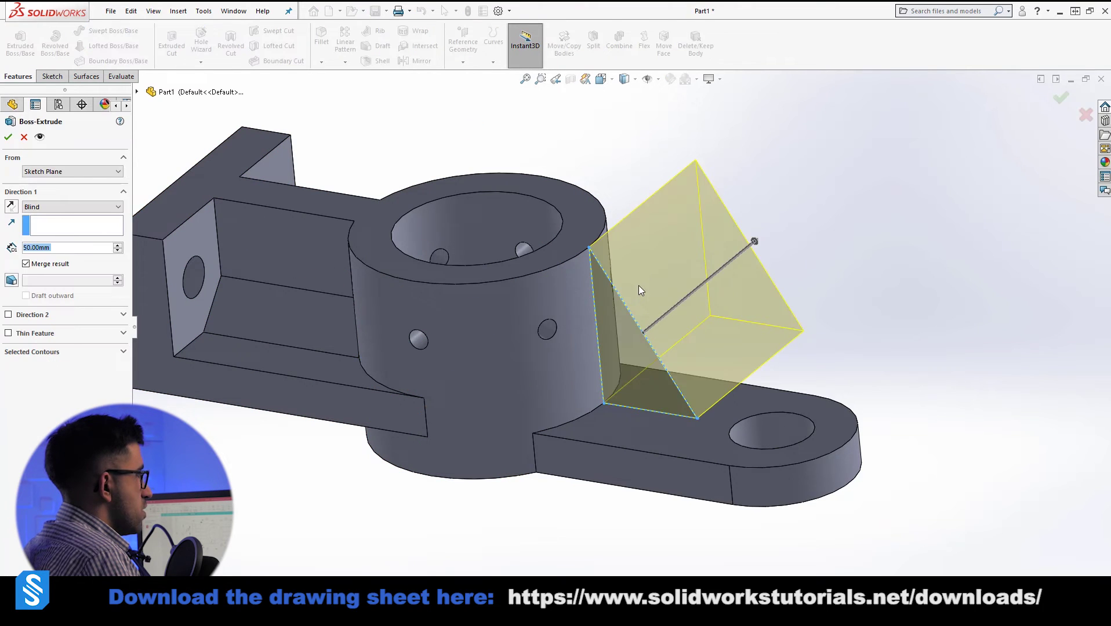
click(70, 206)
click(70, 258)
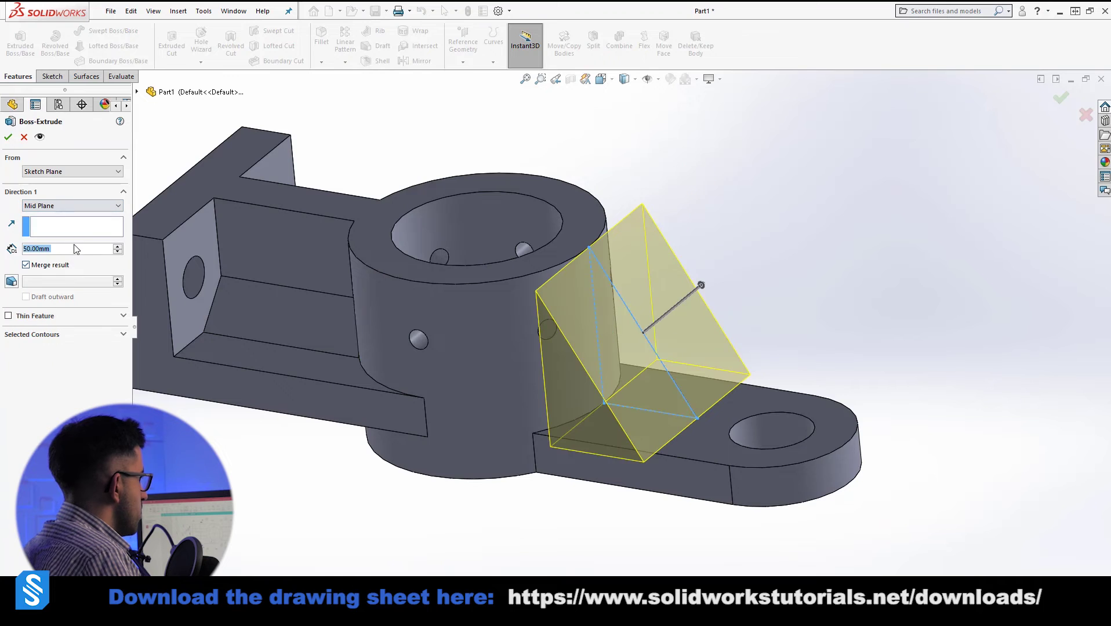
text(12)
key(Return)
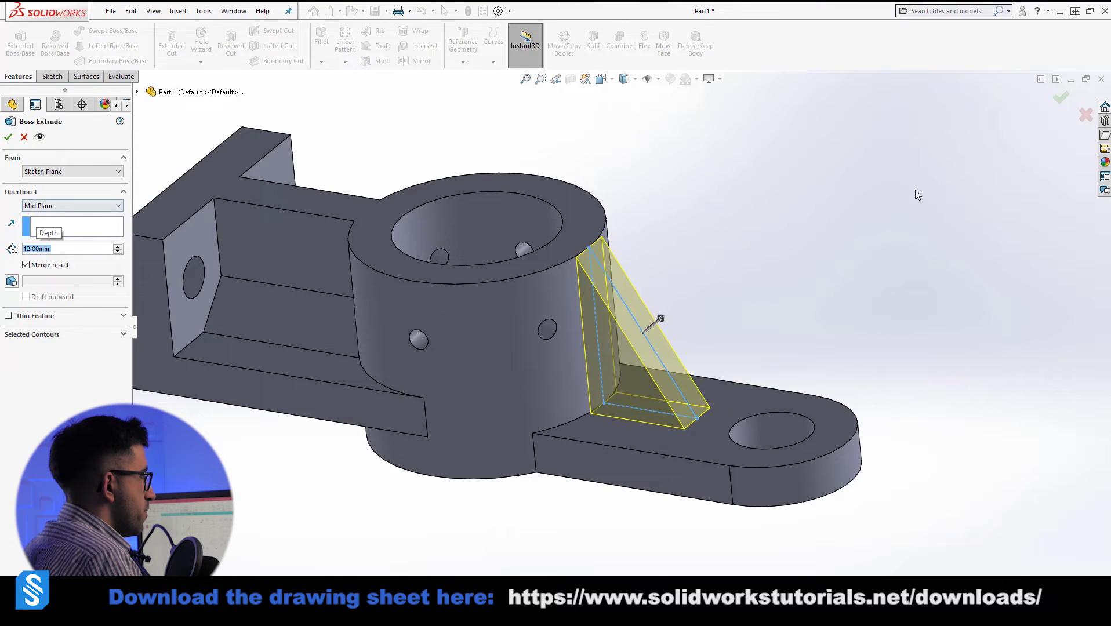
scroll(697, 308, down, 2)
scroll(531, 248, down, 2)
middle_drag(543, 249, 526, 298)
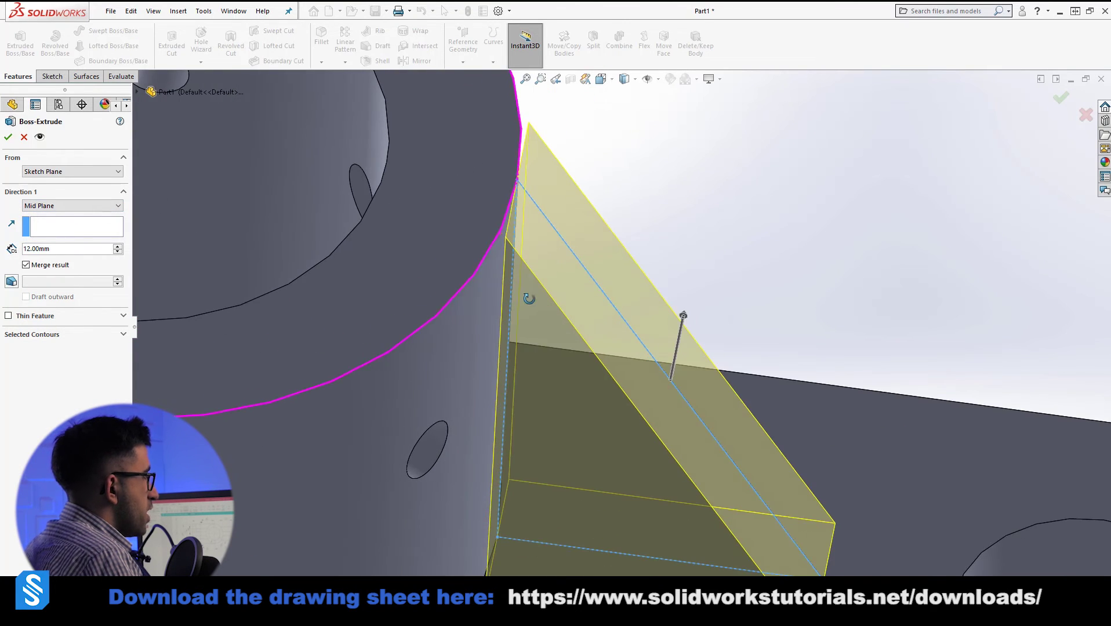
scroll(545, 366, up, 4)
scroll(545, 365, up, 2)
scroll(408, 276, down, 3)
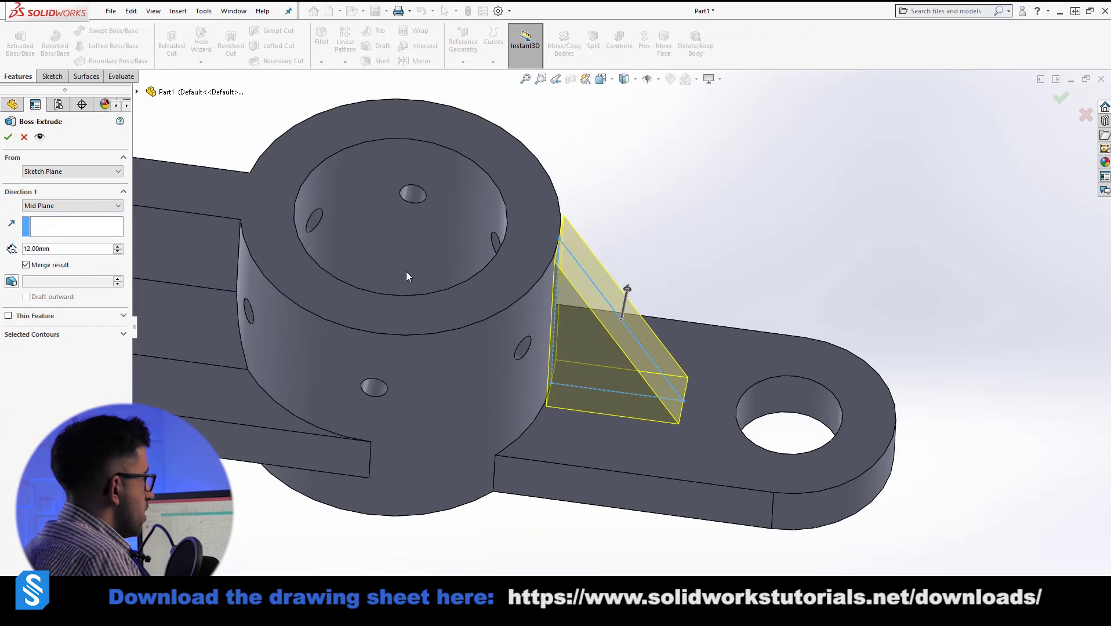
Step: Uncheck Merge result, accept the extrusion as a separate body, and orbit around it
click(4, 142)
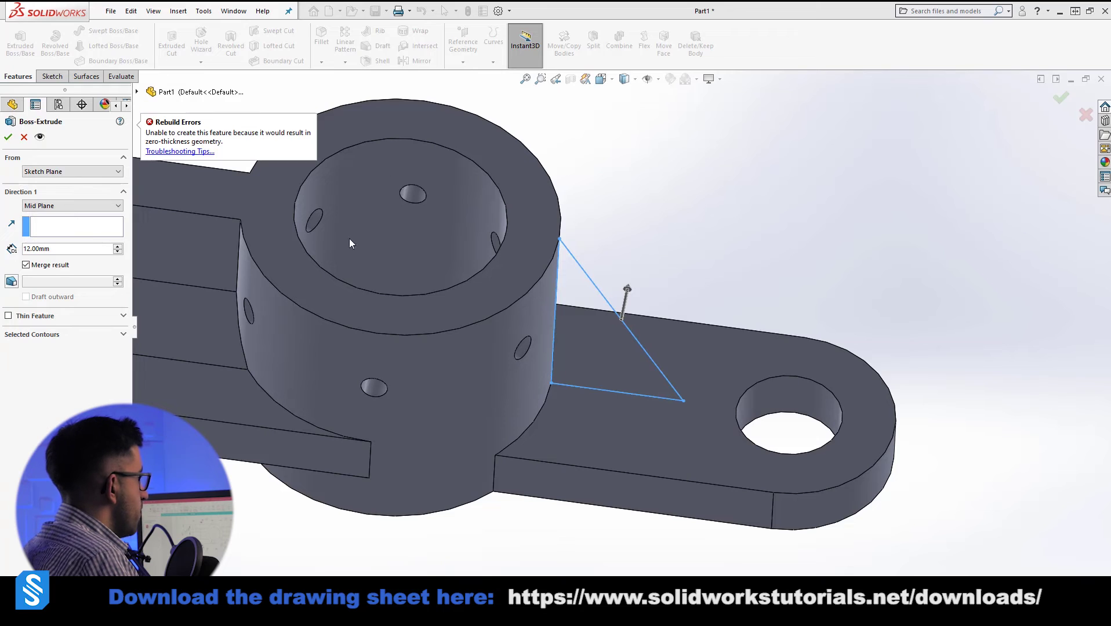
click(50, 265)
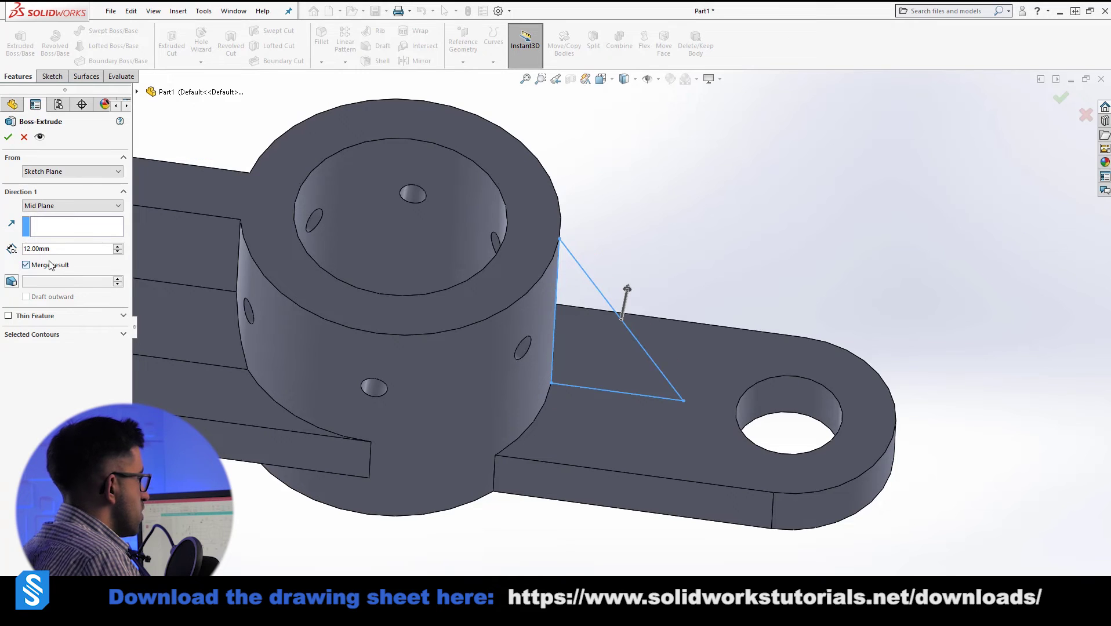
click(8, 137)
scroll(613, 293, down, 6)
mouse_move(560, 302)
middle_down()
mouse_move(609, 183)
mouse_move(553, 301)
middle_up()
scroll(528, 235, down, 8)
mouse_move(507, 255)
middle_down()
mouse_move(496, 228)
mouse_move(560, 309)
mouse_move(552, 322)
mouse_move(524, 265)
mouse_move(550, 294)
middle_up()
click(558, 314)
click(523, 265)
scroll(549, 294, up, 5)
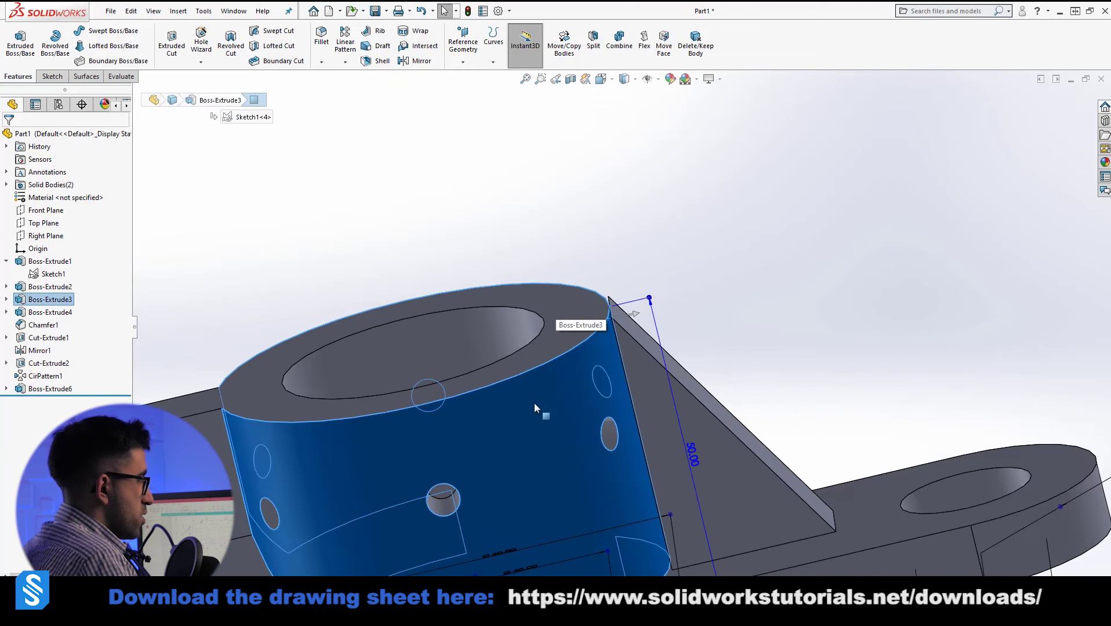
click(593, 236)
scroll(603, 339, down, 5)
middle_drag(625, 304, 591, 420)
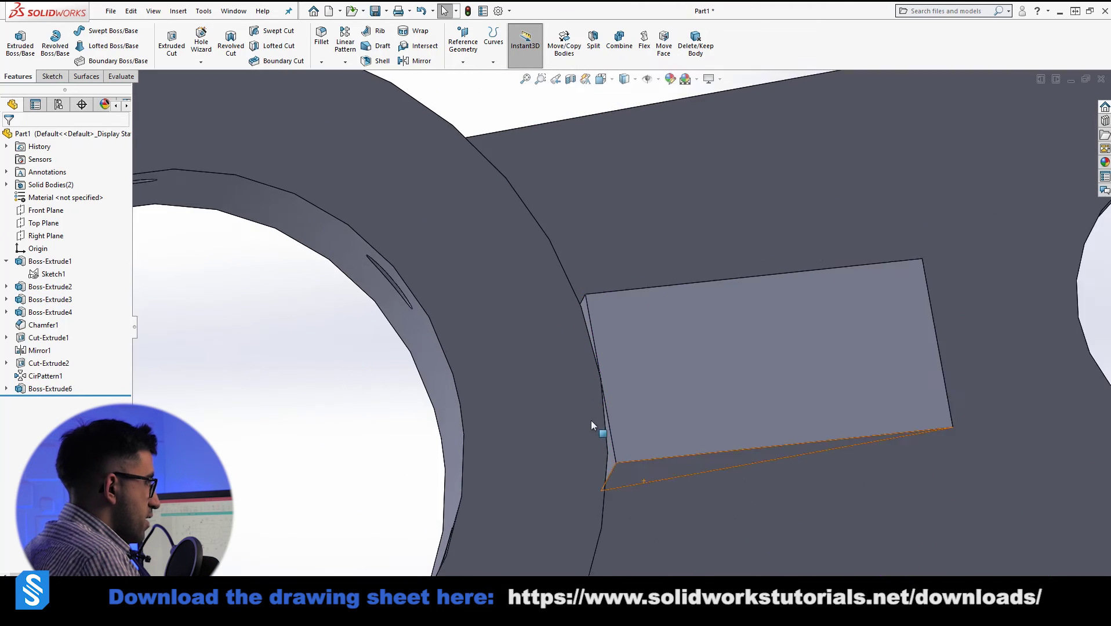
scroll(704, 346, down, 5)
mouse_move(632, 235)
middle_down()
mouse_move(577, 157)
mouse_move(602, 169)
middle_up()
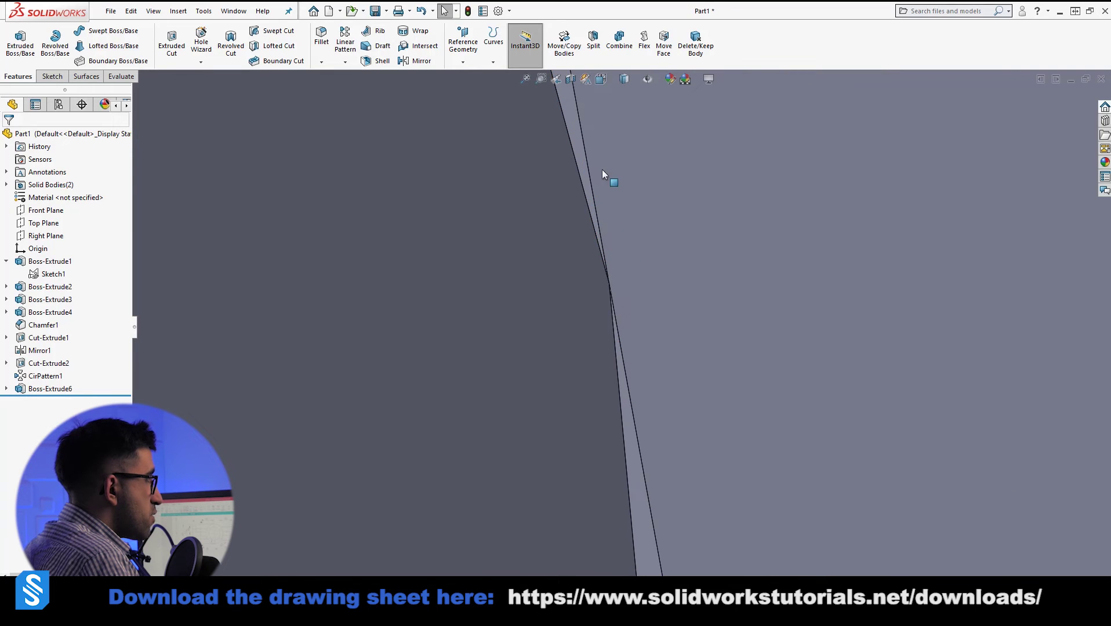
click(579, 134)
click(591, 229)
scroll(629, 267, up, 5)
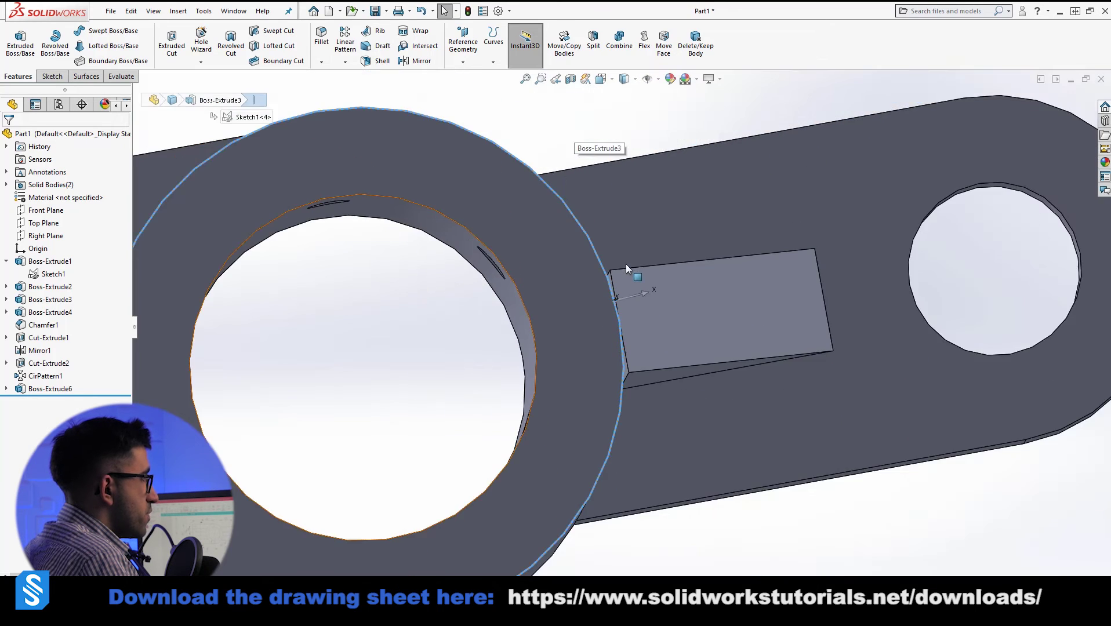
scroll(612, 268, down, 5)
click(614, 210)
scroll(679, 361, up, 5)
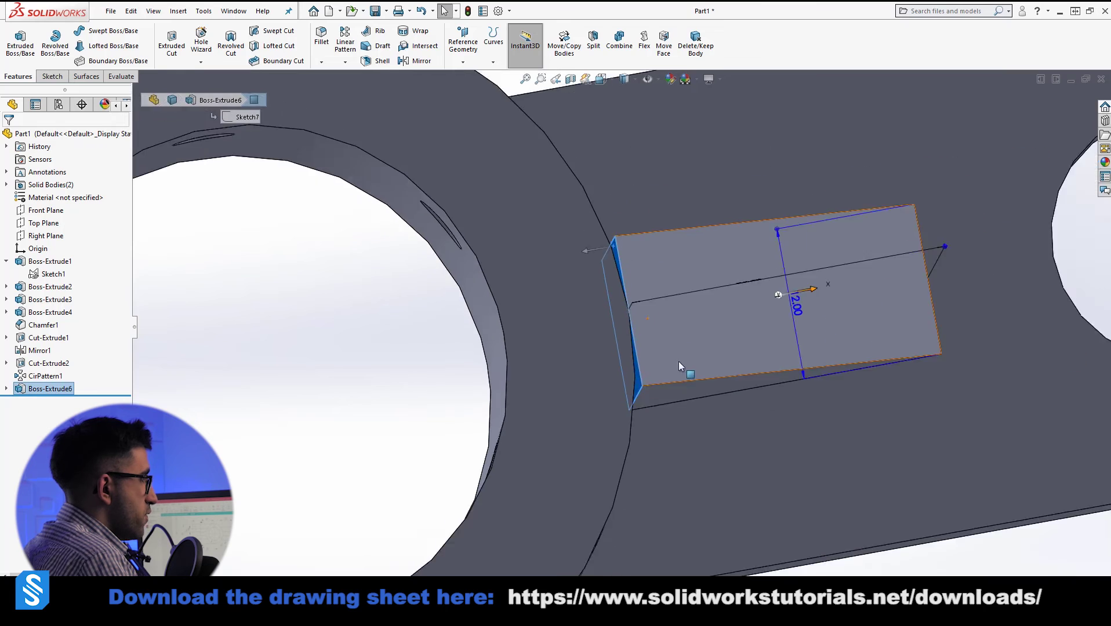
middle_drag(679, 362, 669, 242)
scroll(690, 290, down, 5)
scroll(627, 162, down, 5)
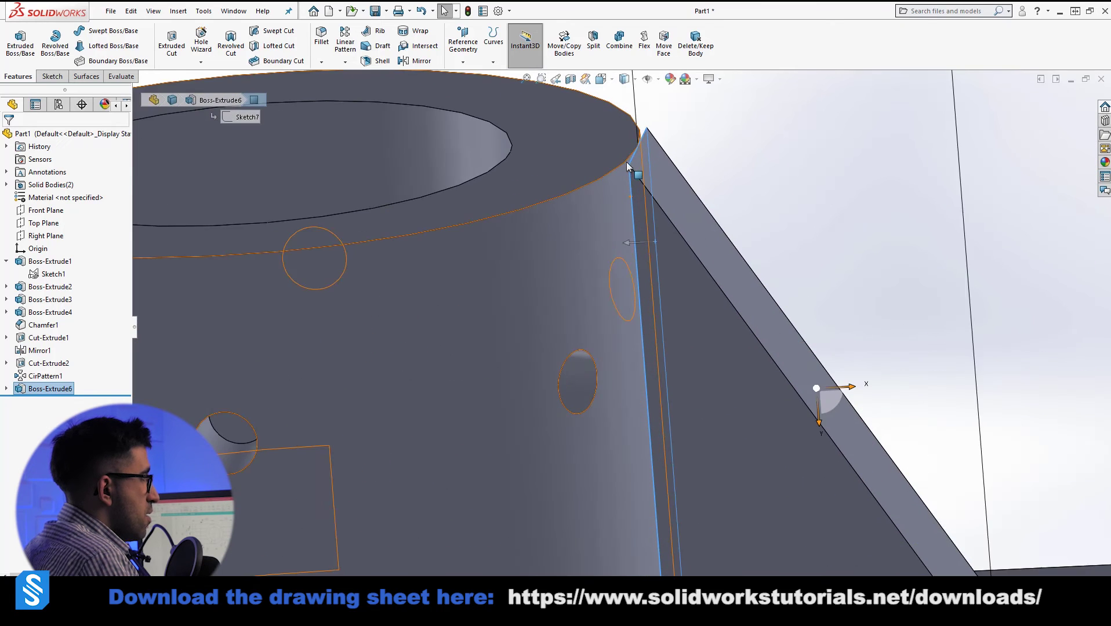
middle_drag(627, 161, 634, 278)
click(605, 294)
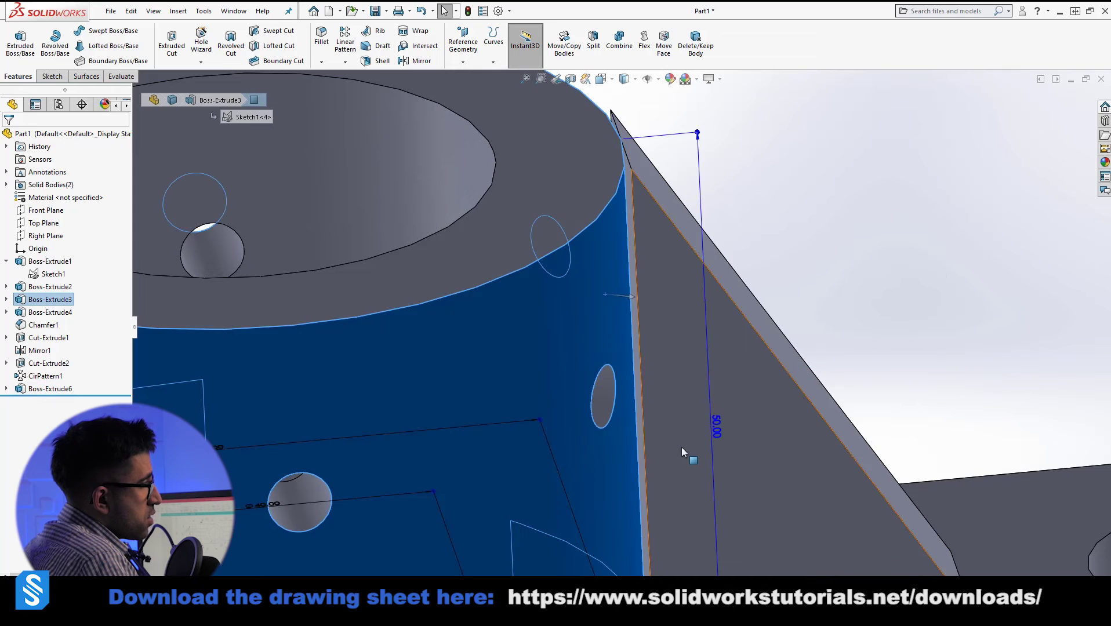
scroll(608, 225, down, 3)
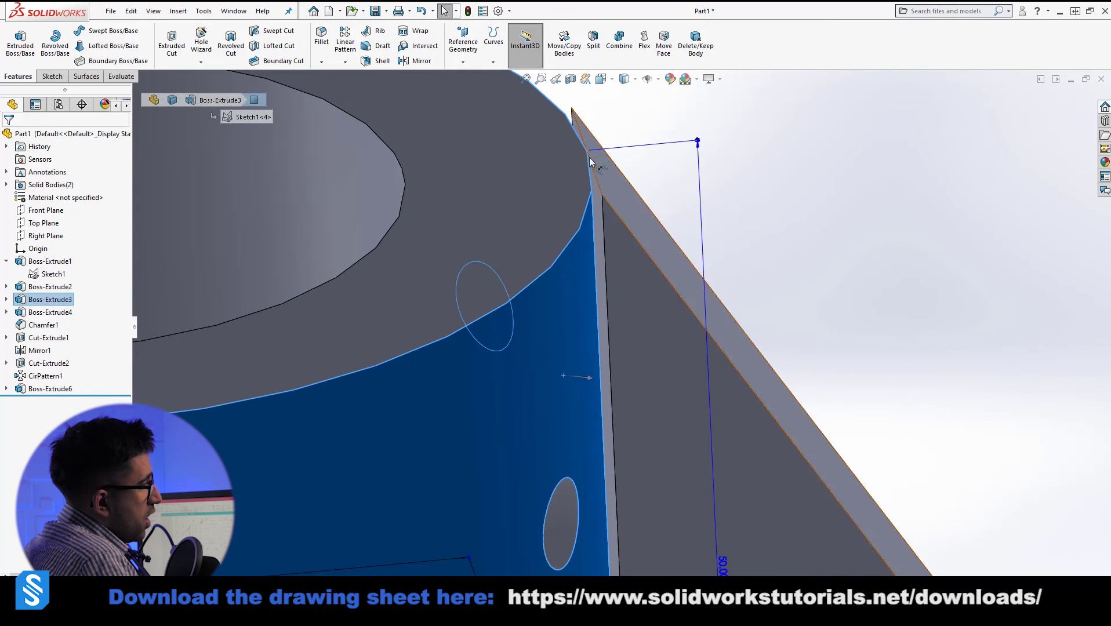
scroll(624, 329, up, 5)
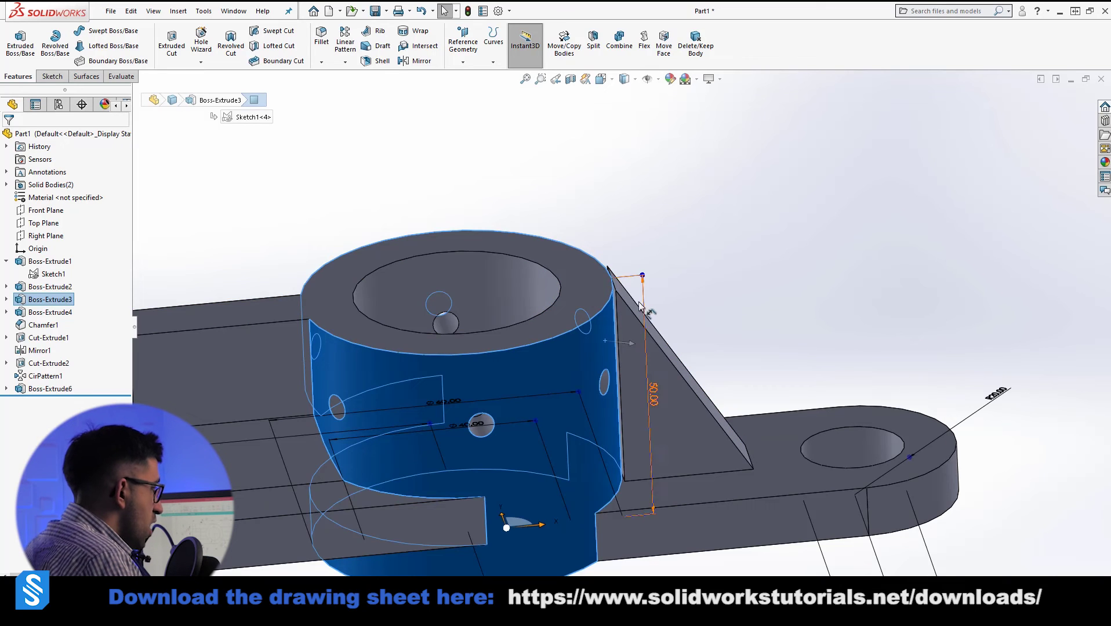
click(745, 212)
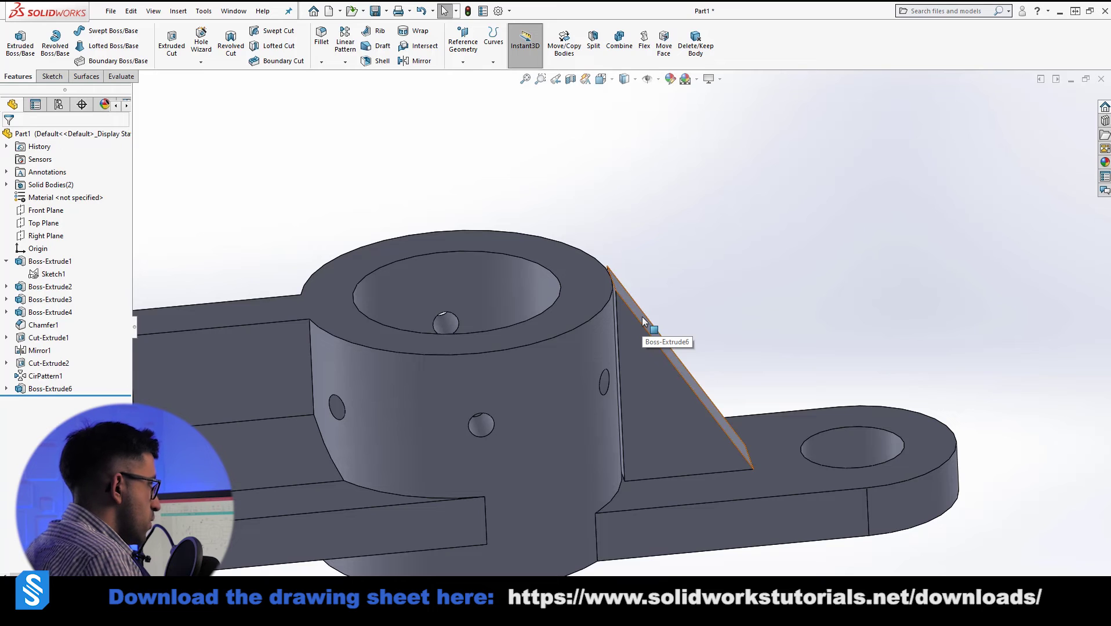
middle_drag(690, 386, 675, 478)
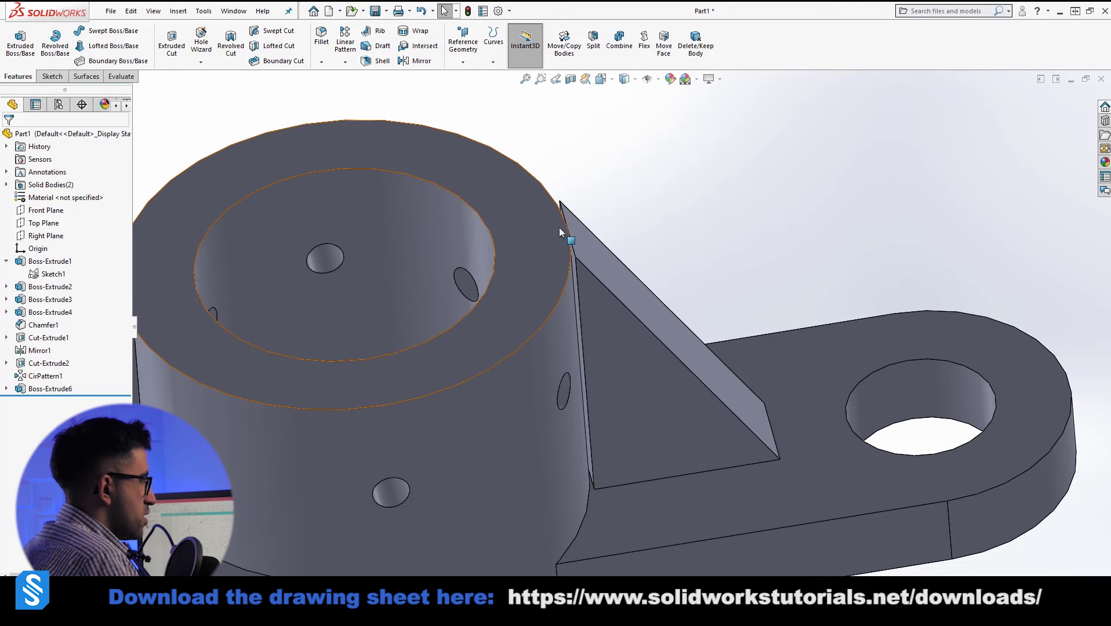
scroll(653, 312, up, 5)
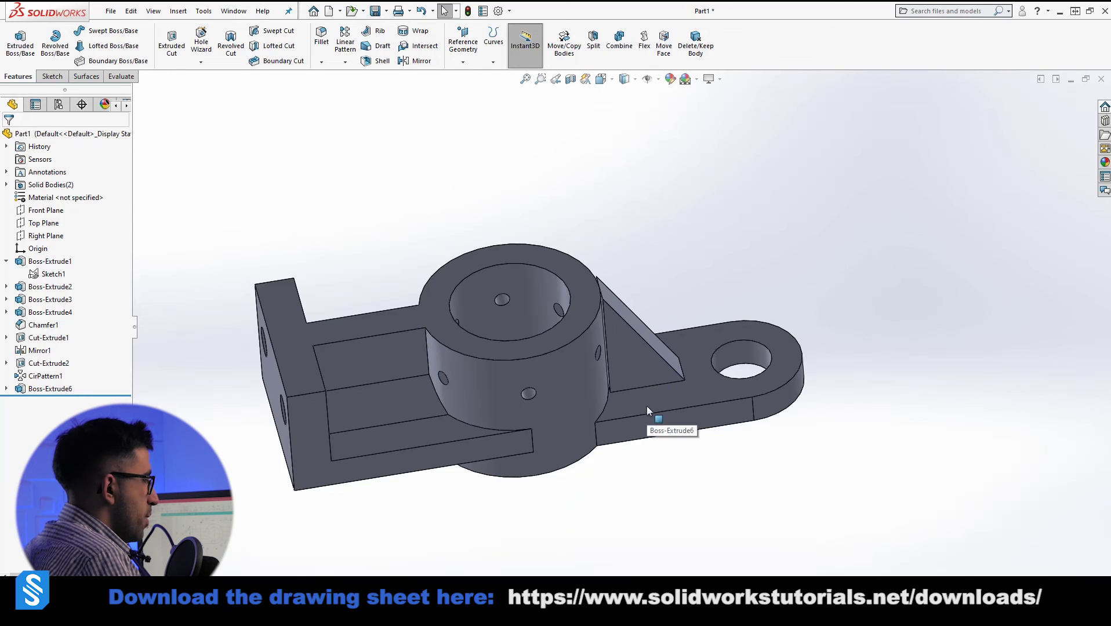
scroll(624, 338, down, 5)
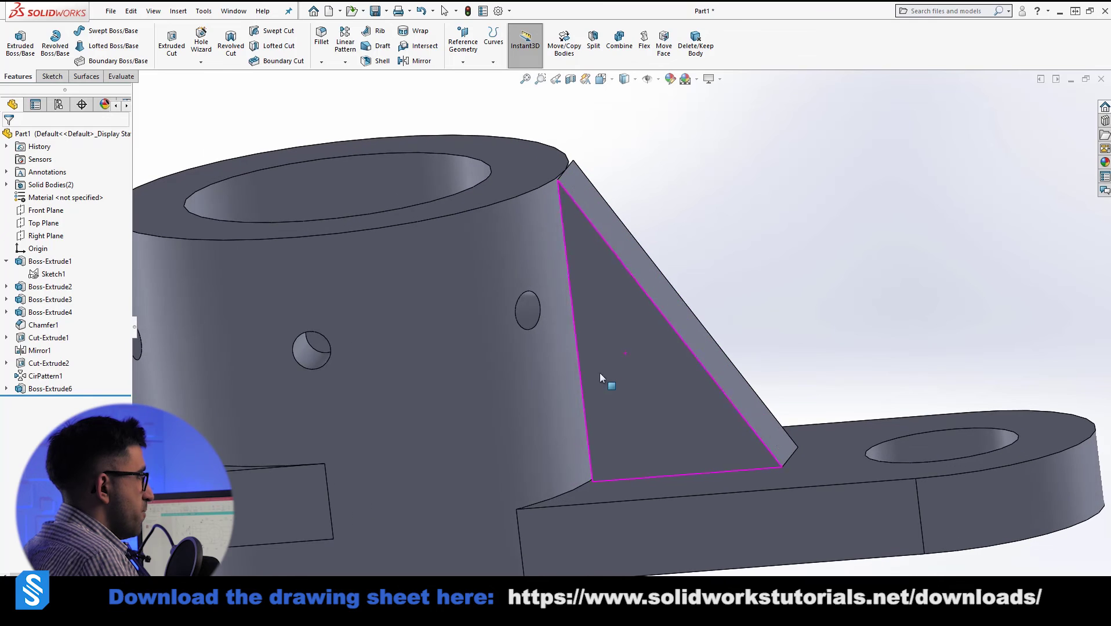
Step: Reopen Sketch7 under Boss-Extrude6 for editing and view it face-on
click(622, 357)
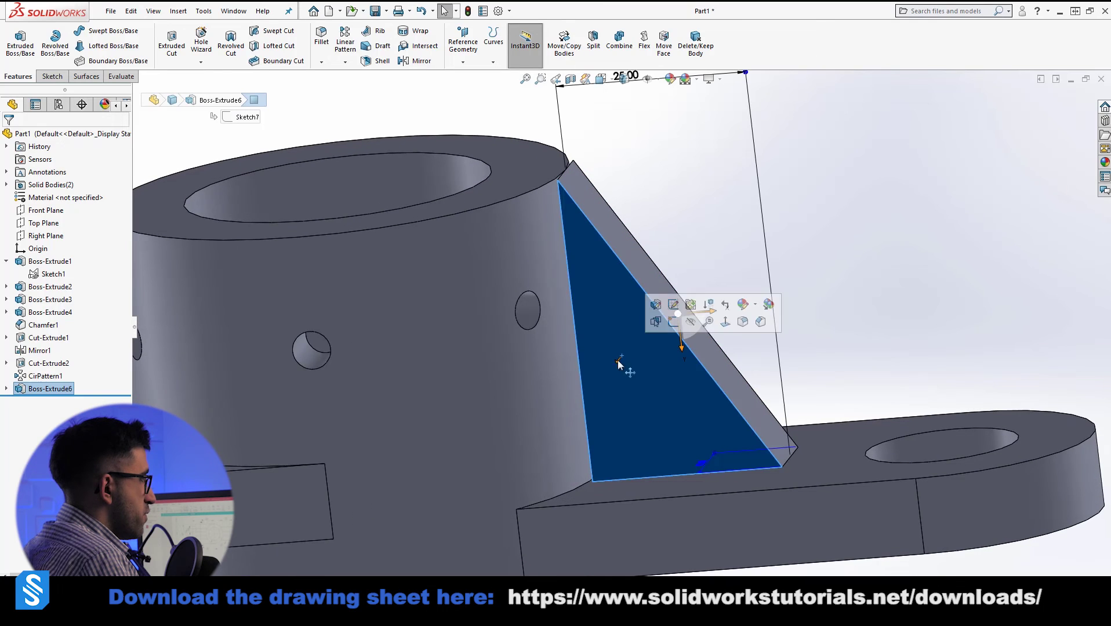
click(6, 388)
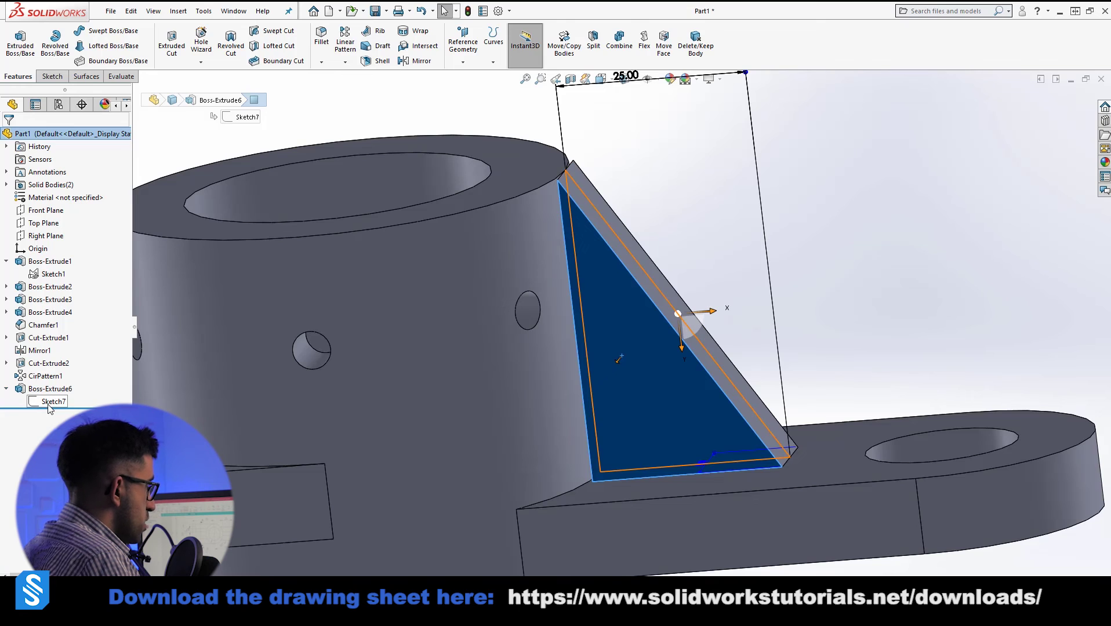
click(52, 402)
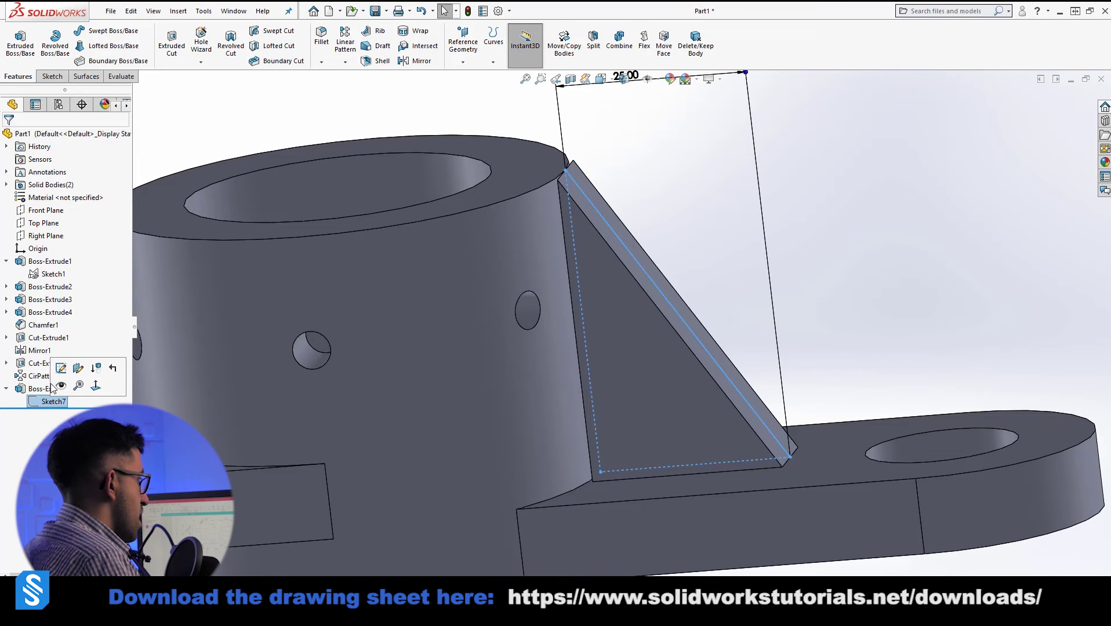
click(60, 370)
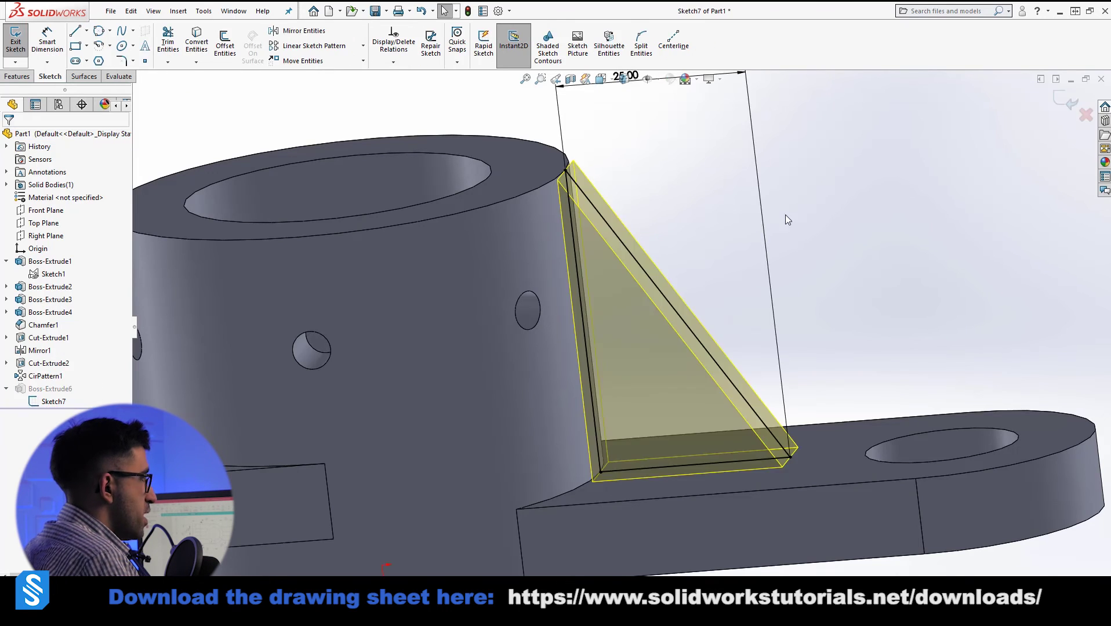
key(space)
click(864, 284)
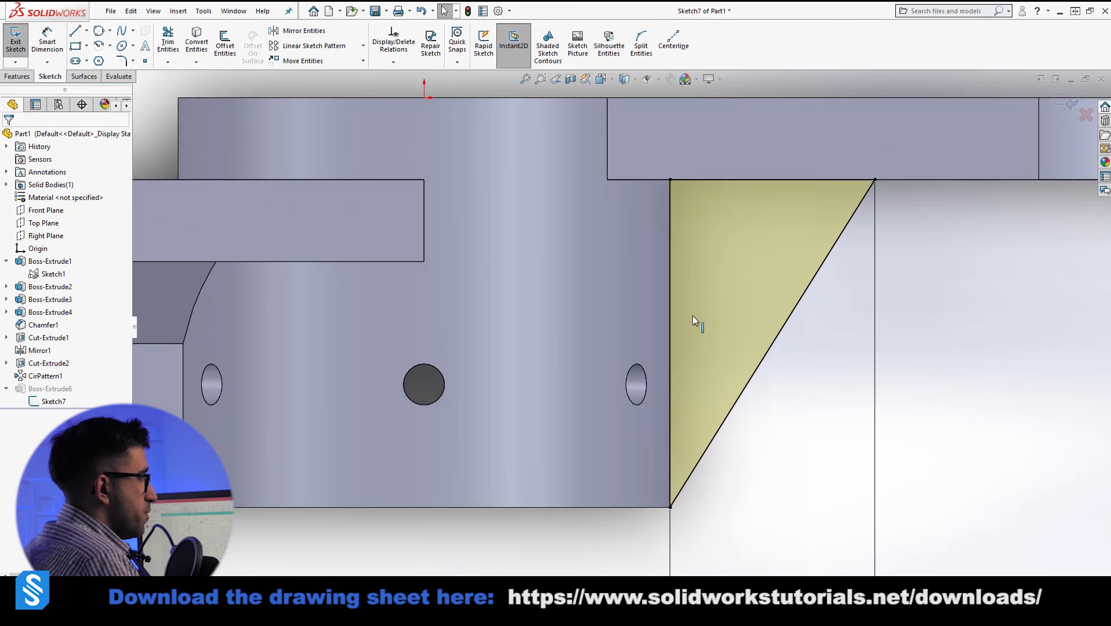
Step: Draw a line from the triangle's bottom corner to the cylinder's top edge, trim the leftover segment, and zoom to fit
click(75, 31)
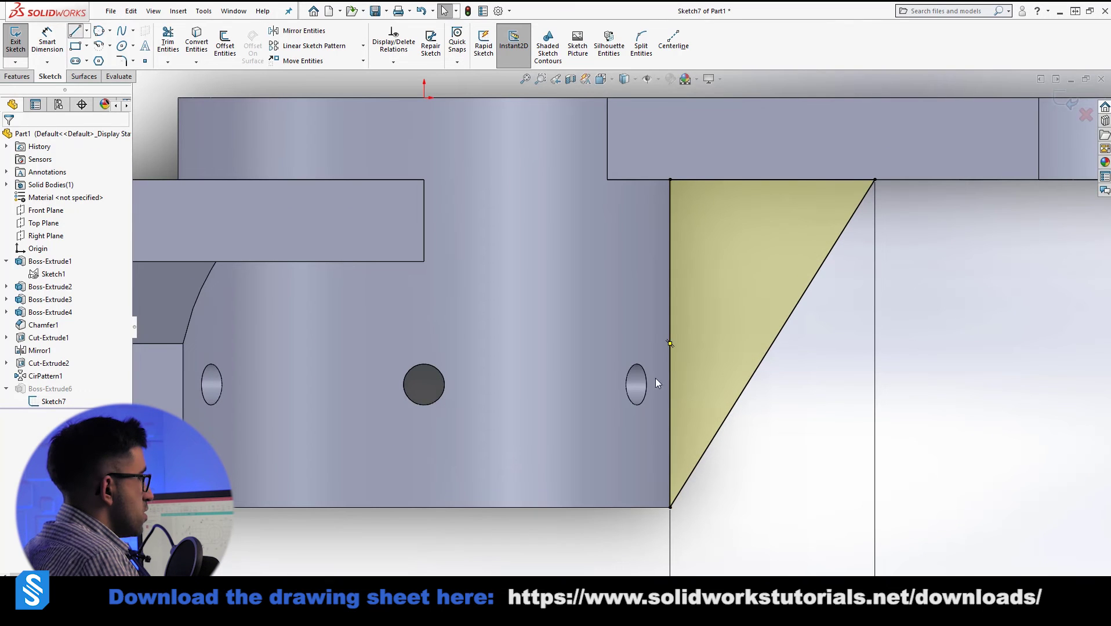
click(670, 506)
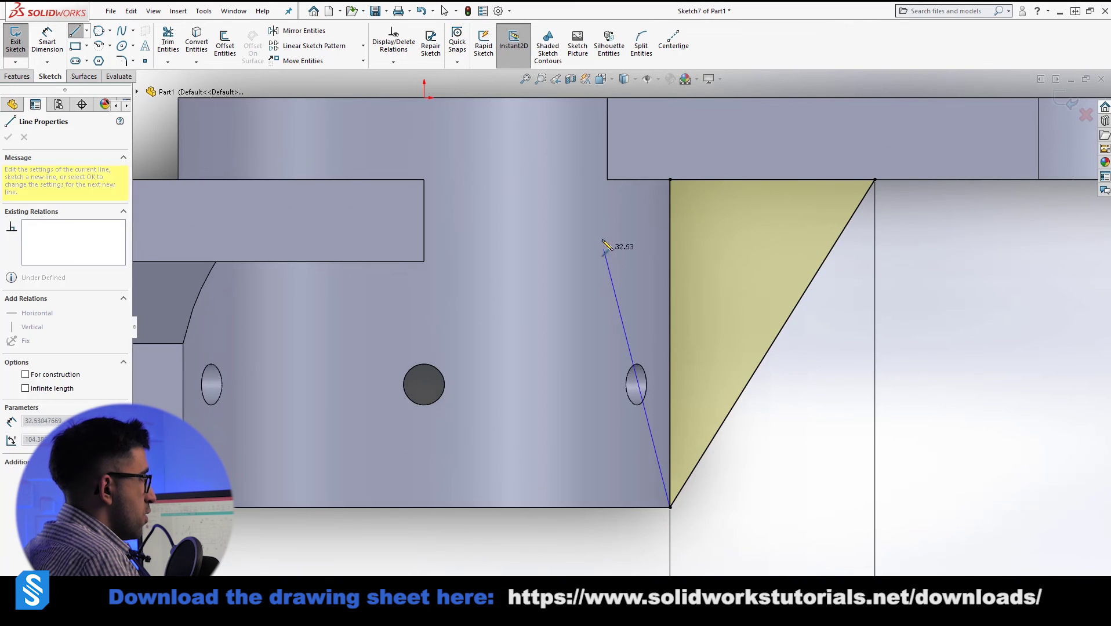
click(608, 180)
key(Escape)
key(Escape)
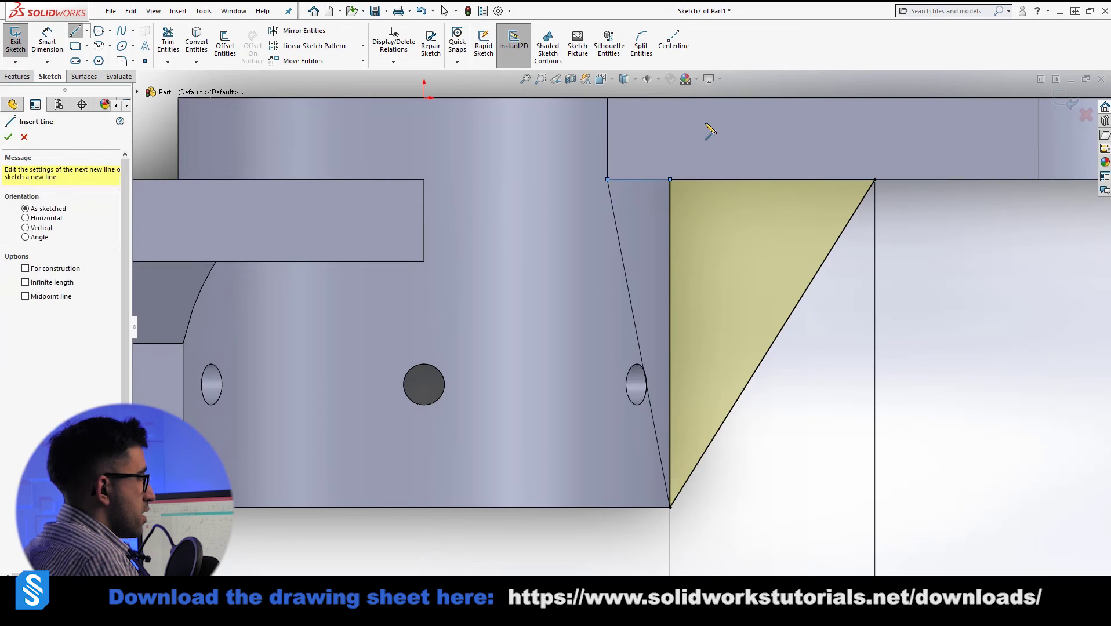
click(158, 41)
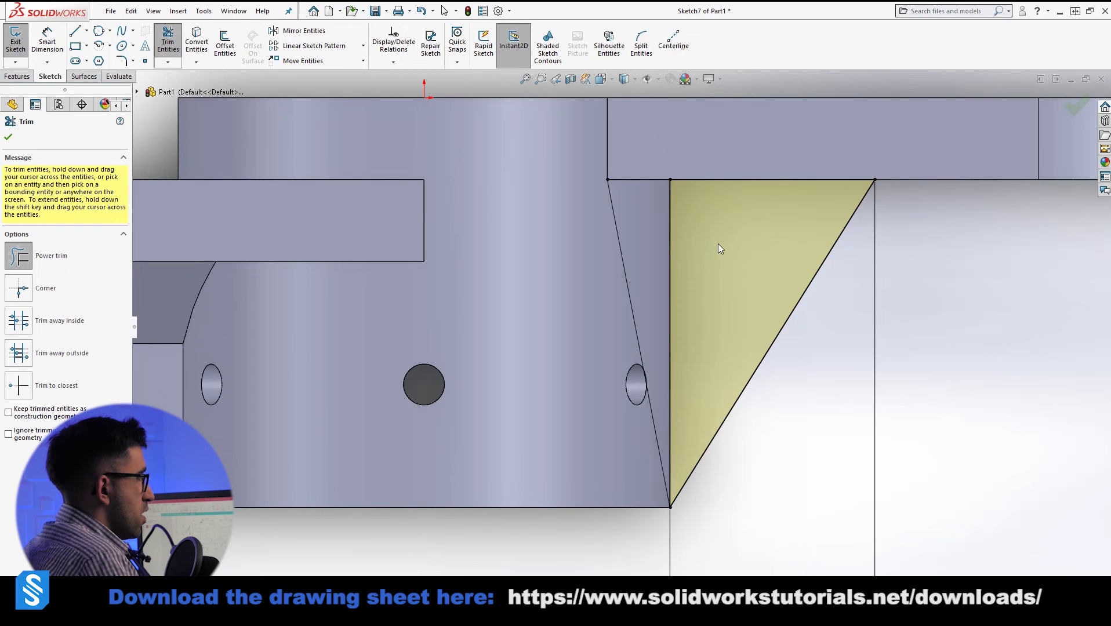
key(Escape)
key(f)
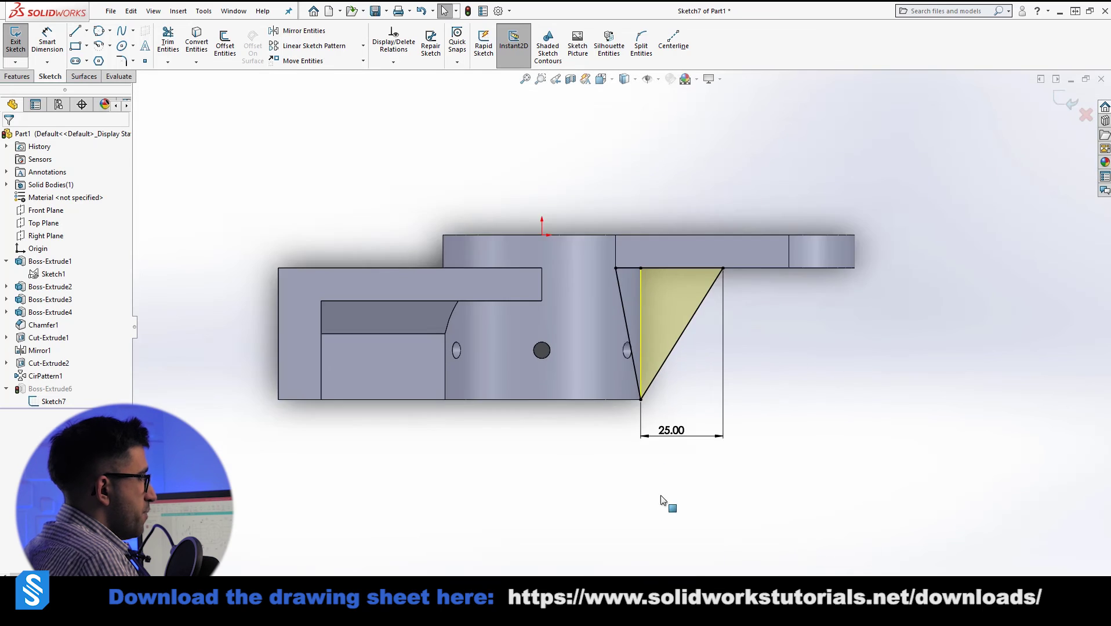
mouse_move(665, 504)
middle_down()
mouse_move(657, 187)
mouse_move(673, 246)
mouse_move(639, 116)
middle_up()
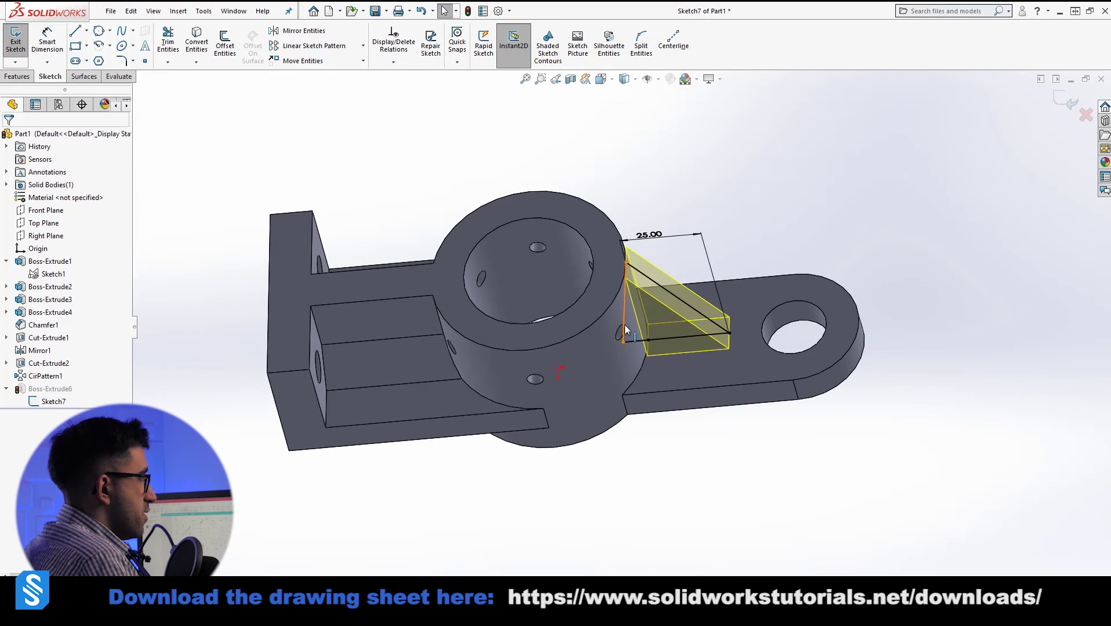
Step: Edit the rib's Sketch7 and view it Normal To the sketch plane
scroll(603, 337, down, 5)
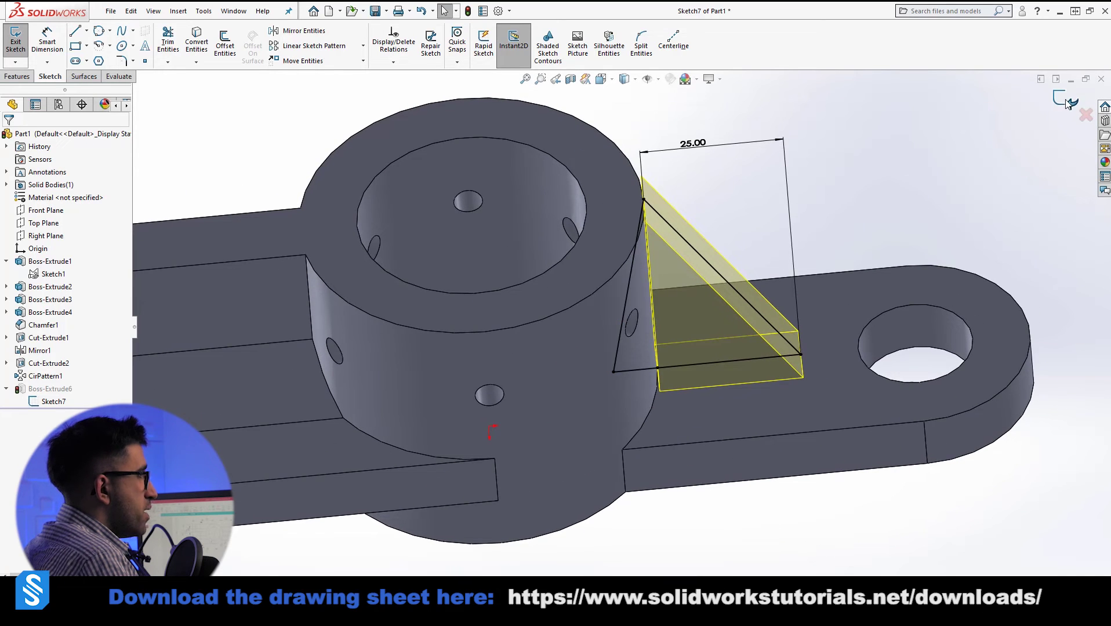
scroll(669, 229, down, 5)
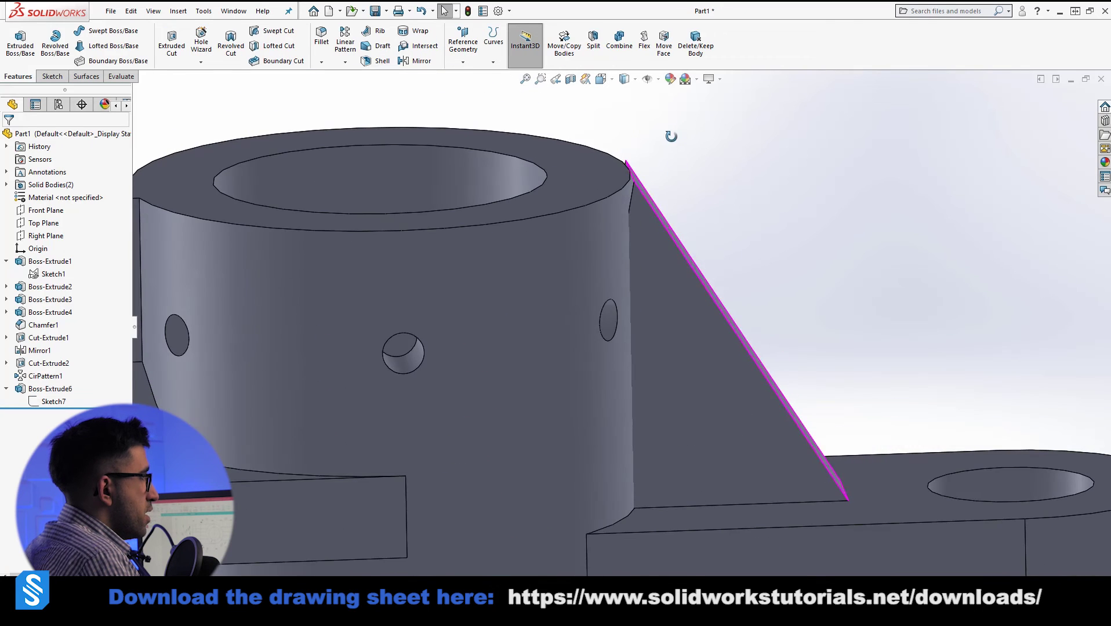
scroll(638, 192, down, 5)
scroll(655, 203, up, 3)
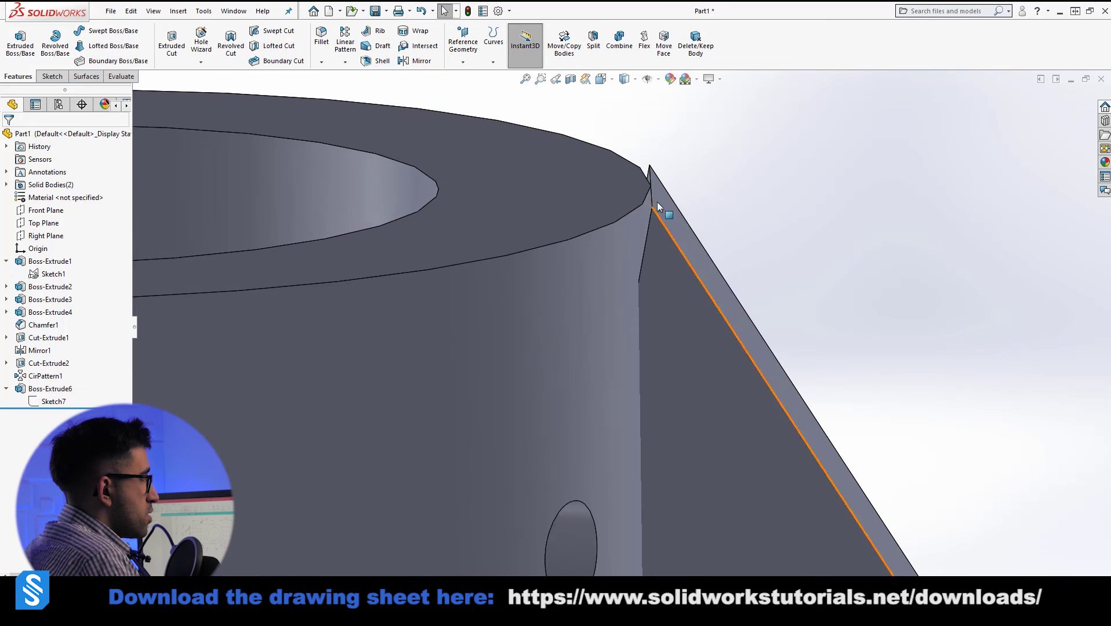
click(54, 401)
click(66, 363)
key(space)
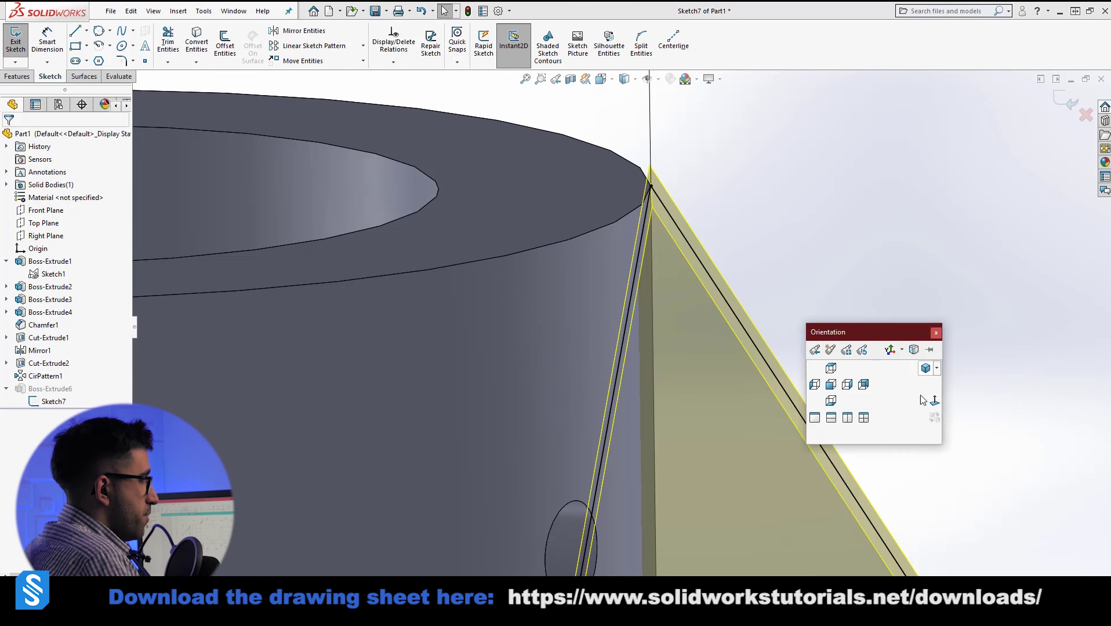
click(935, 401)
scroll(702, 476, down, 3)
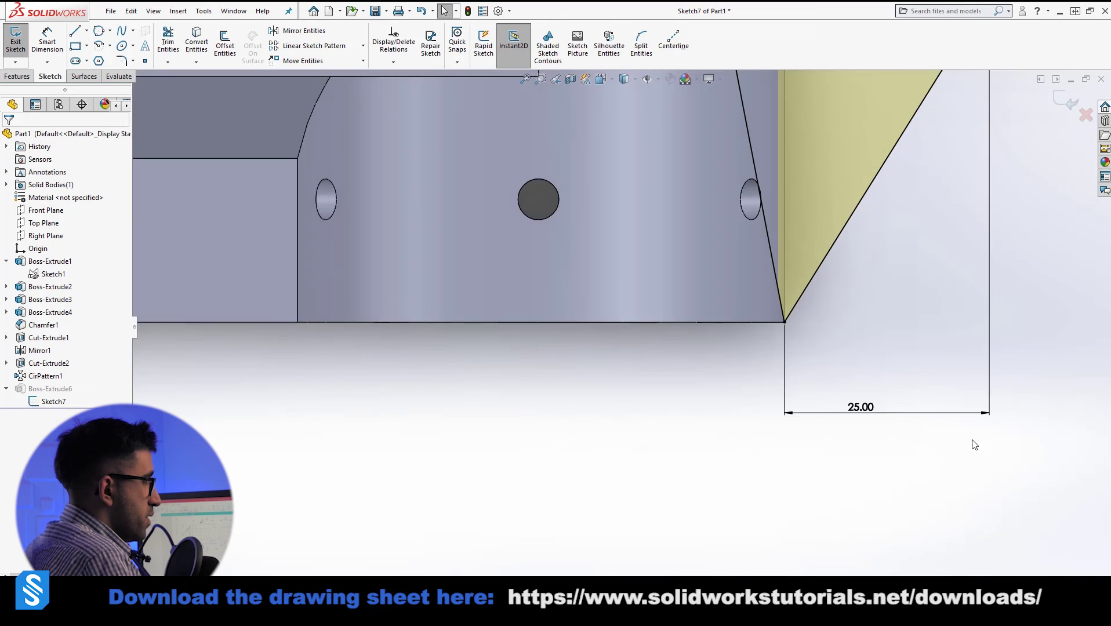
scroll(602, 434, up, 5)
scroll(812, 192, down, 2)
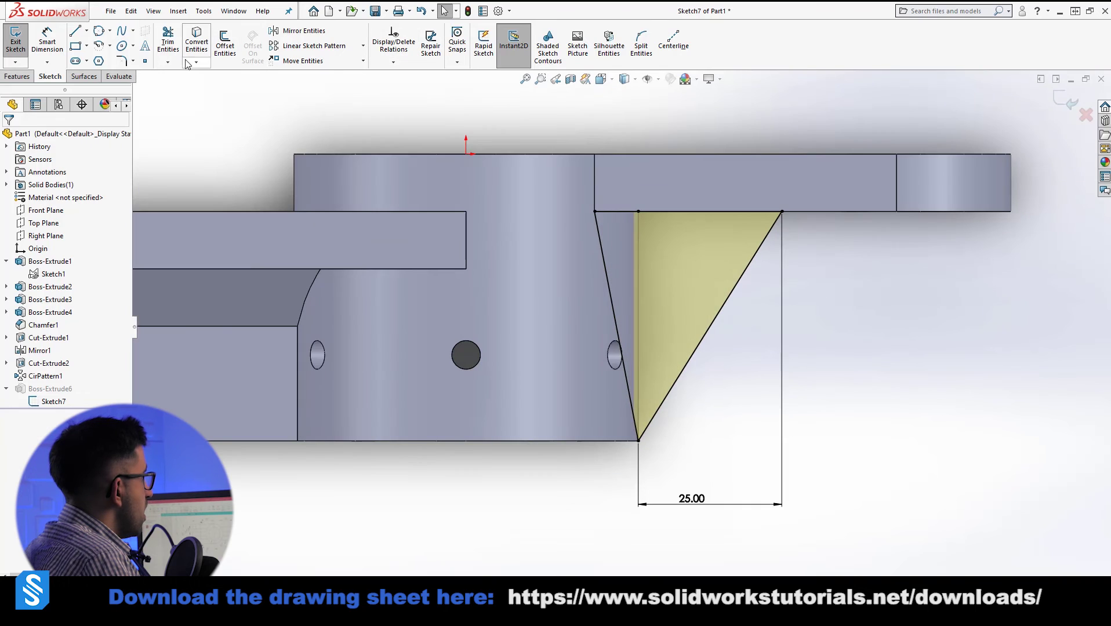
Step: Draw a line from the part's bottom edge up to the cylinder's top corner
click(75, 30)
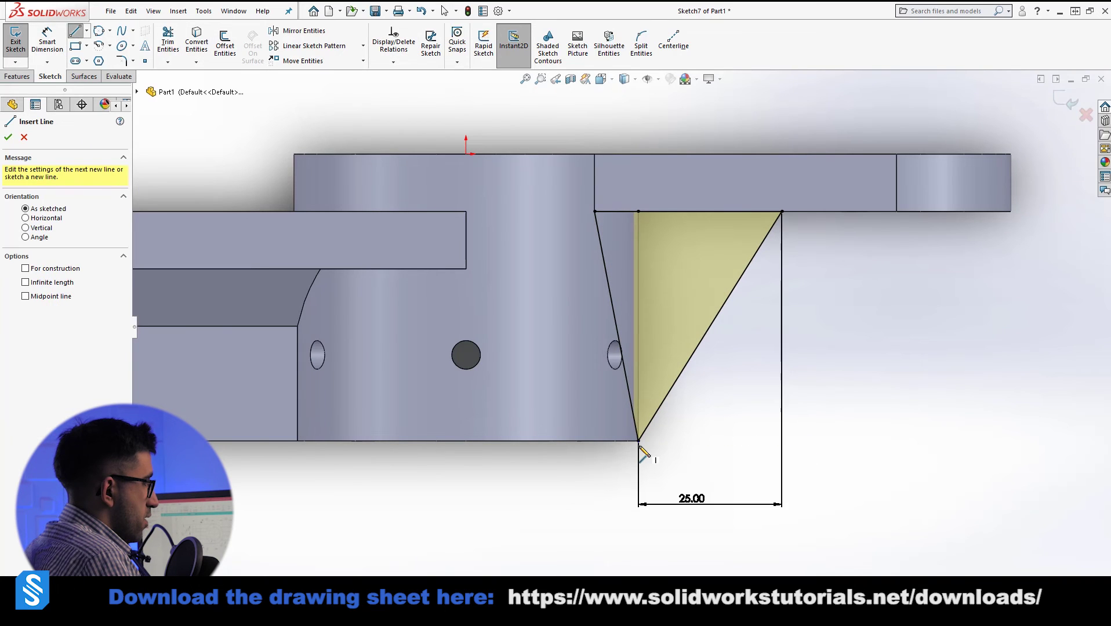
click(586, 441)
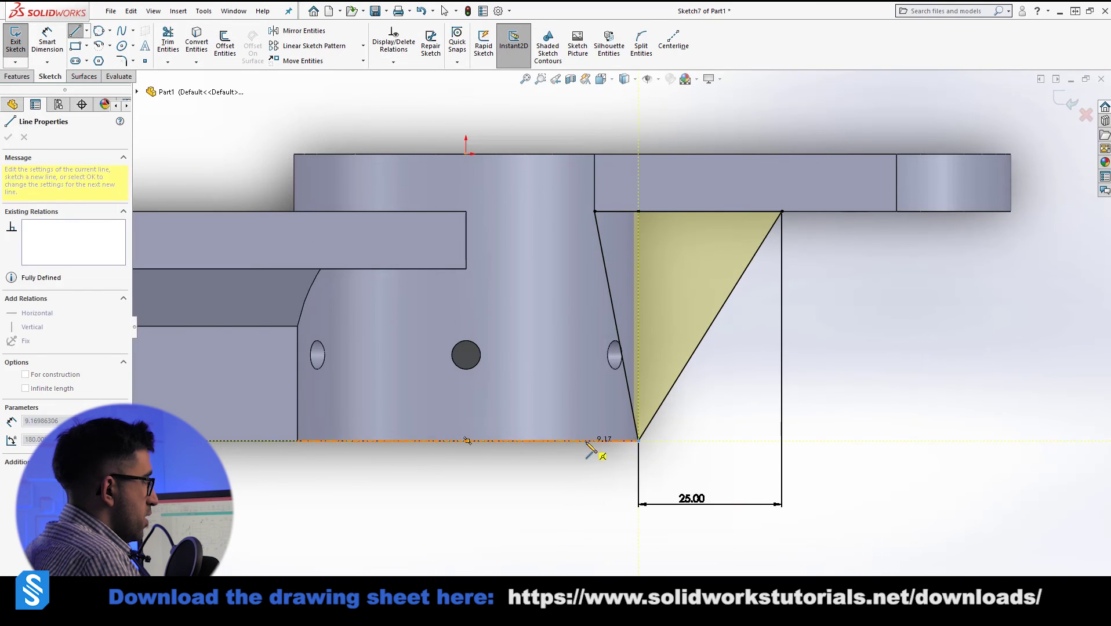
click(595, 212)
key(Escape)
click(603, 262)
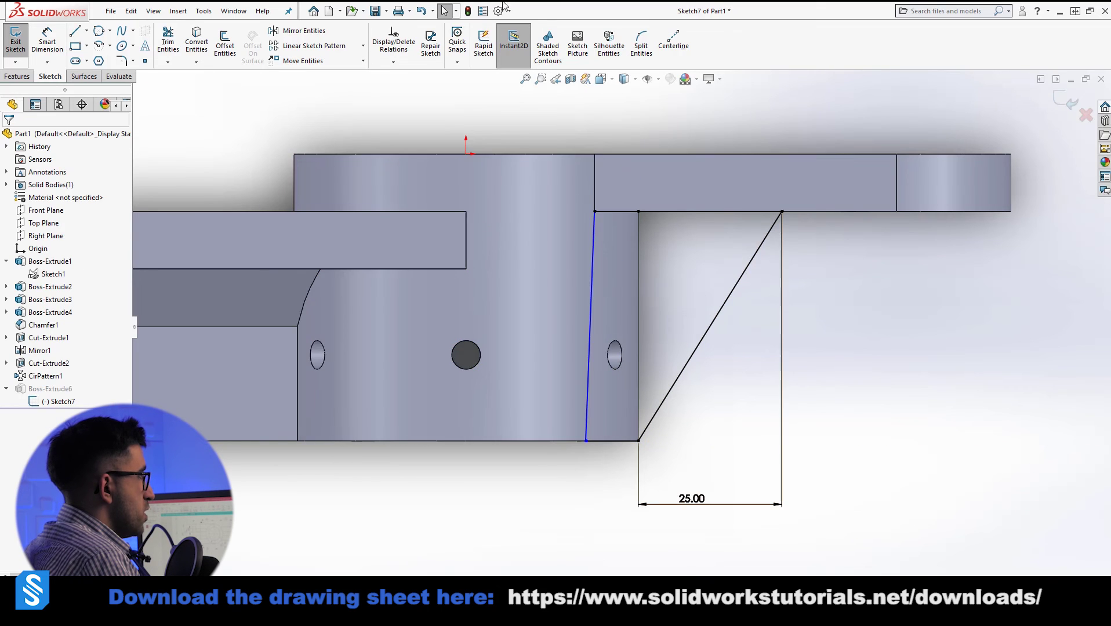
Step: With hidden lines visible, slide the line's lower end along the bottom edge to 20, -50
click(627, 79)
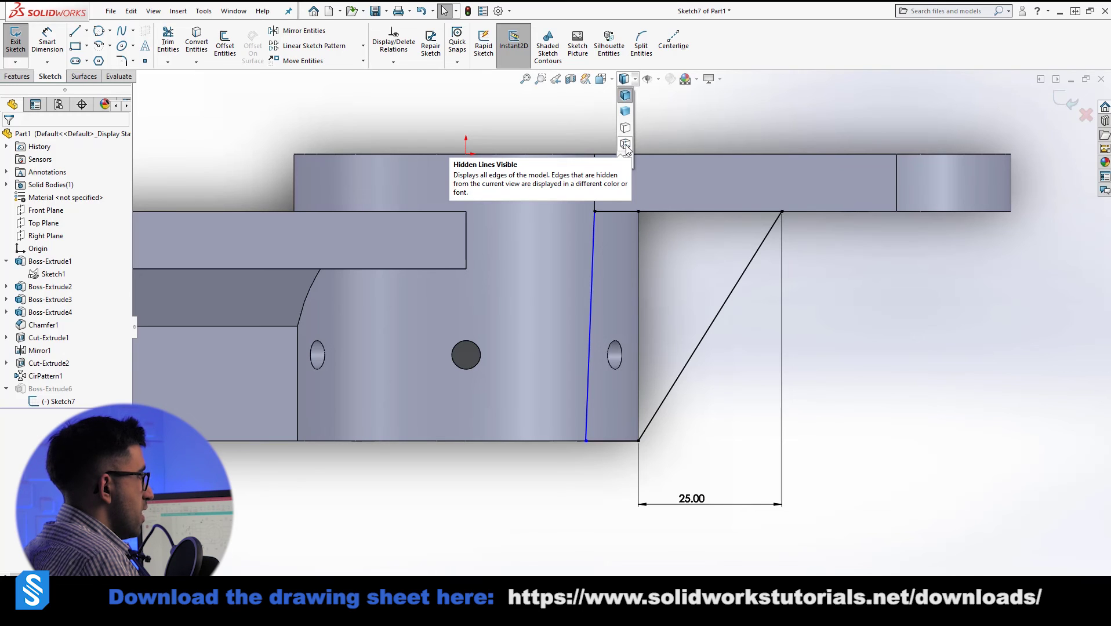
click(625, 144)
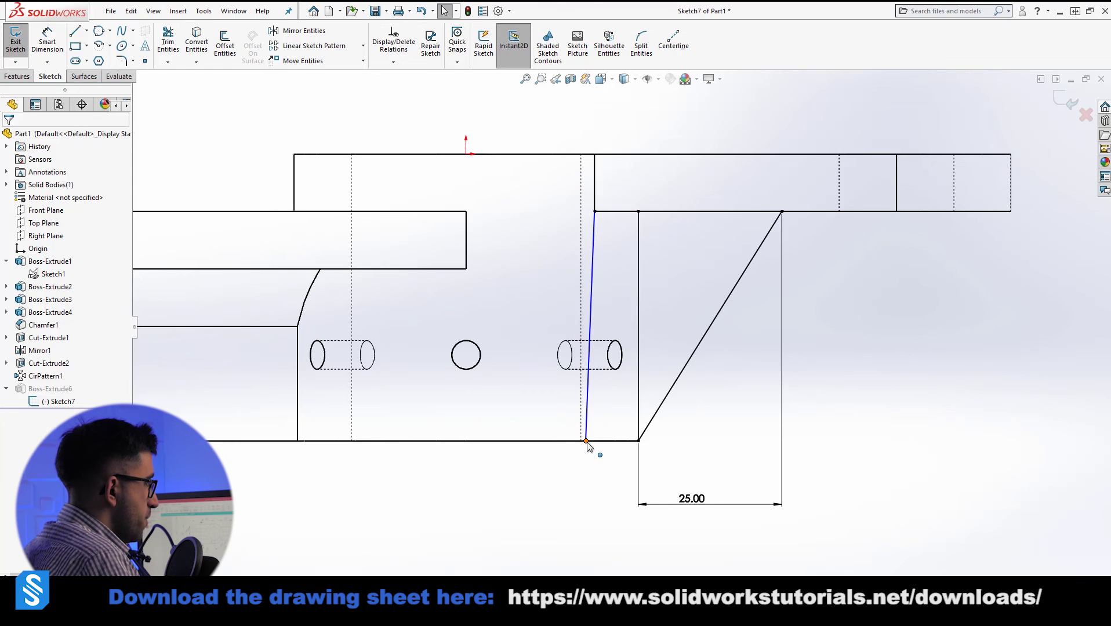
mouse_move(587, 442)
mouse_down()
mouse_move(616, 446)
mouse_move(595, 453)
mouse_move(581, 443)
mouse_up()
click(583, 462)
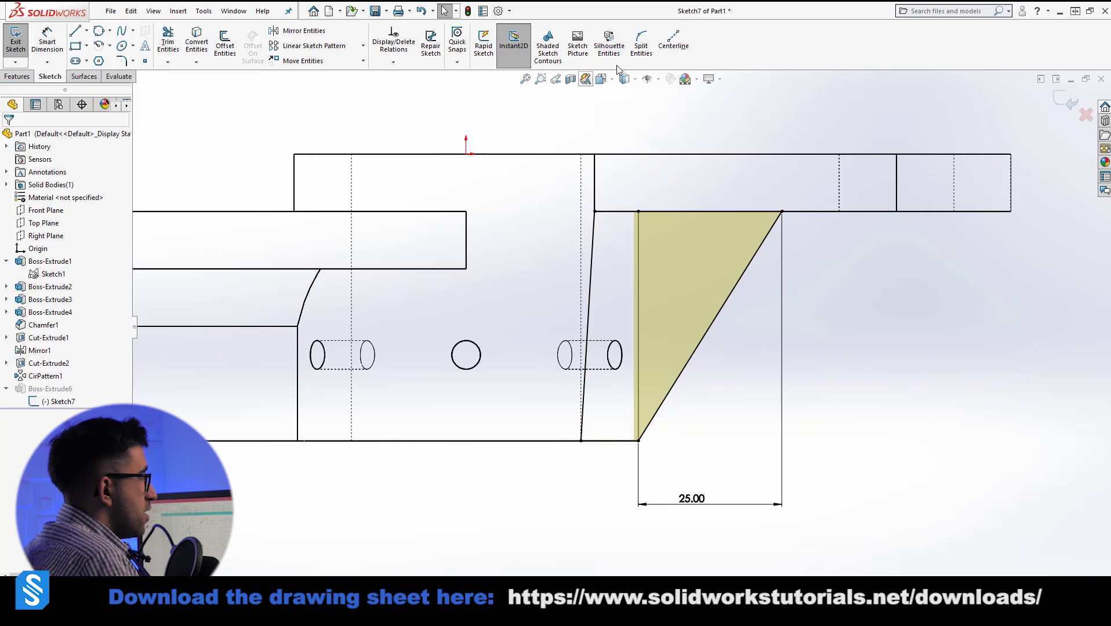
click(635, 80)
click(627, 96)
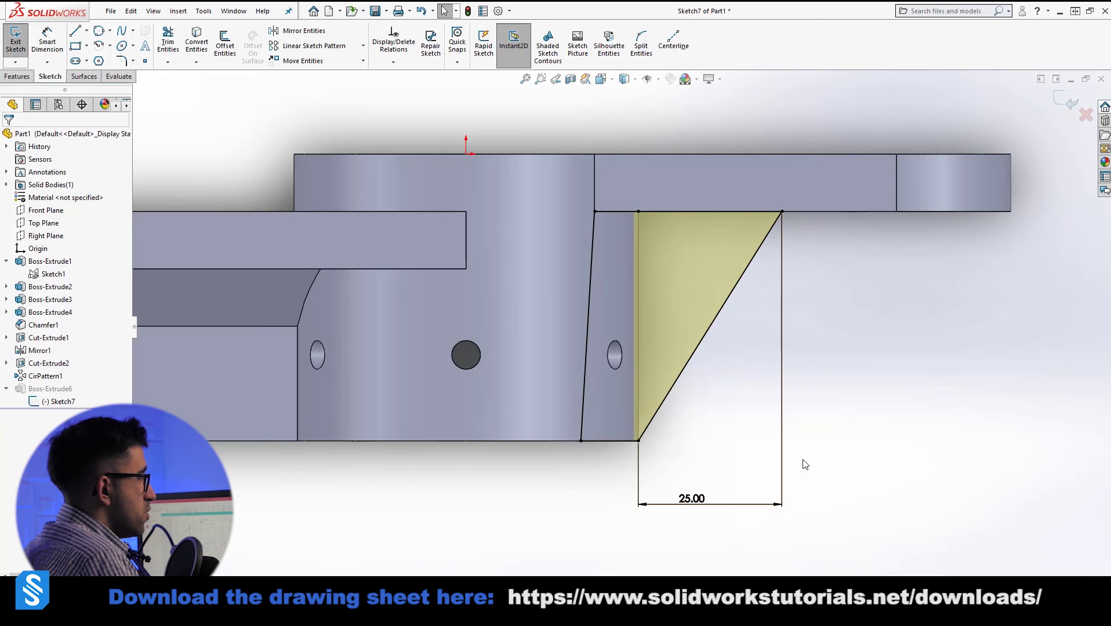
scroll(732, 474, up, 5)
mouse_move(732, 474)
middle_down()
mouse_move(707, 226)
mouse_move(779, 87)
middle_up()
scroll(706, 226, up, 5)
scroll(618, 263, up, 5)
middle_drag(618, 262, 632, 348)
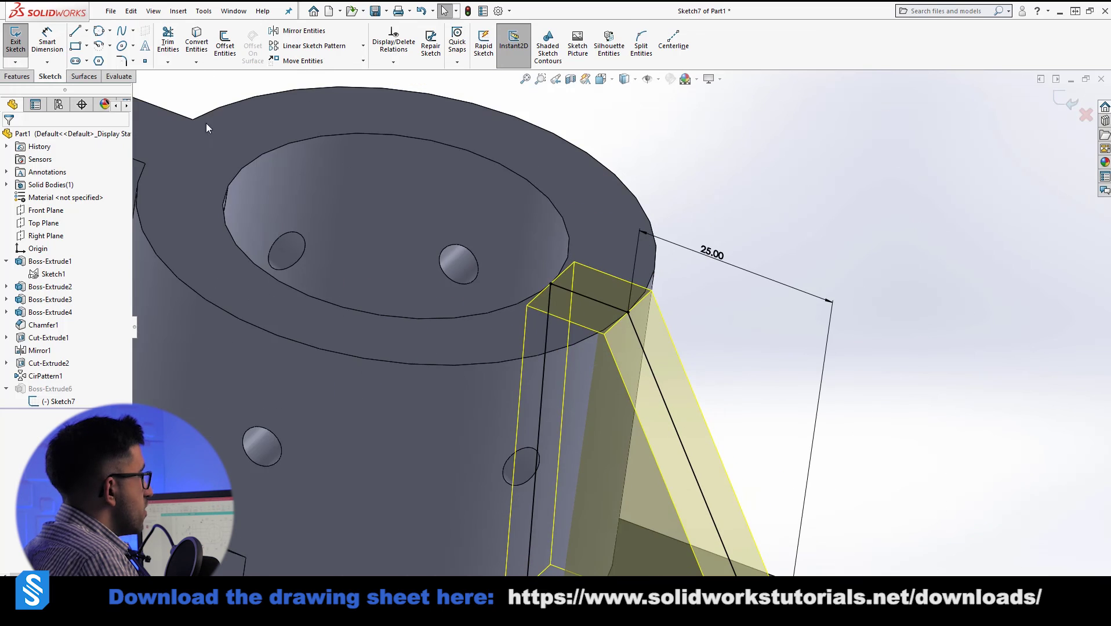
Step: Exit the sketch and turn on Merge result for Boss-Extrude6 so the rib joins the body
click(1071, 103)
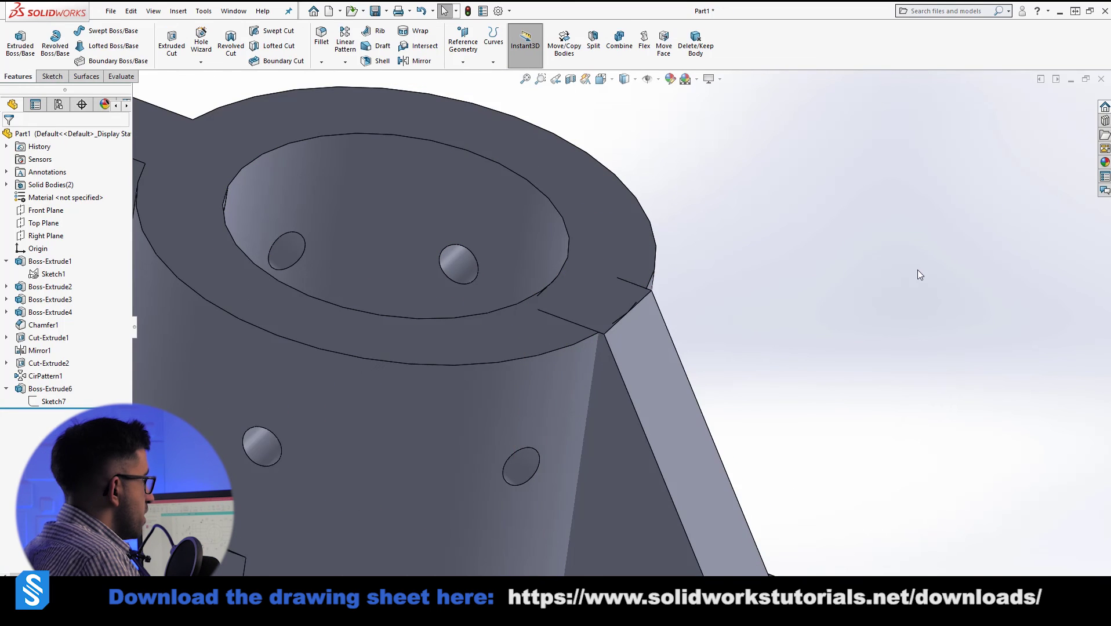
scroll(691, 431, down, 5)
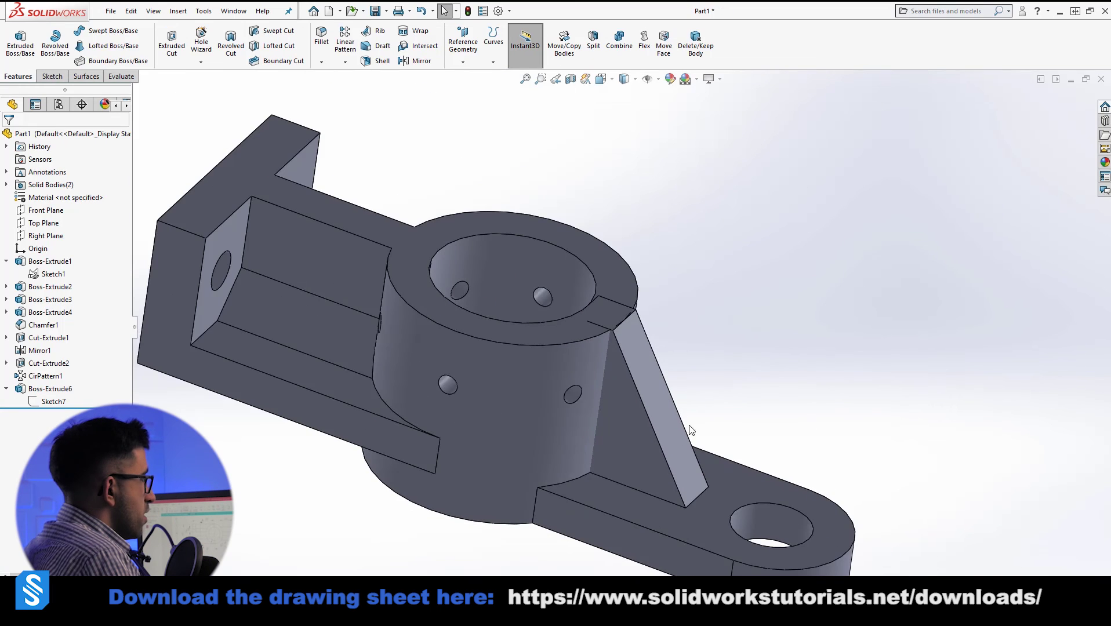
click(49, 389)
click(58, 356)
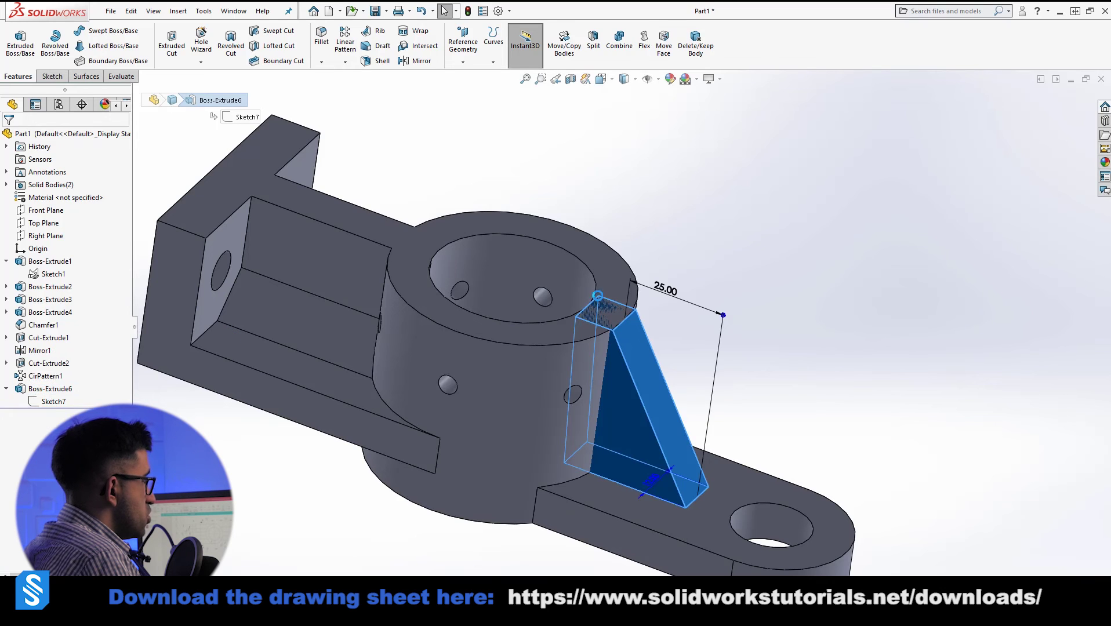
click(26, 266)
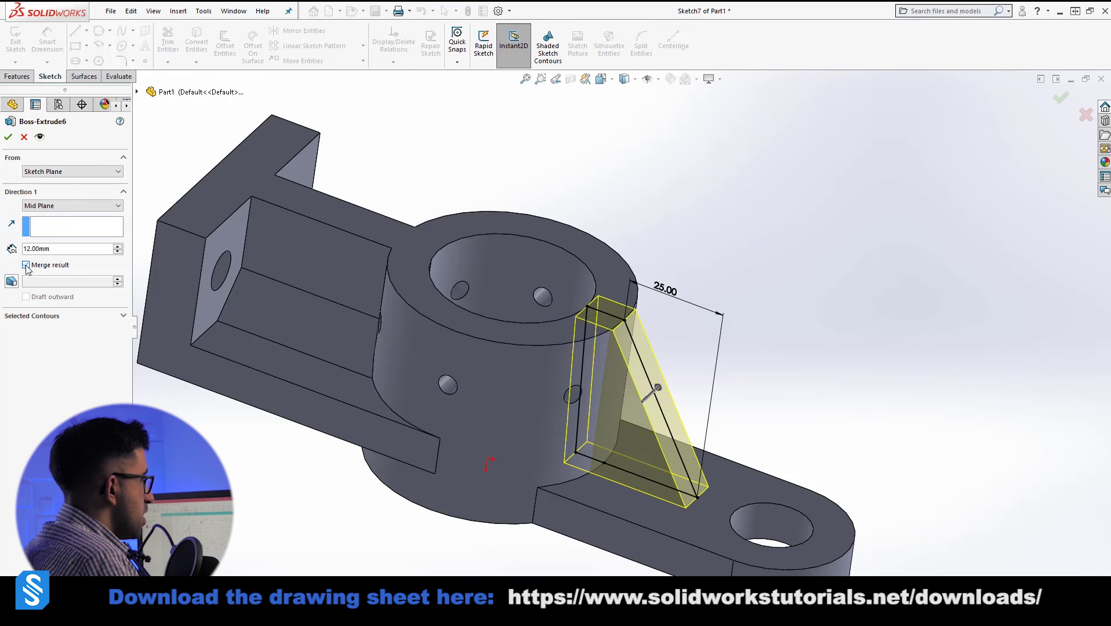
click(9, 137)
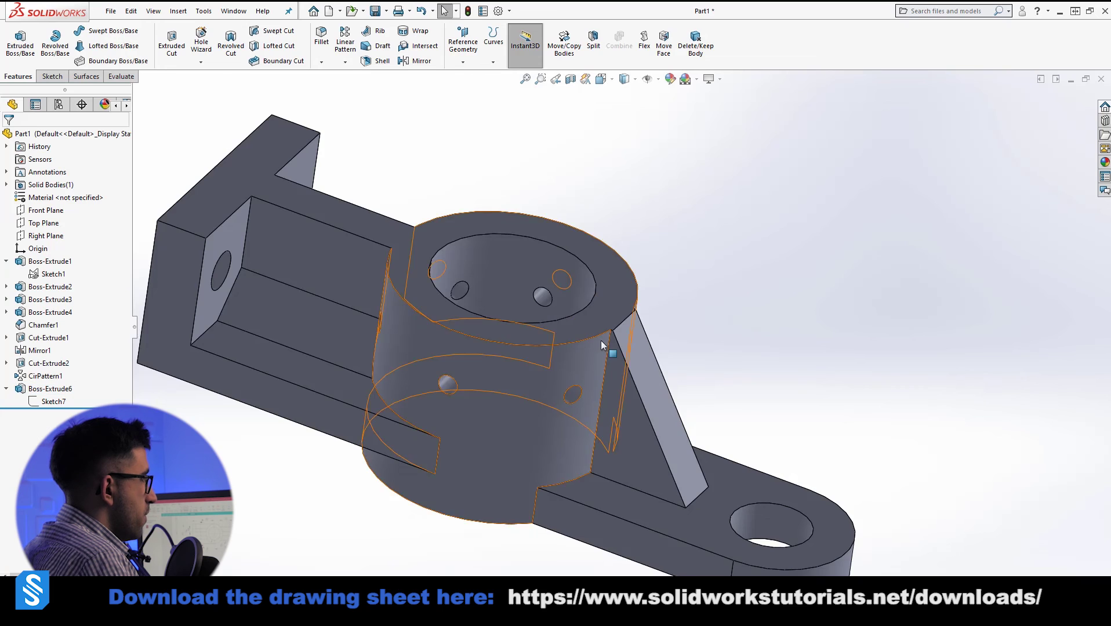
scroll(602, 345, down, 5)
scroll(615, 325, down, 3)
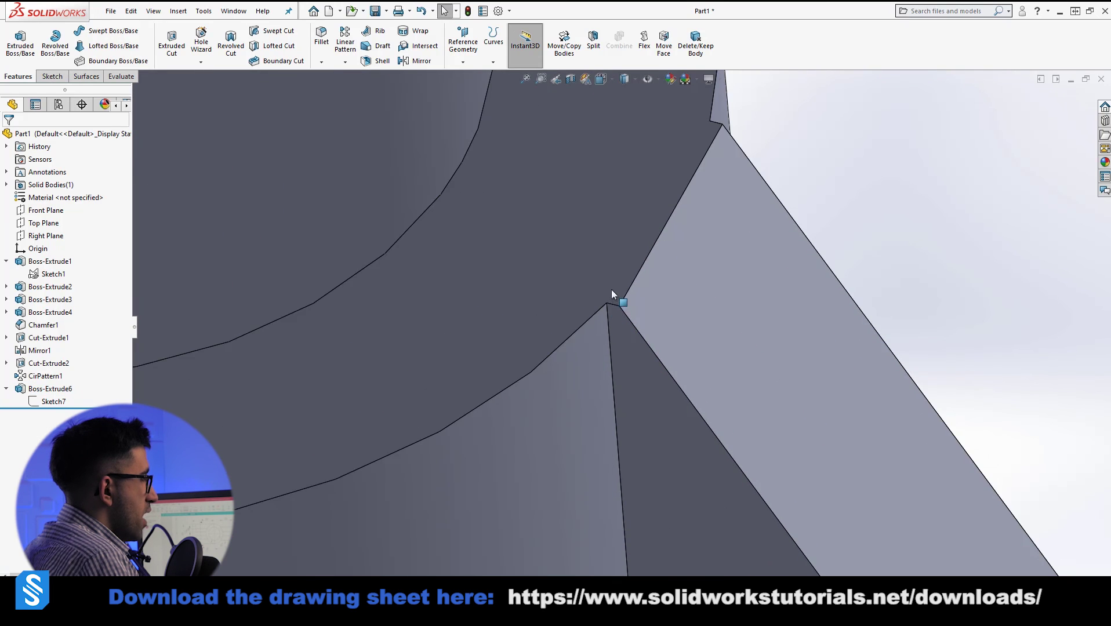
scroll(614, 300, up, 7)
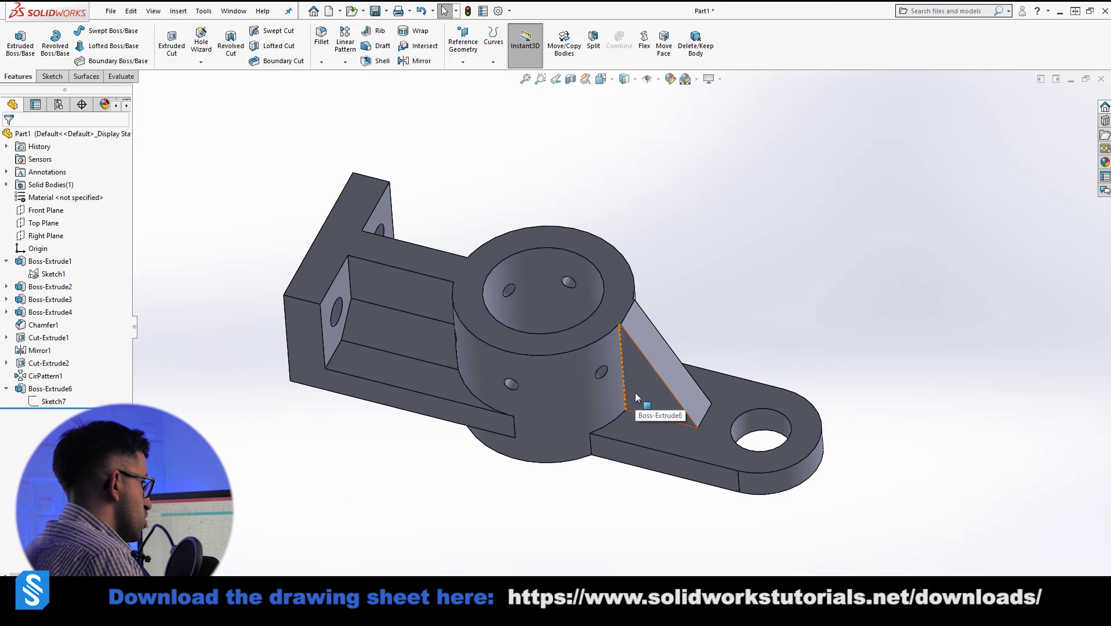
middle_drag(624, 409, 503, 511)
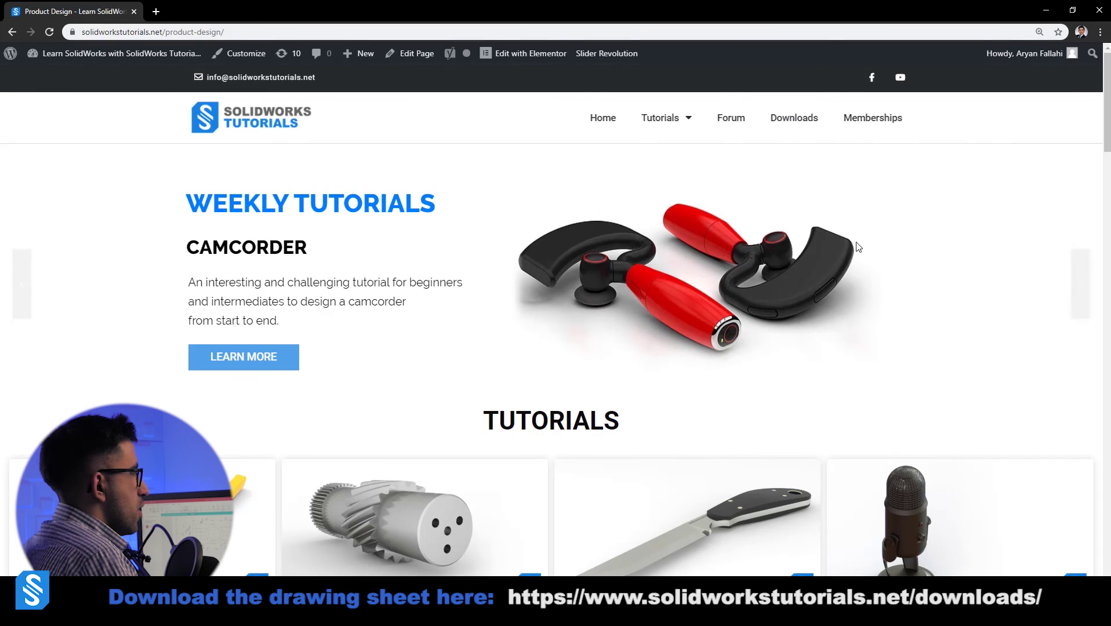